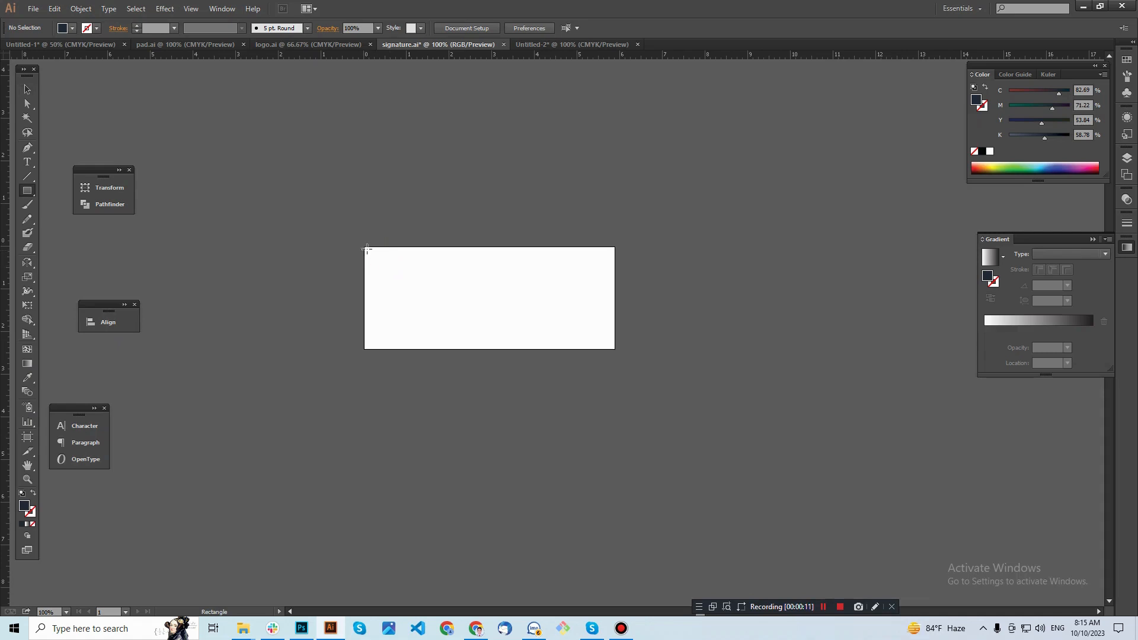
- Draw a rectangle about 5.88 × 2.4 in covering the whole signature artboard
left_click_drag(367, 248, 615, 349)
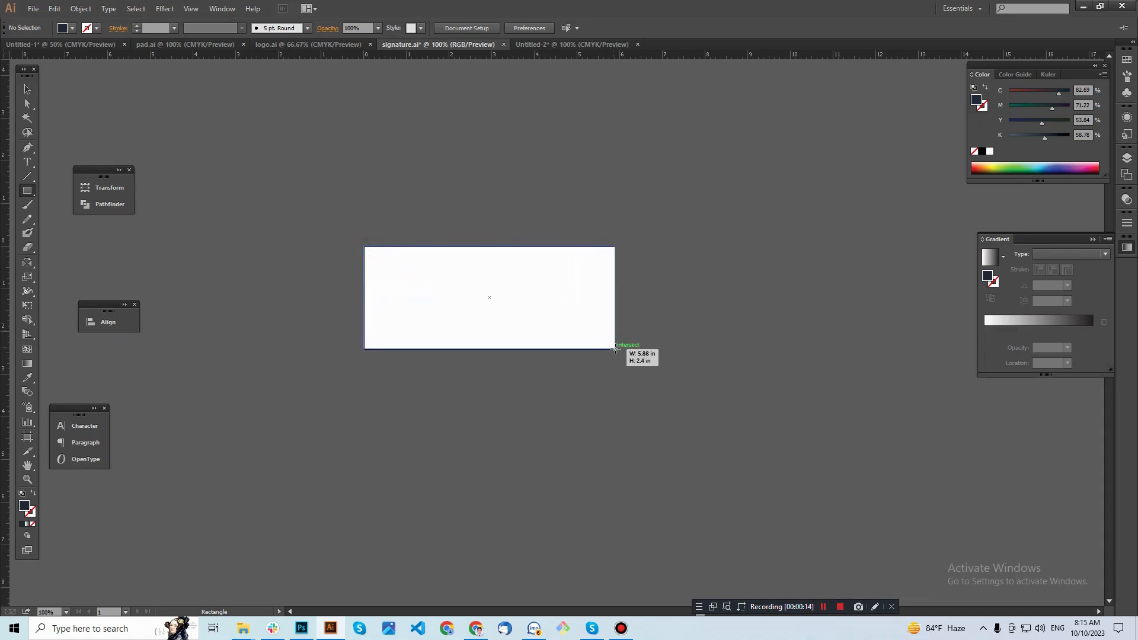
left_click_drag(615, 349, 615, 349)
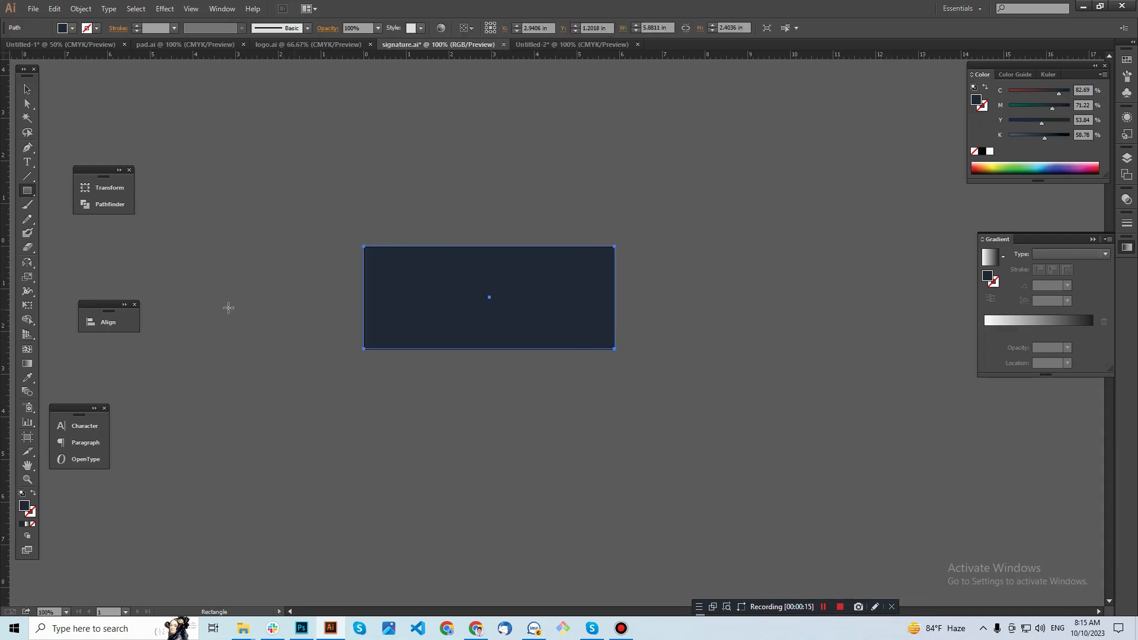
- Fill the background rectangle with a pale cream of C 0, M 0, Y 5, K 0 and save the document
left_click(990, 153)
left_click(1078, 136)
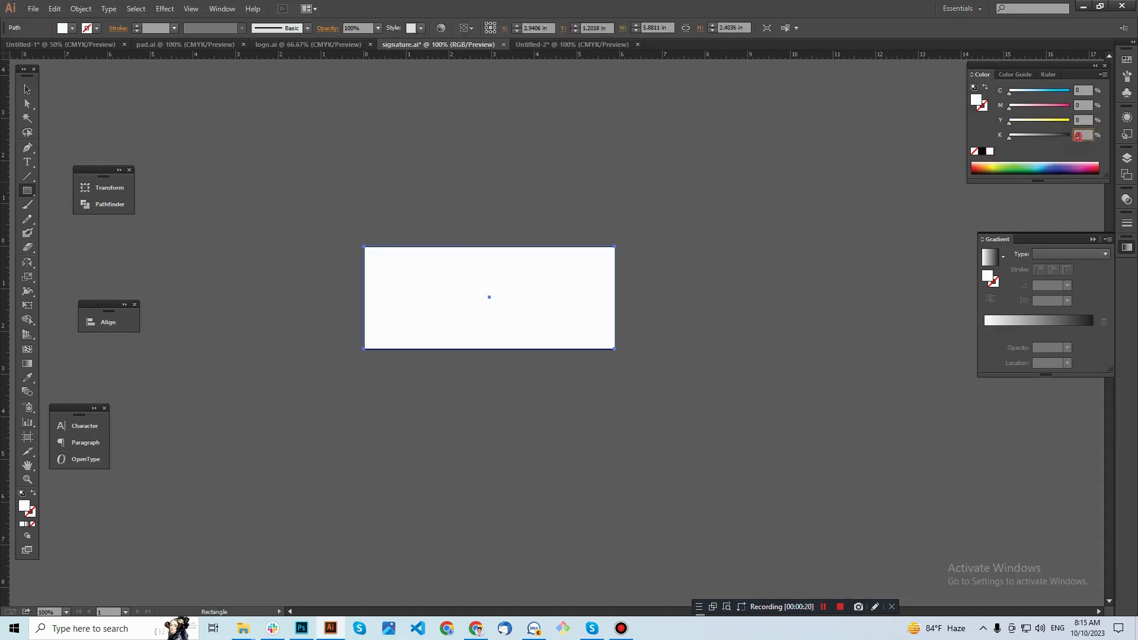
left_click(1082, 119)
key("Return")
key("v")
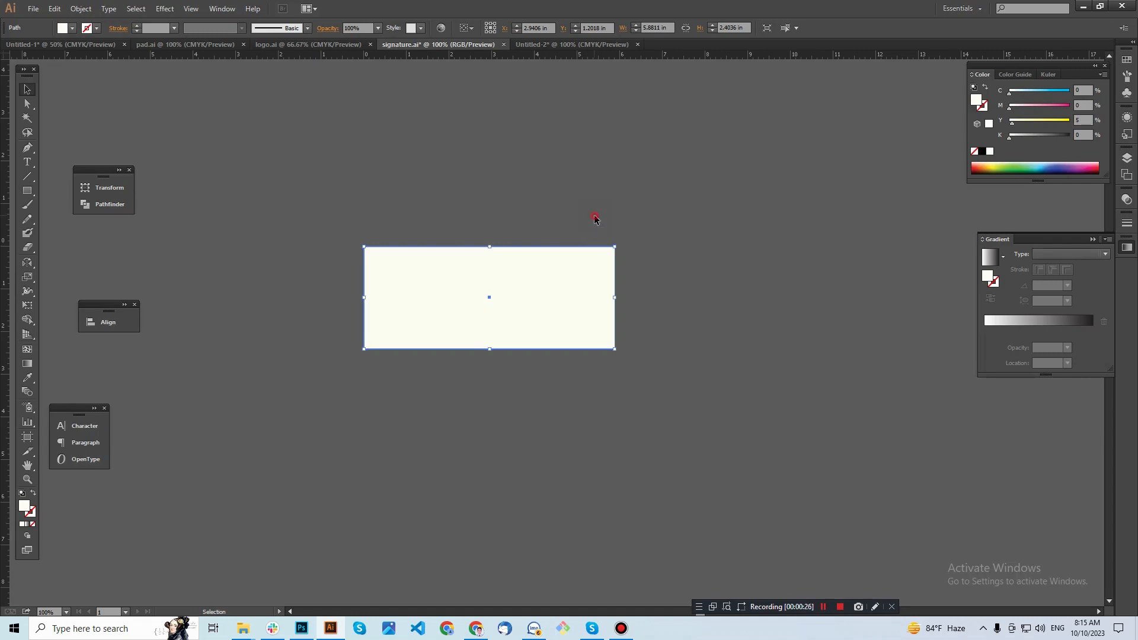
left_click(595, 218)
key("ctrl+s")
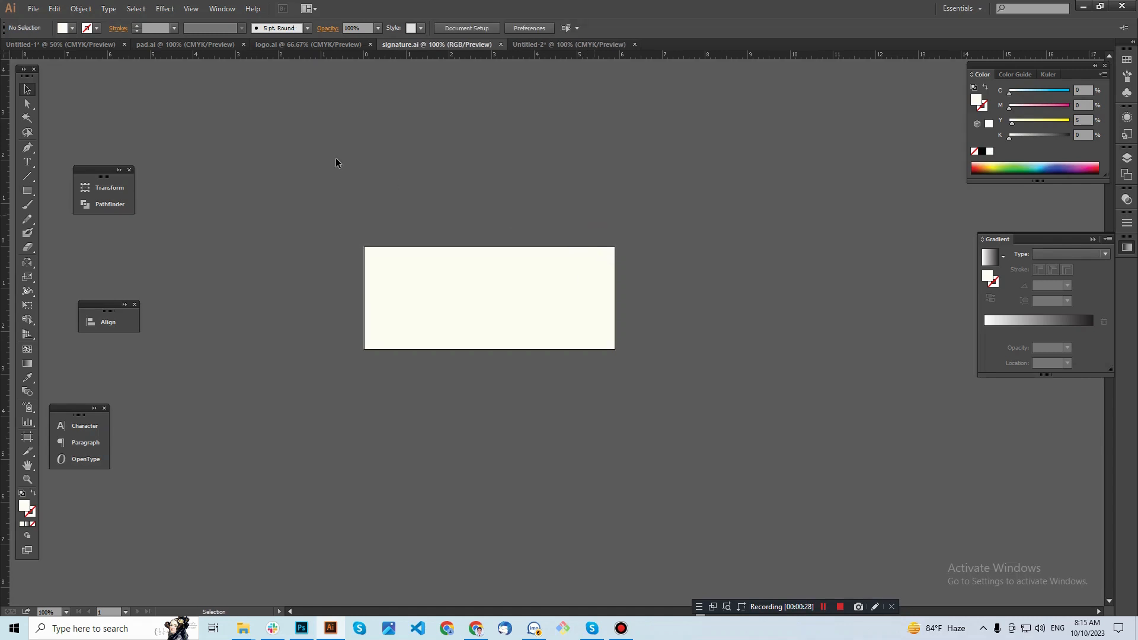
- Copy the DIGITUS ONE logo from pad.ai into signature.ai and place it left of centre on the artboard
left_click(263, 45)
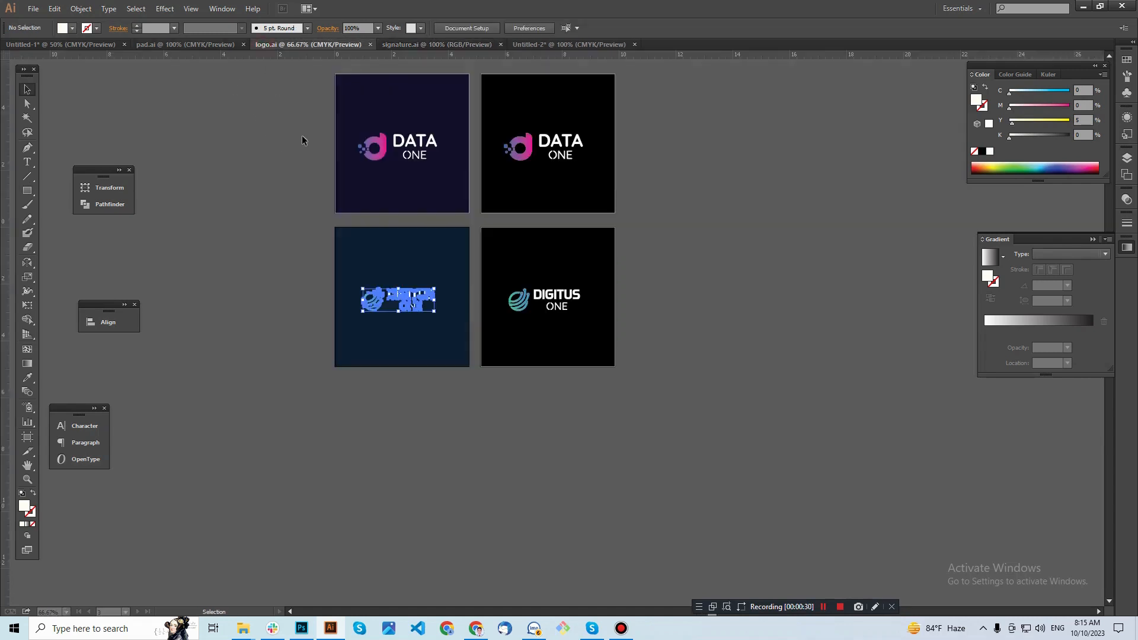
left_click(179, 45)
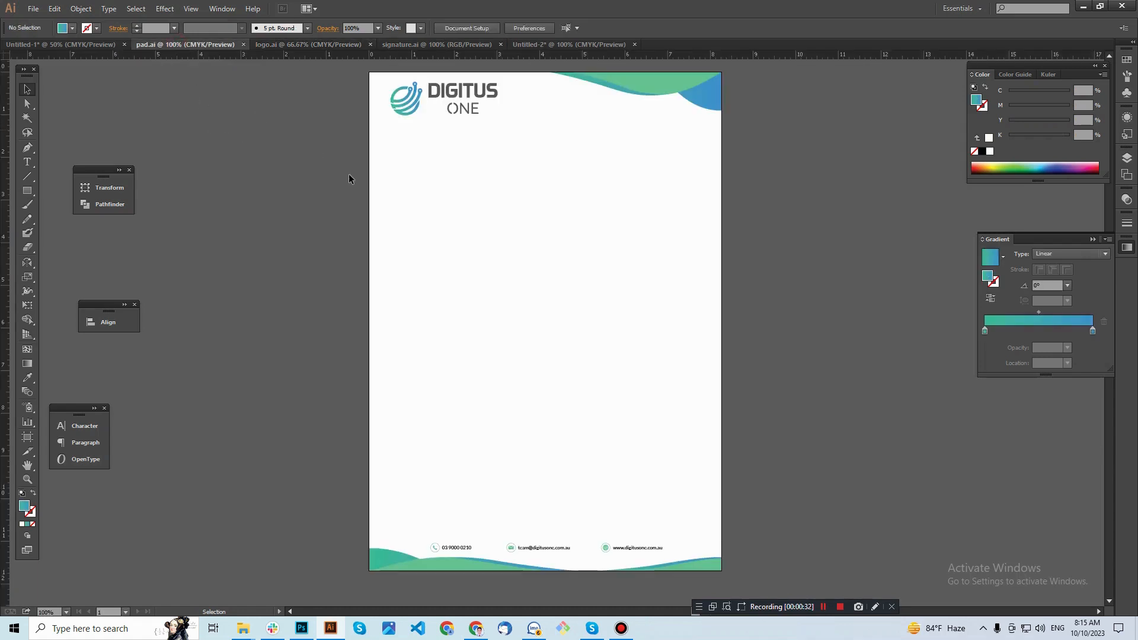
left_click(407, 106)
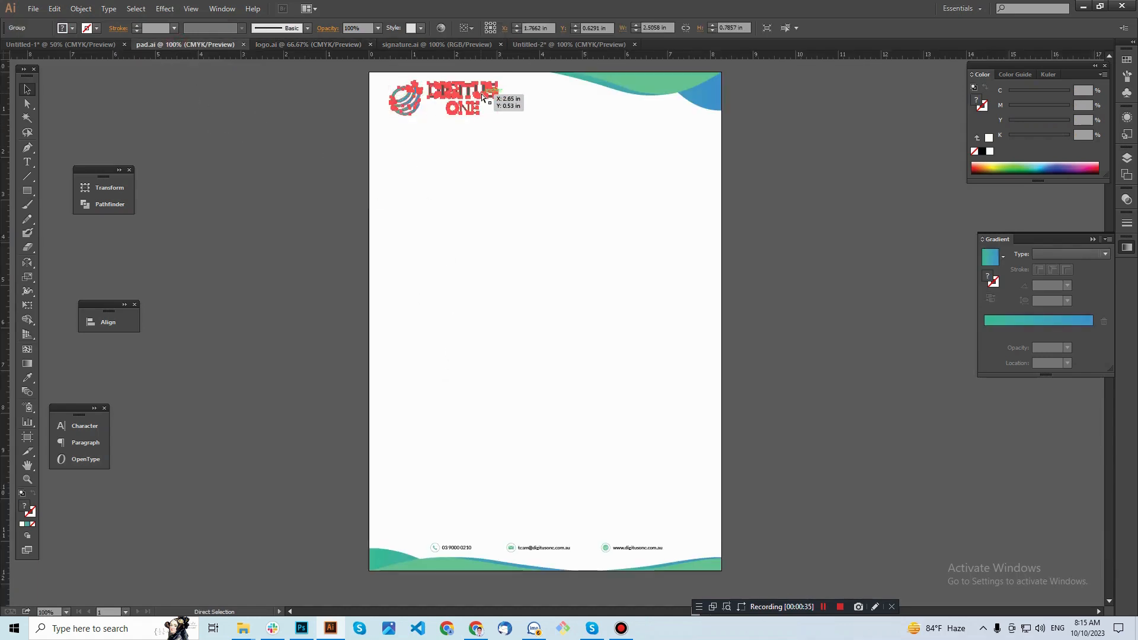
key("v")
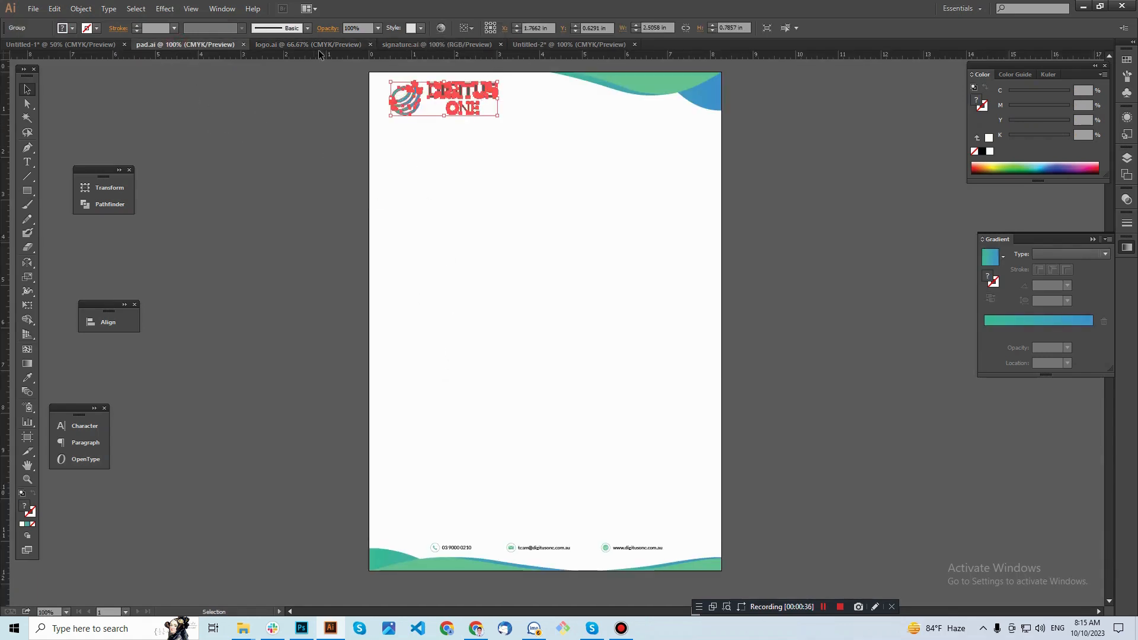
left_click(420, 45)
key("ctrl+v")
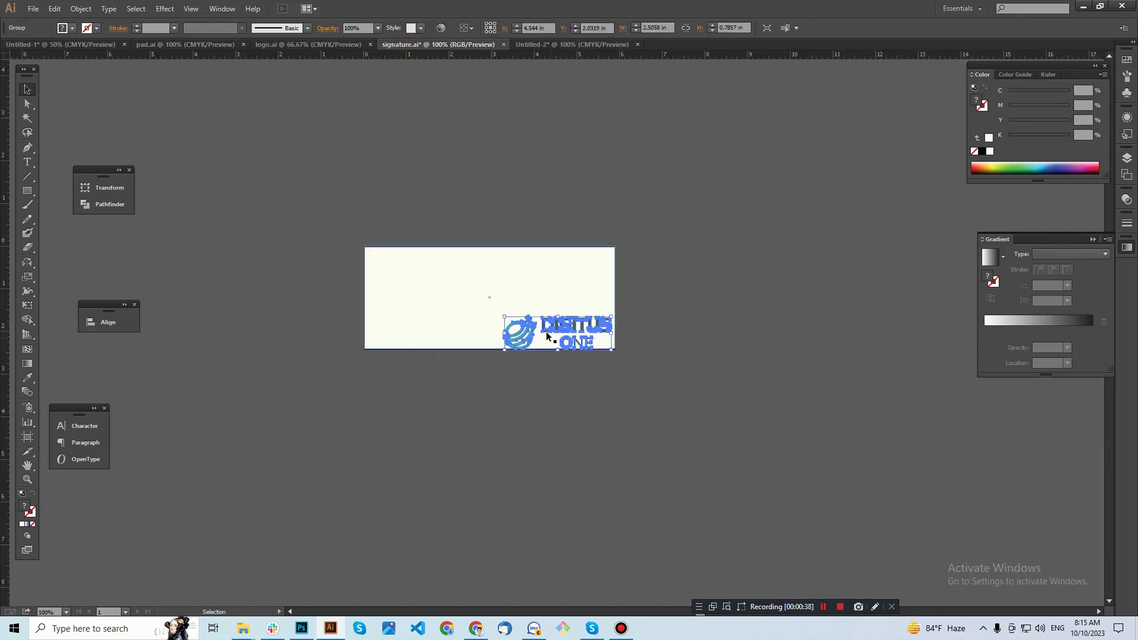
left_click_drag(529, 321, 450, 300)
left_click(697, 291)
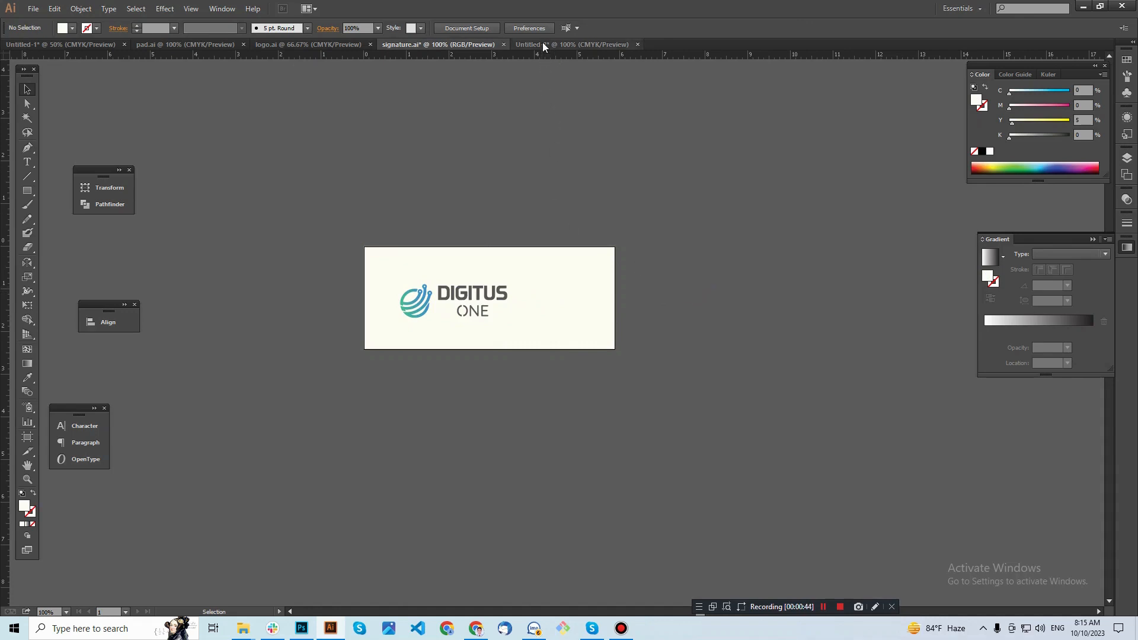
- Copy the header and footer wave shapes from pad.ai and paste them into signature.ai
left_click(214, 44)
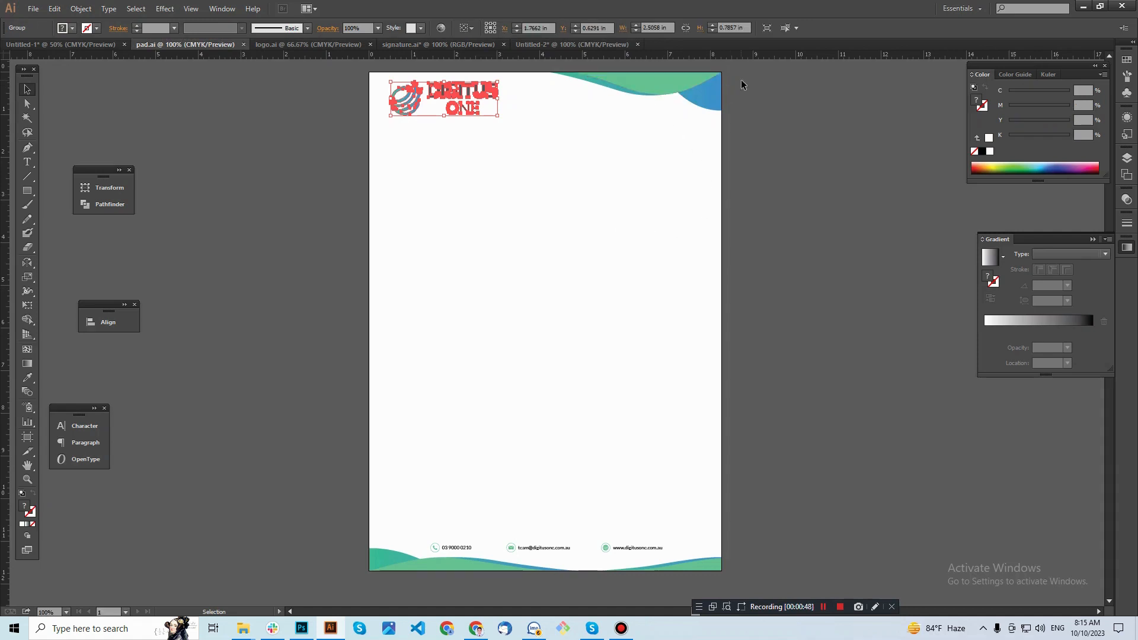
left_click(628, 90)
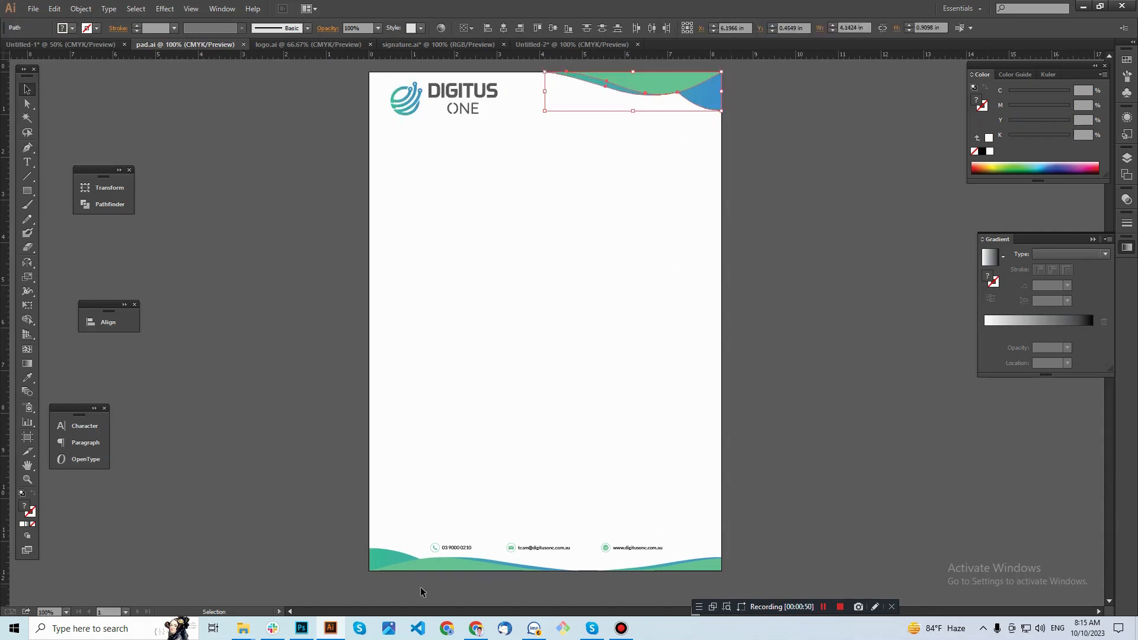
left_click(701, 563, "shift")
left_click(380, 80, "shift")
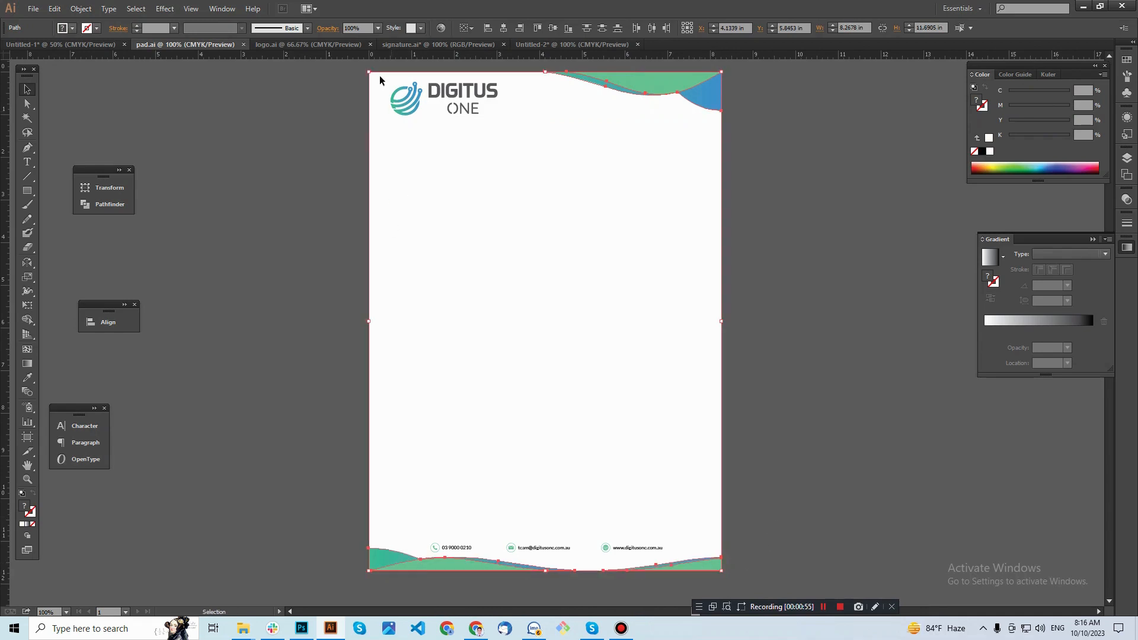
left_click(409, 45)
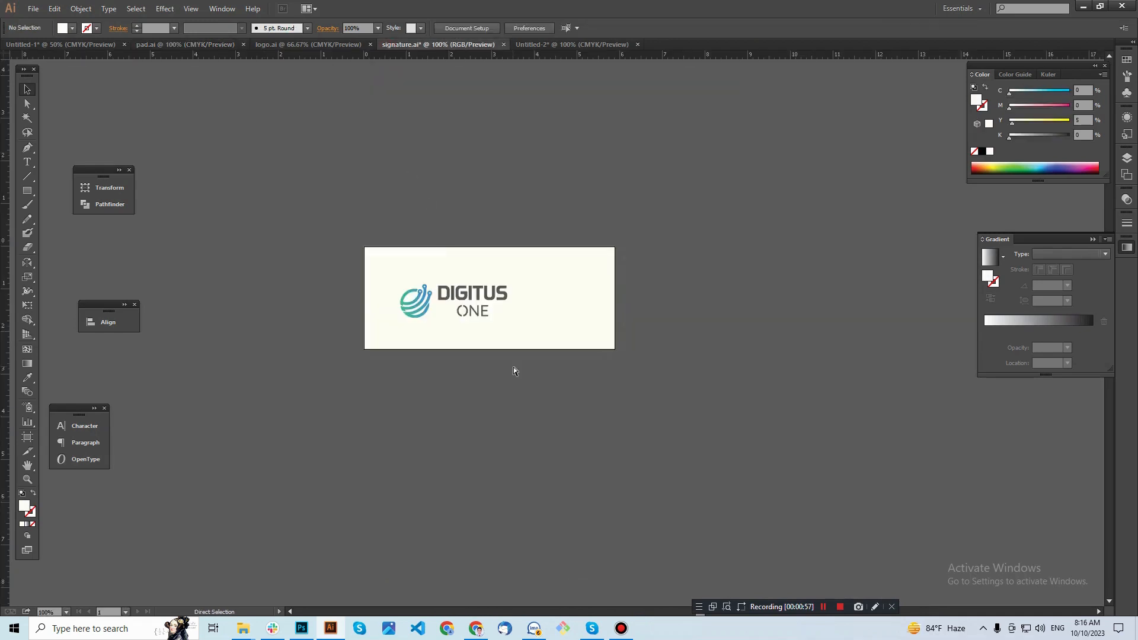
key("ctrl+v")
left_click(797, 185)
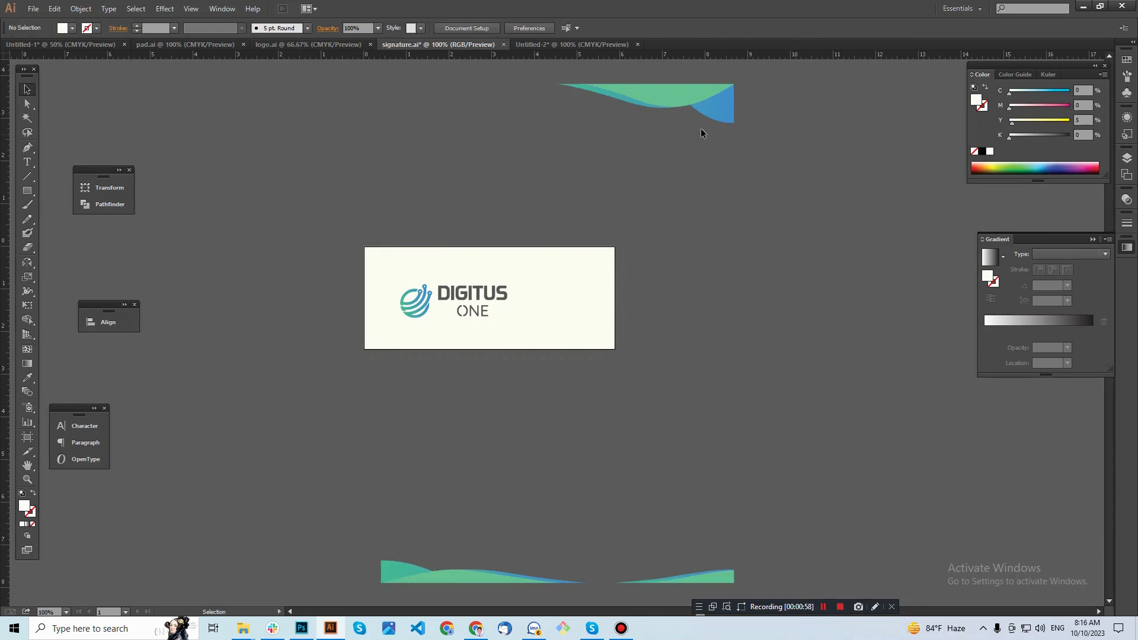
- Place the header wave in the artboard's top-right corner and scale it down to about 2.64 × 0.58 in
left_click_drag(654, 81, 540, 260)
left_click(585, 264, "ctrl")
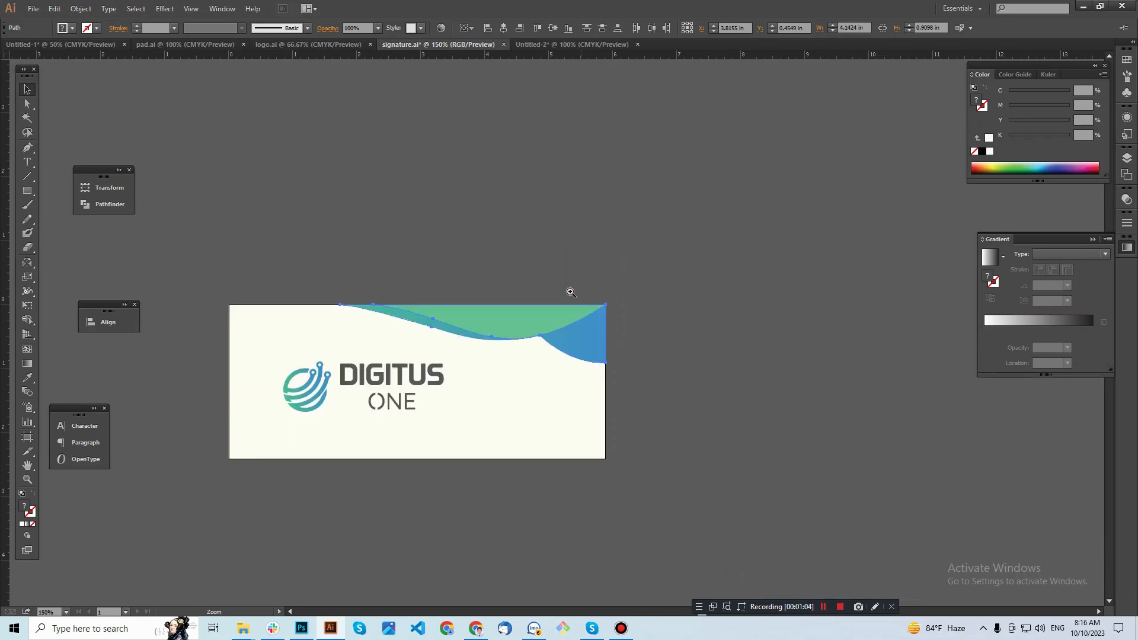
left_click(529, 340, "ctrl")
left_click_drag(304, 327, 432, 325)
left_click_drag(629, 314, 701, 300)
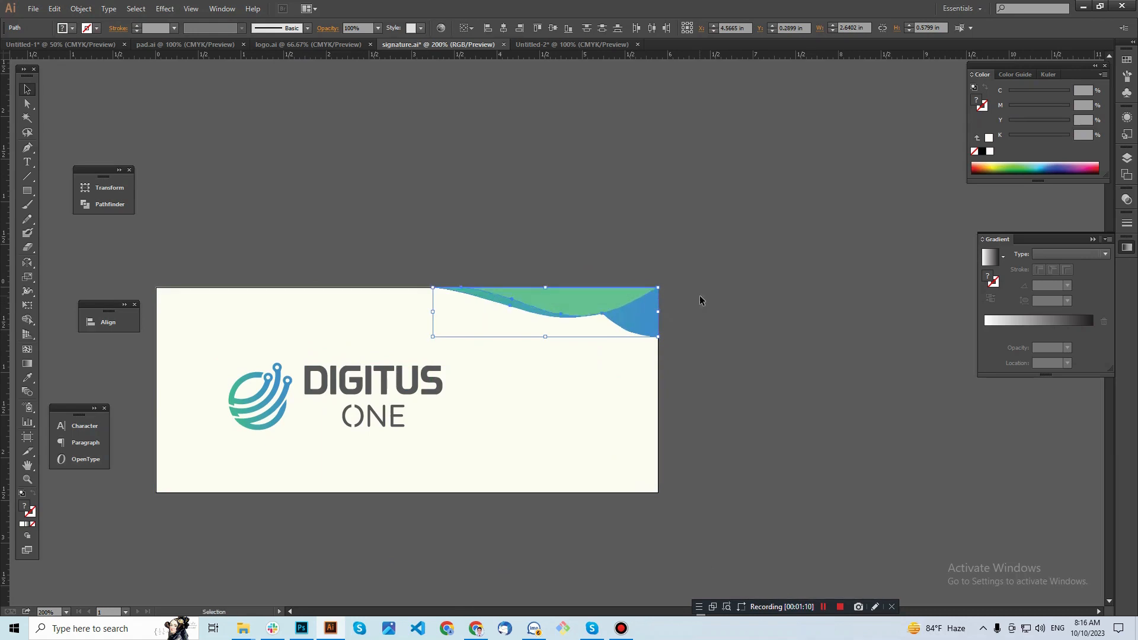
left_click(574, 399)
- Try the wider footer wave in the artboard's bottom-left corner, aligned flush with the left and bottom edges
left_click_drag(574, 398, 599, 254)
left_click(572, 349, "ctrl+alt")
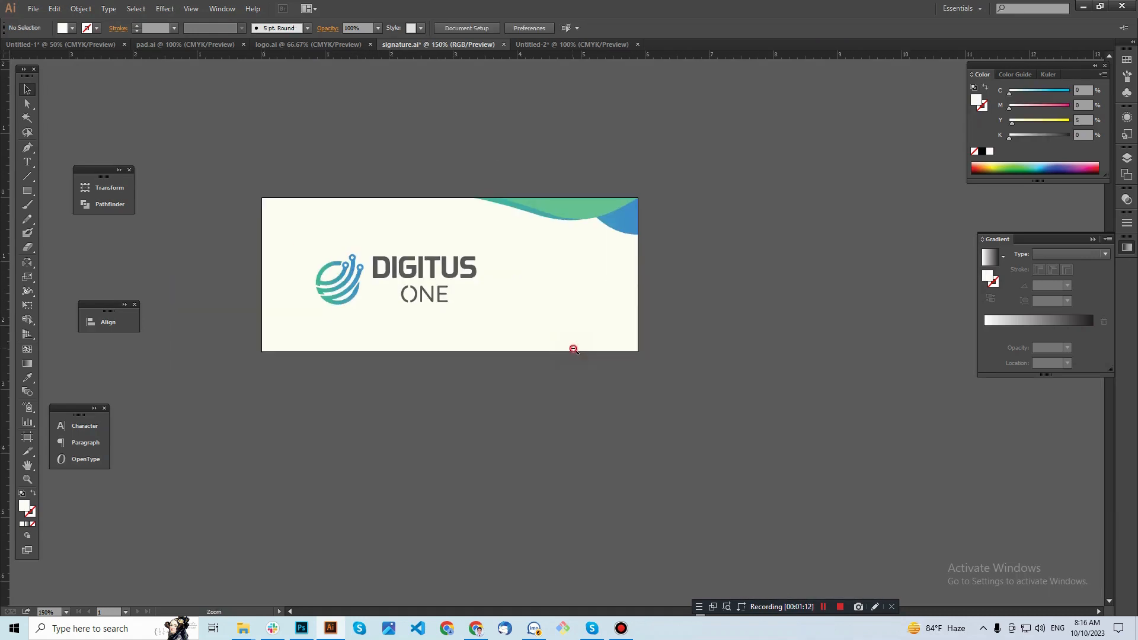
left_click(571, 347, "ctrl+alt")
left_click_drag(551, 406, 533, 269)
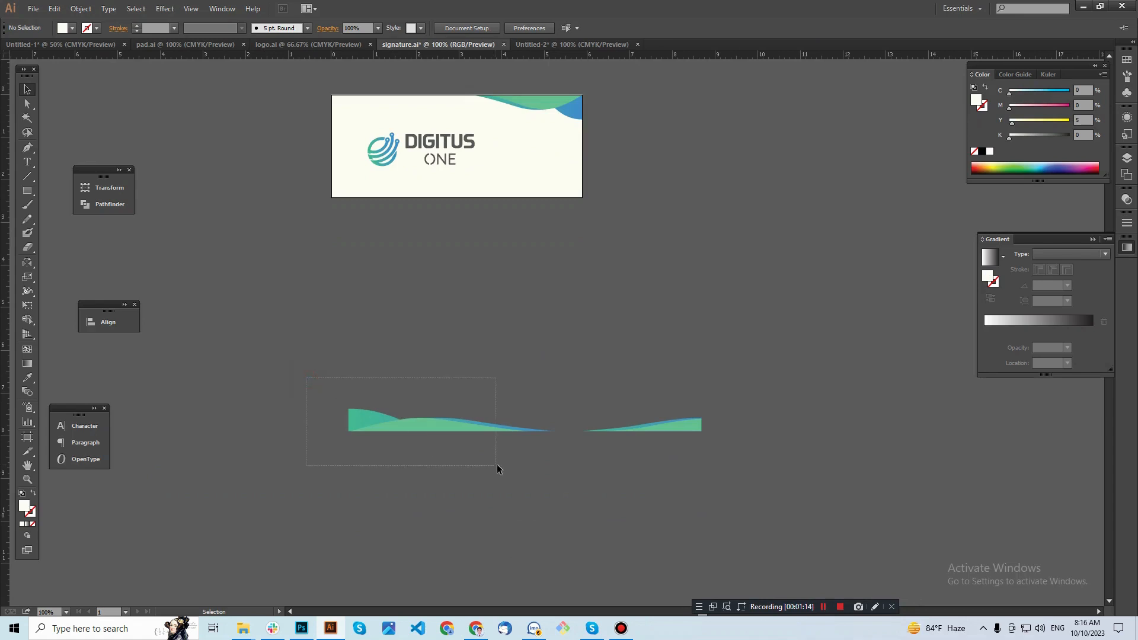
left_click_drag(497, 465, 496, 465)
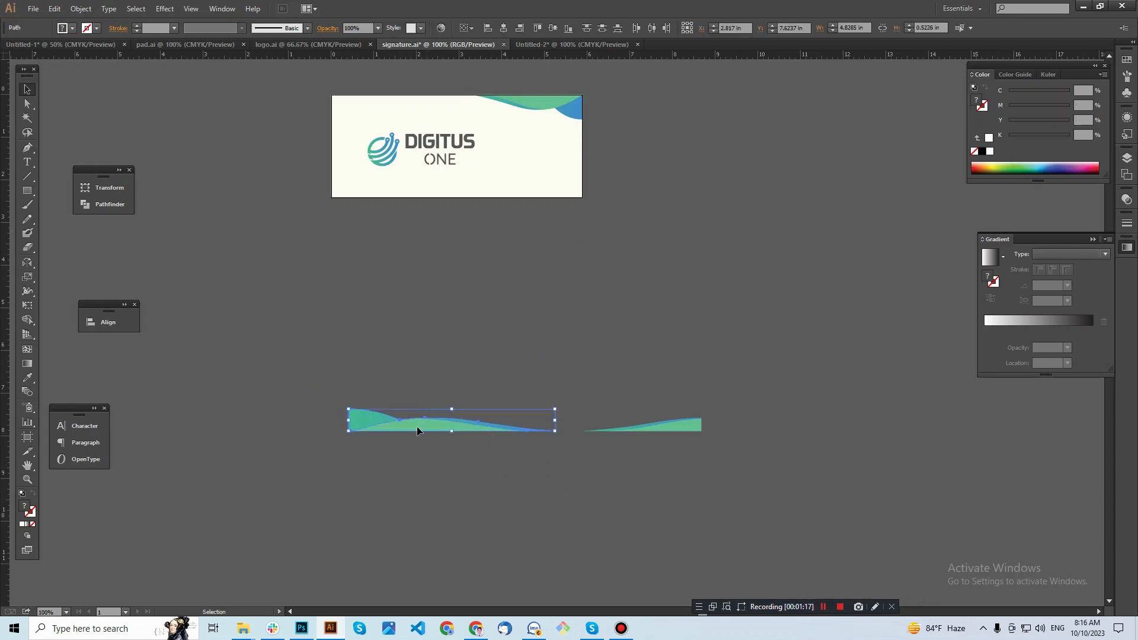
left_click_drag(414, 430, 397, 192)
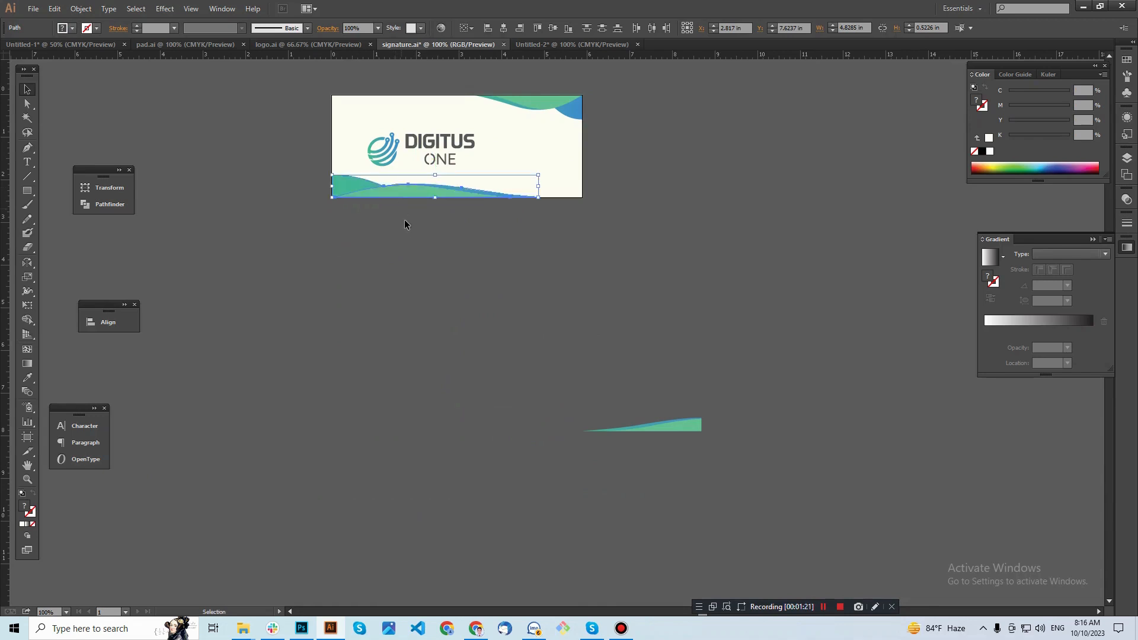
key("ctrl+space")
left_click_drag(294, 142, 507, 240)
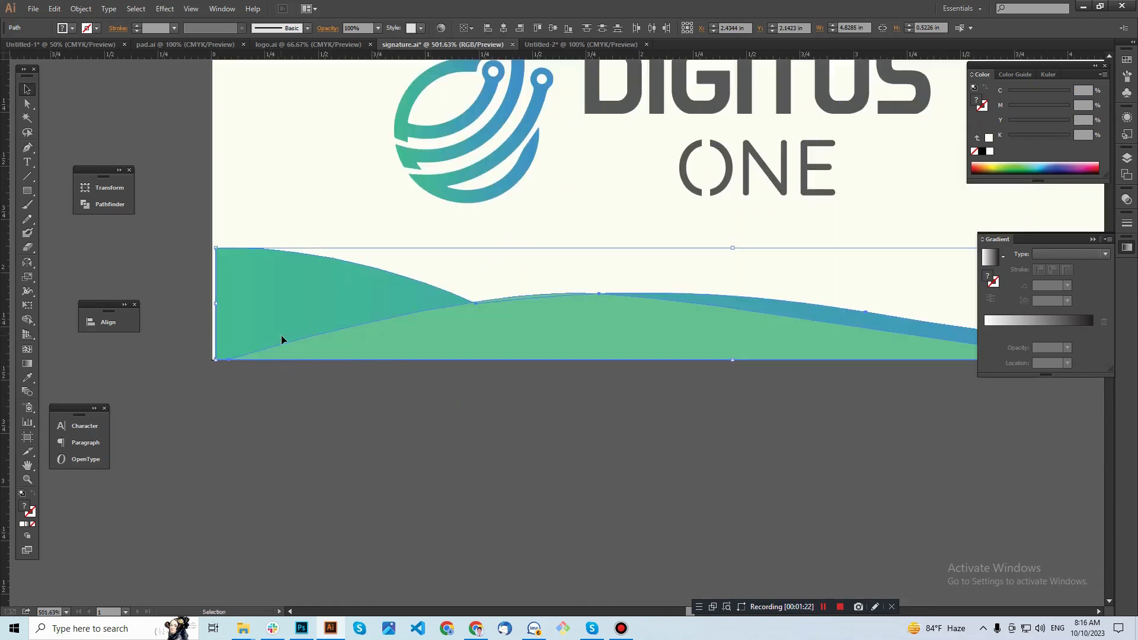
left_click_drag(281, 336, 276, 333)
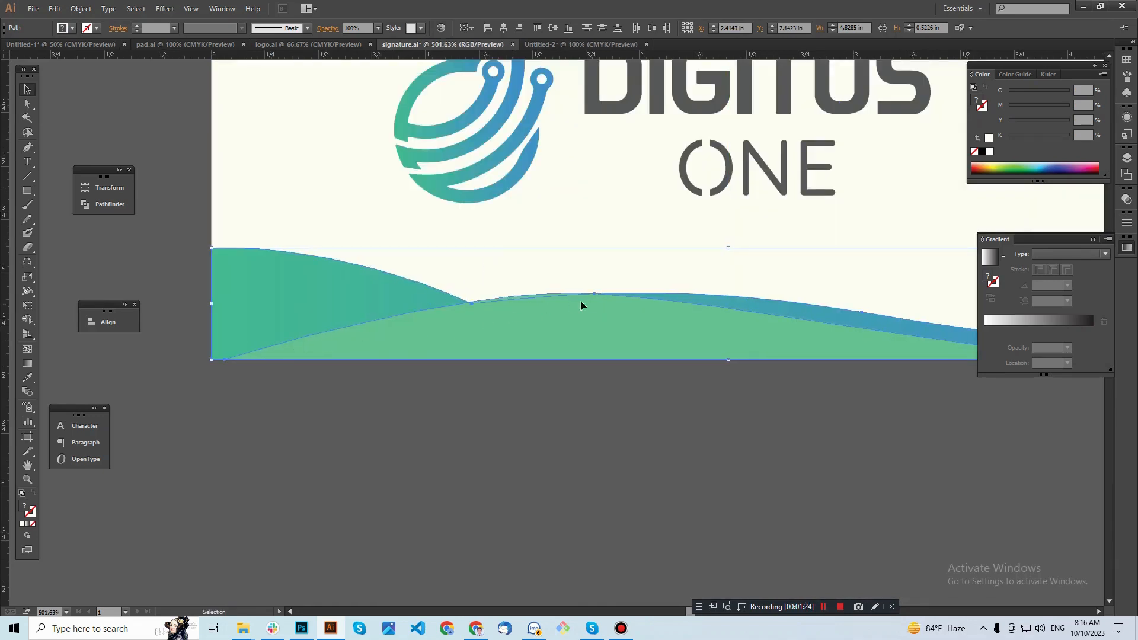
- Move the wider footer wave off the artboard into the empty area below it
key("ctrl+space")
left_click(596, 301, "ctrl+alt")
left_click(582, 343, "ctrl+alt")
left_click(543, 416, "ctrl+alt")
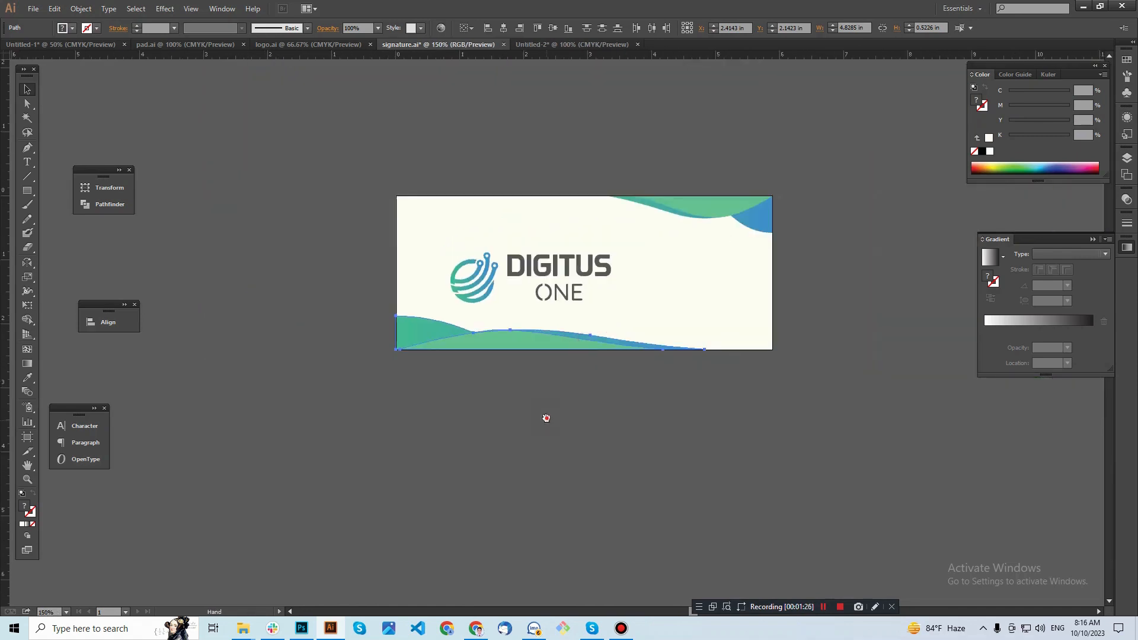
left_click_drag(544, 416, 545, 259)
left_click_drag(522, 165, 528, 354)
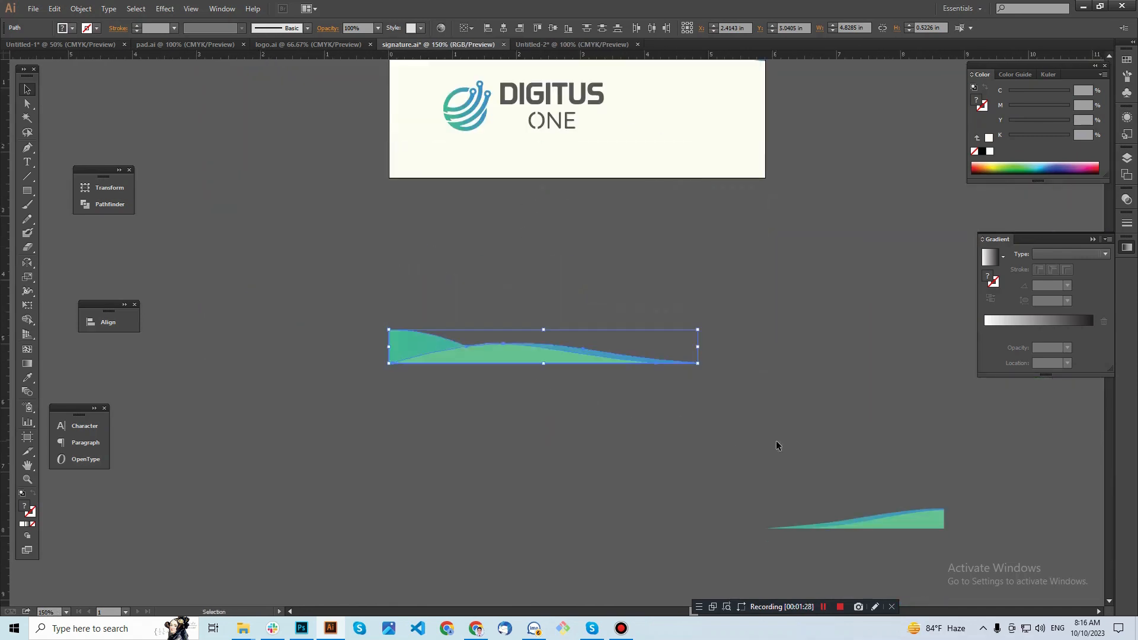
- Move the smaller footer wave to just below the artboard and reflect it across the vertical axis
left_click(848, 504)
left_click_drag(887, 527, 560, 244)
left_click_drag(546, 269, 484, 411)
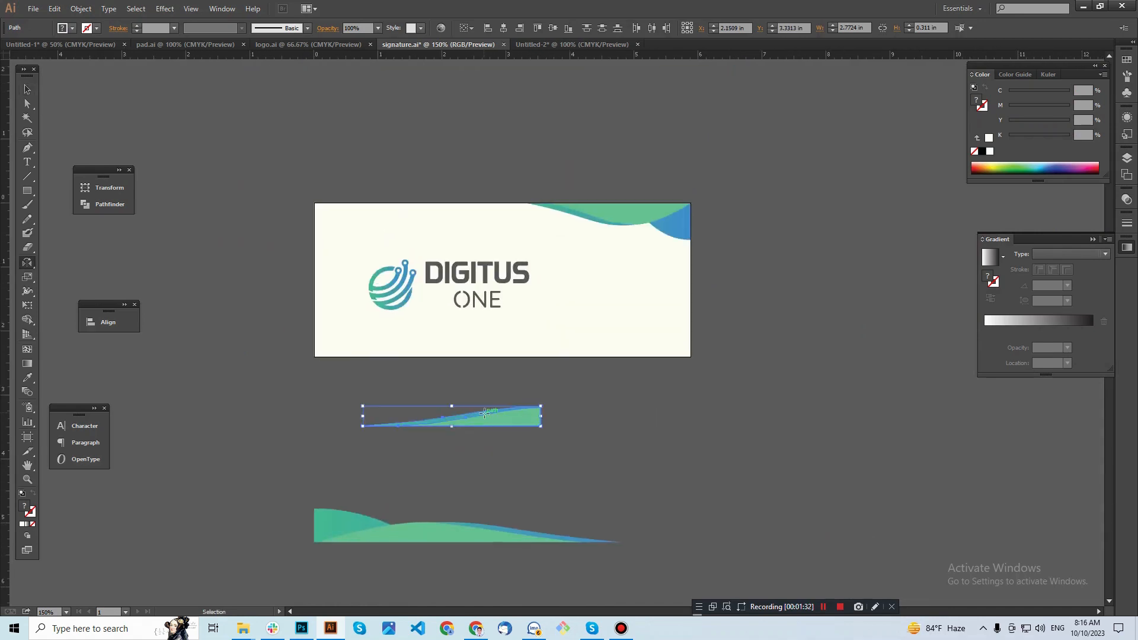
key("o")
key("Return")
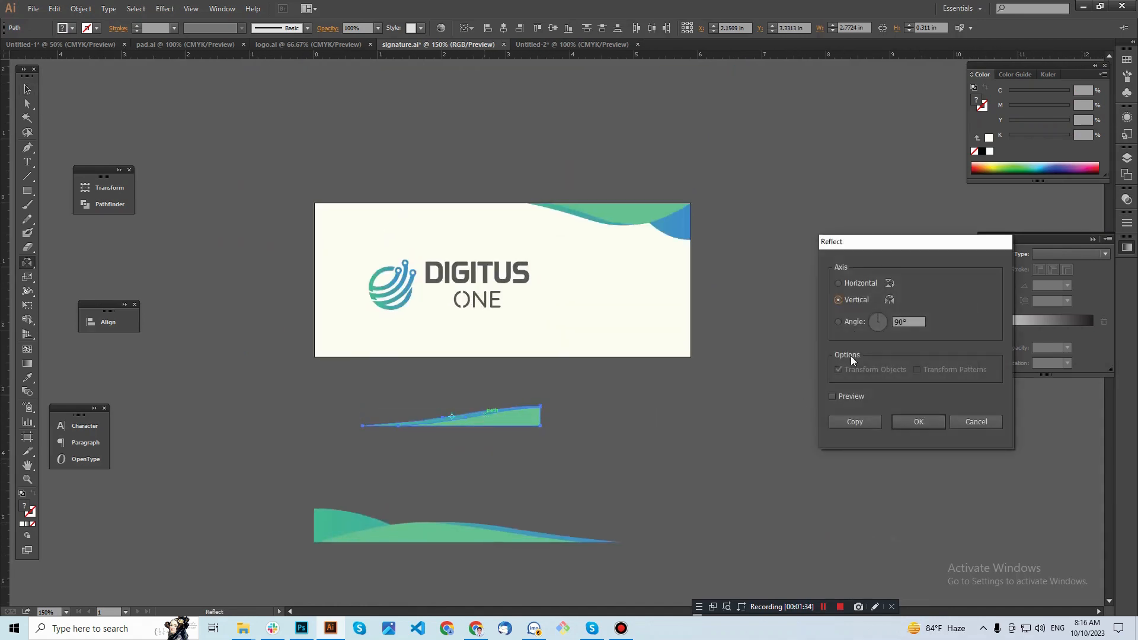
left_click(856, 397)
key("Return")
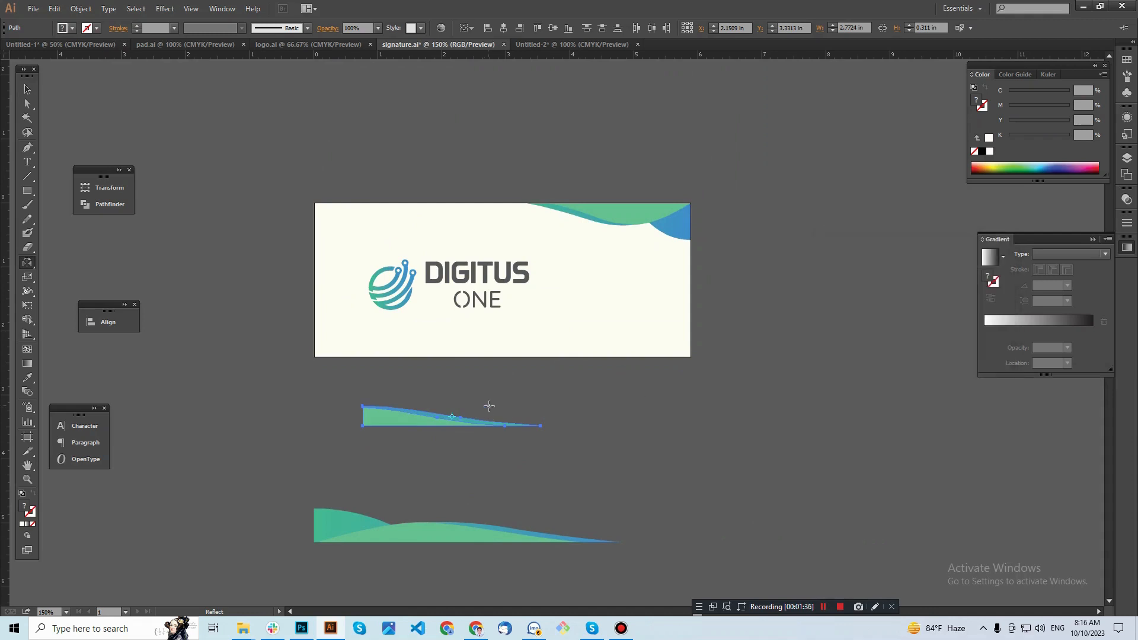
key("v")
- Place the reflected wave flush in the artboard's bottom-left corner
left_click(456, 447)
left_click(479, 389, "ctrl")
left_click_drag(494, 351, 494, 431)
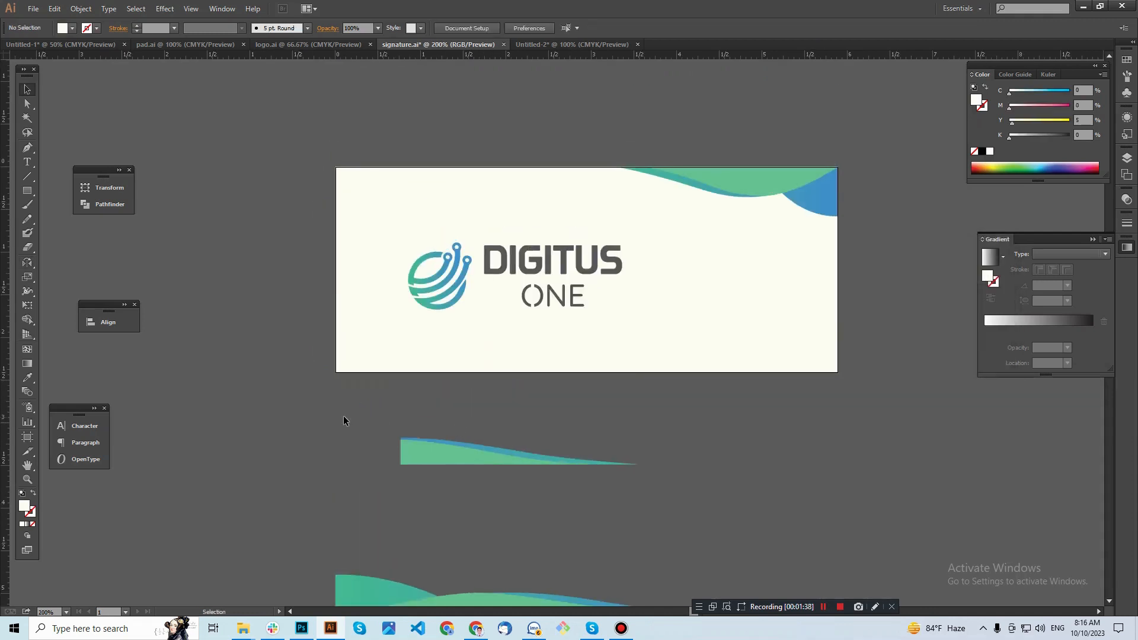
left_click_drag(432, 458, 370, 367)
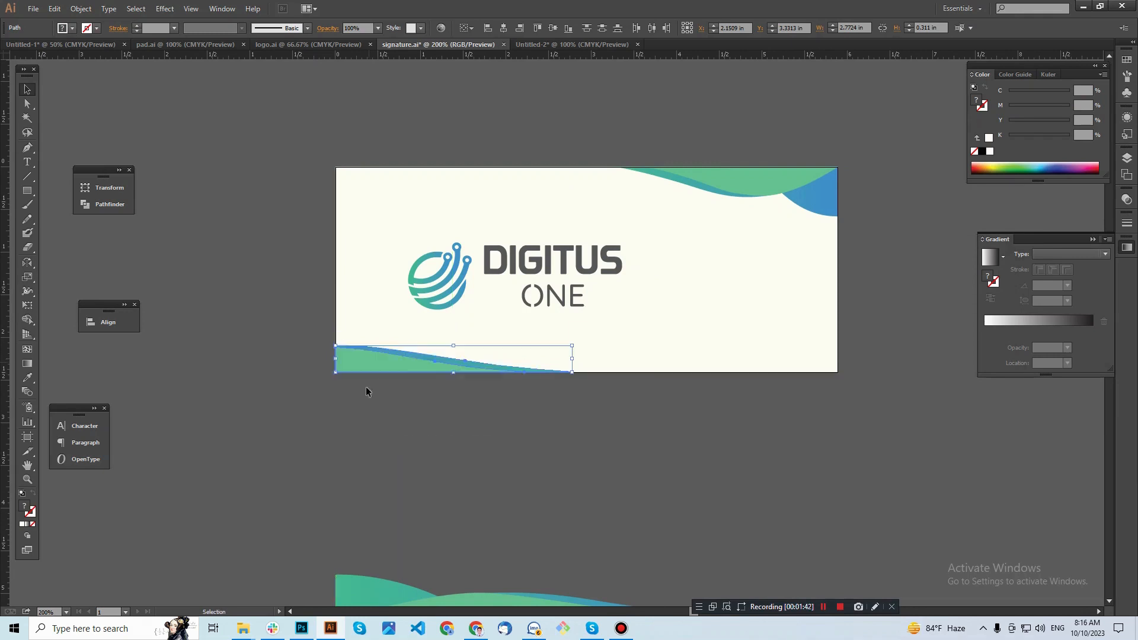
left_click(441, 410)
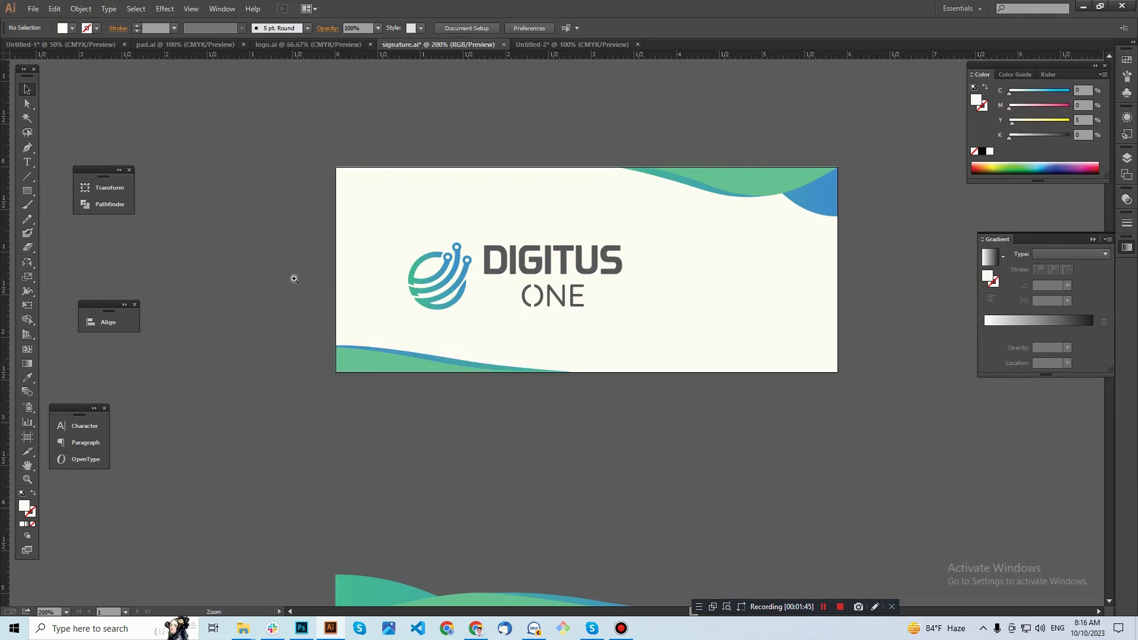
- Examine the bottom-left wave's fit against the artboard edges and the overall signature layout
left_click_drag(294, 279, 474, 425)
left_click(615, 329, "ctrl+alt")
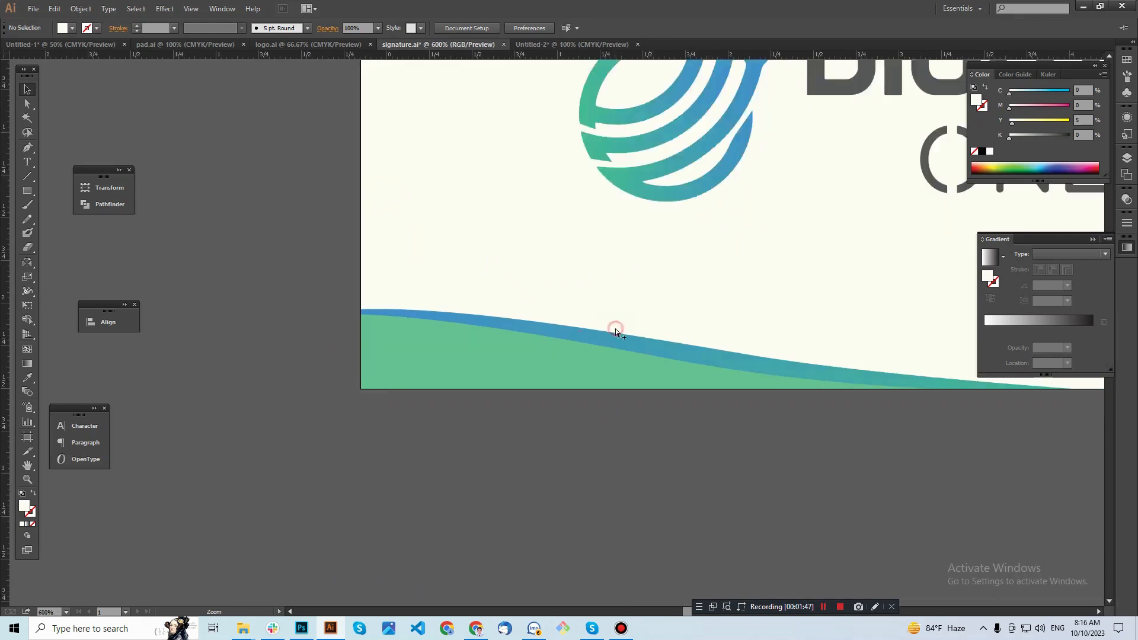
left_click(615, 328, "ctrl+alt")
left_click(615, 328, "ctrl+alt")
left_click(615, 328, "ctrl+alt")
left_click(615, 328, "ctrl+alt")
left_click_drag(615, 328, 587, 393)
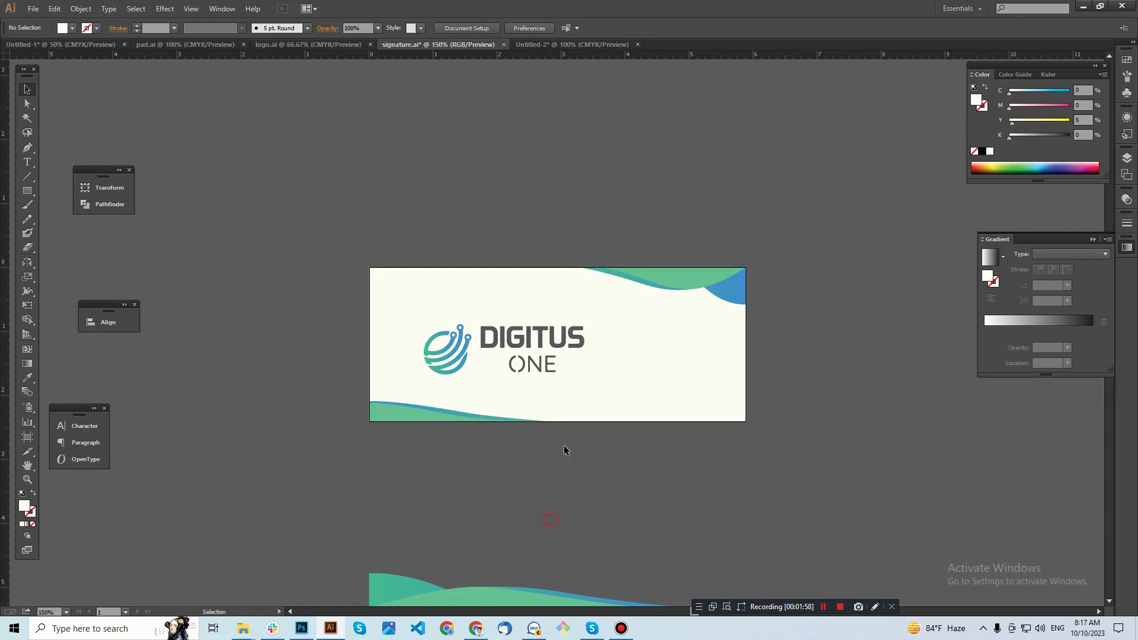
left_click(581, 401, "ctrl")
left_click_drag(518, 299, 519, 345)
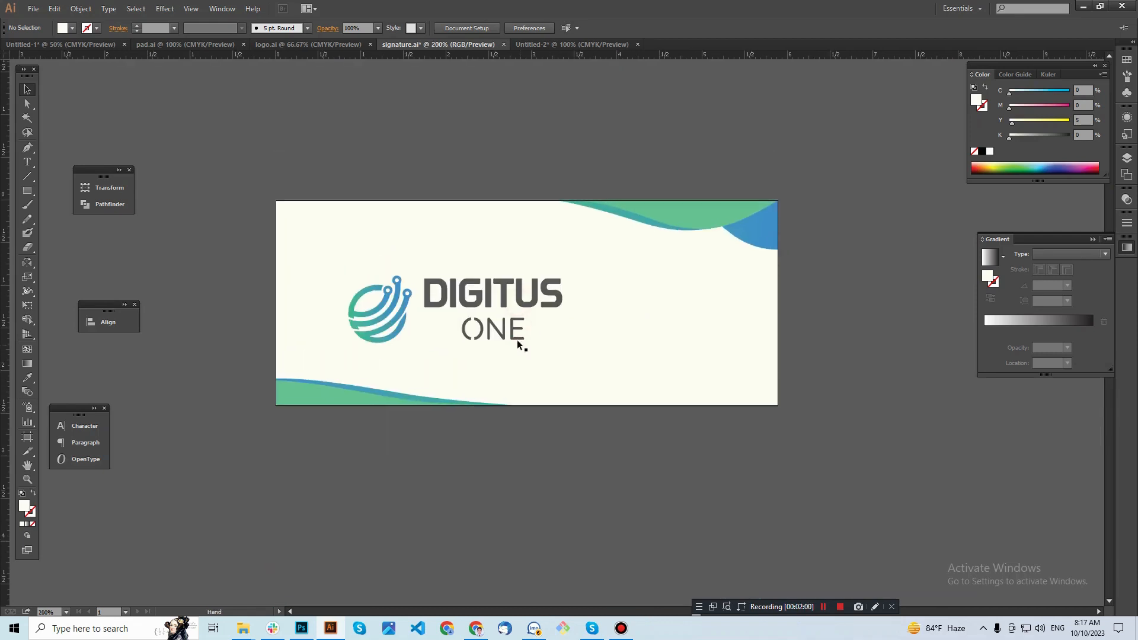
- Scale the DIGITUS ONE logo down proportionally to about 1.12 in wide
left_click(485, 297)
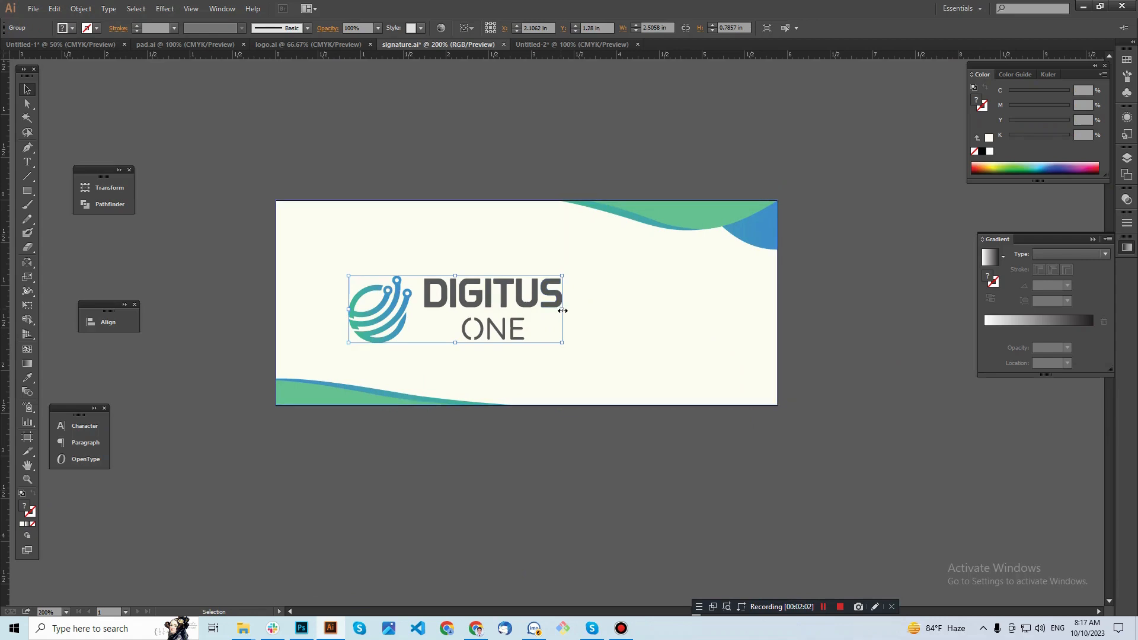
key("ctrl+h")
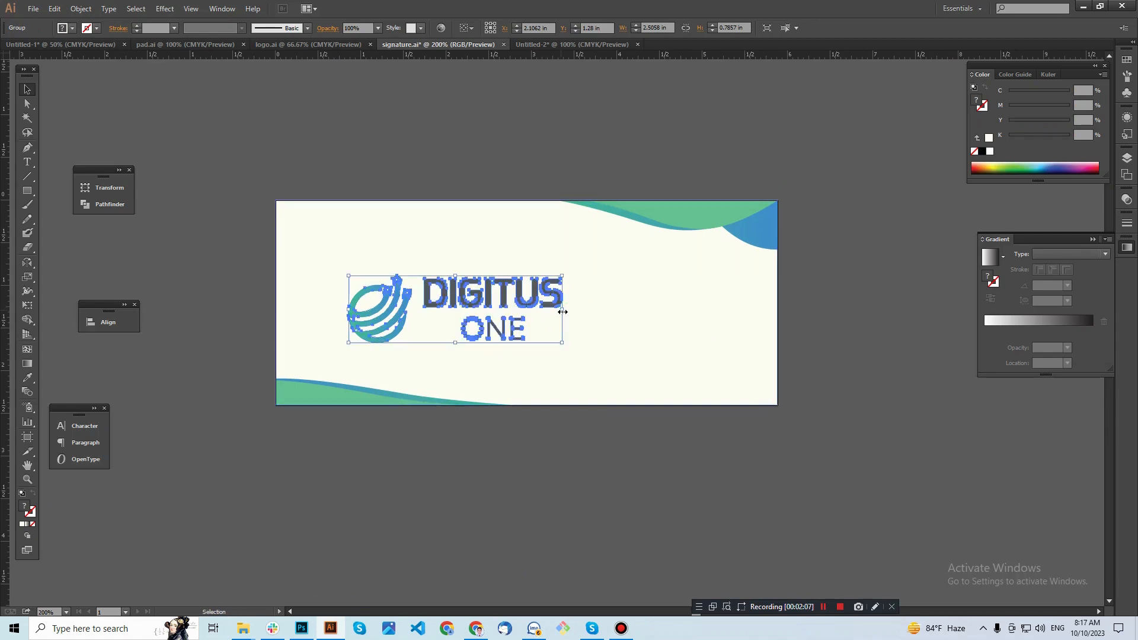
left_click_drag(561, 311, 442, 322)
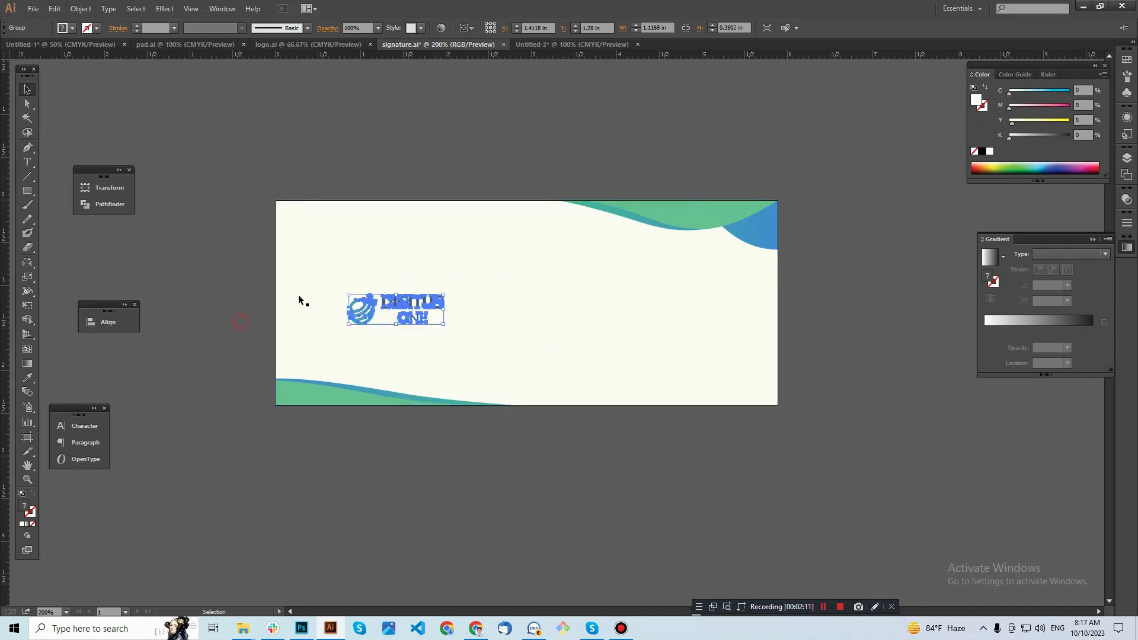
- Centre the logo vertically on the cream background and shift it about 0.18 in to the right
left_click(342, 277)
left_click(370, 307, "shift")
left_click(377, 267)
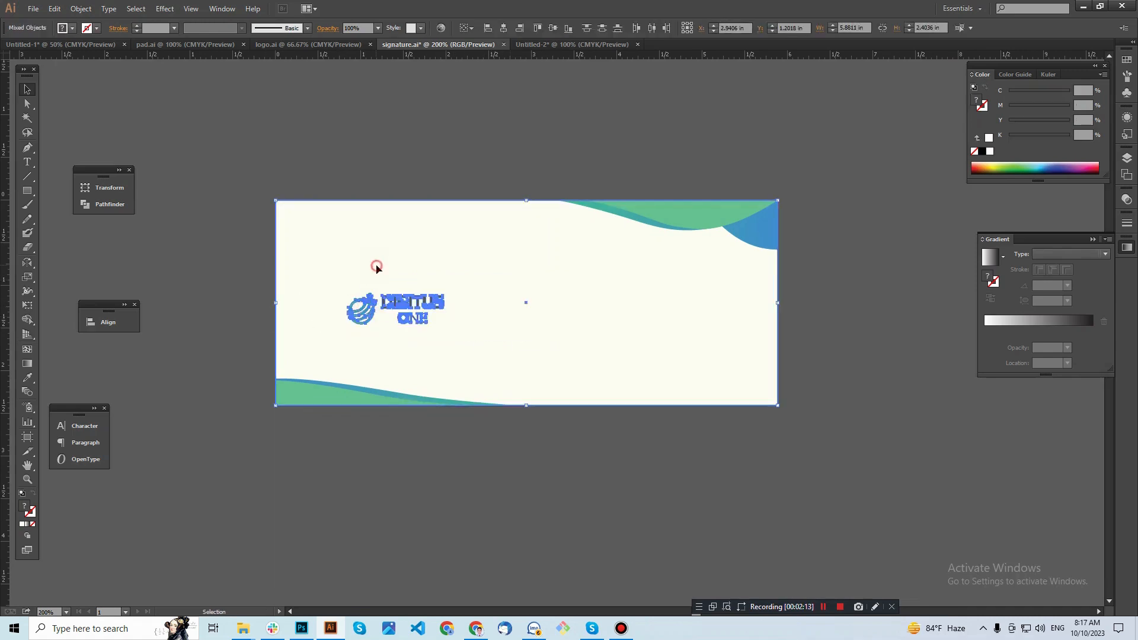
left_click(552, 28)
left_click(445, 156)
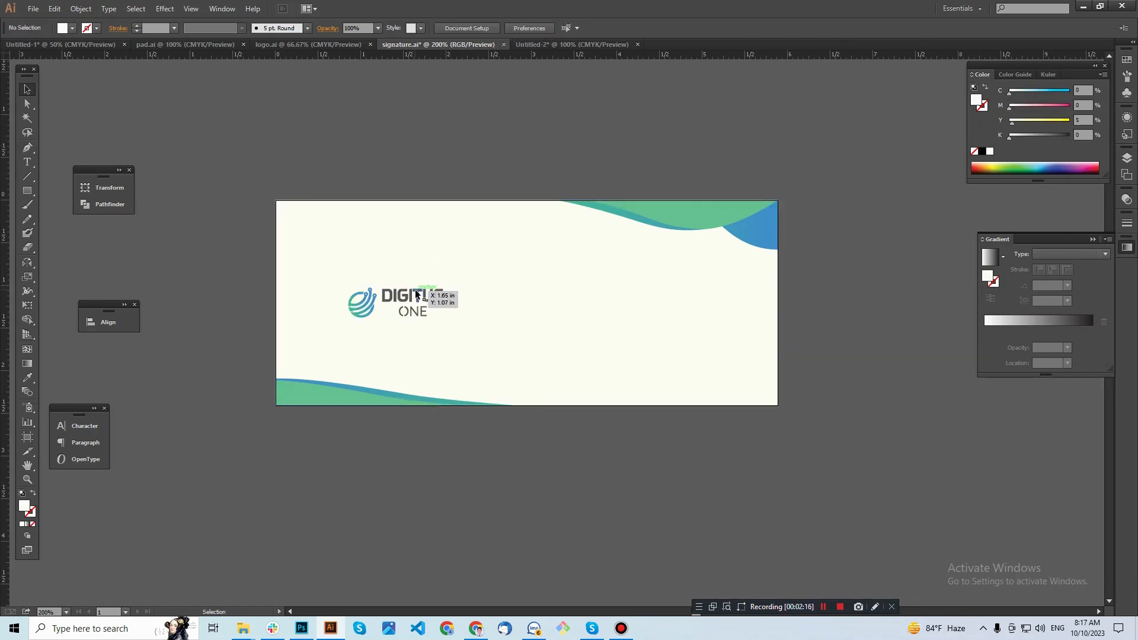
left_click_drag(418, 292, 433, 291)
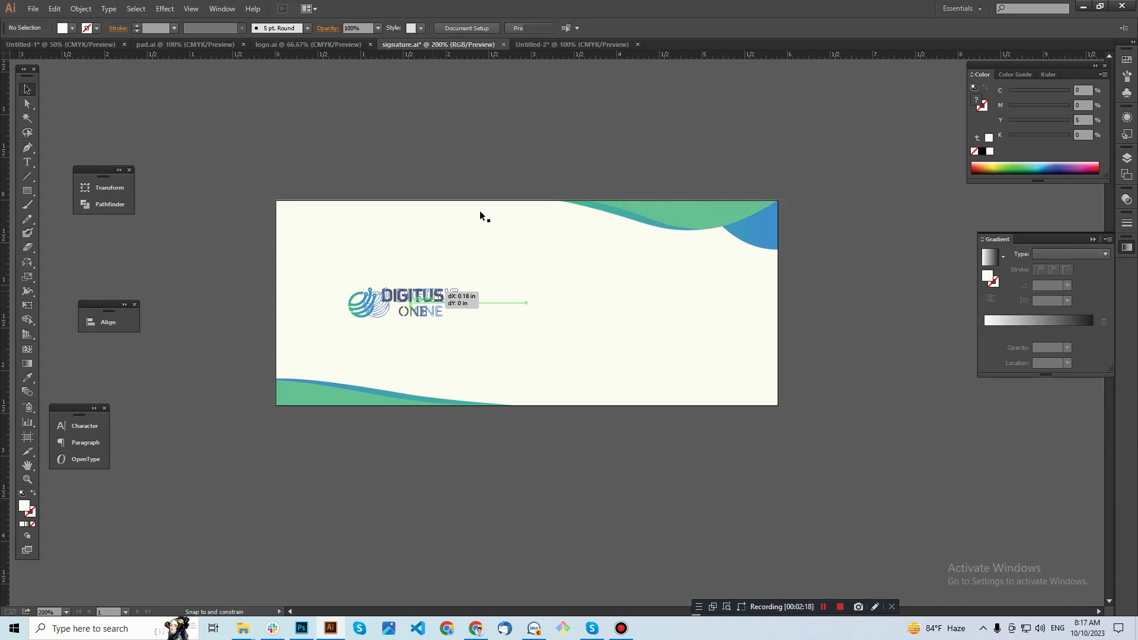
left_click(507, 166)
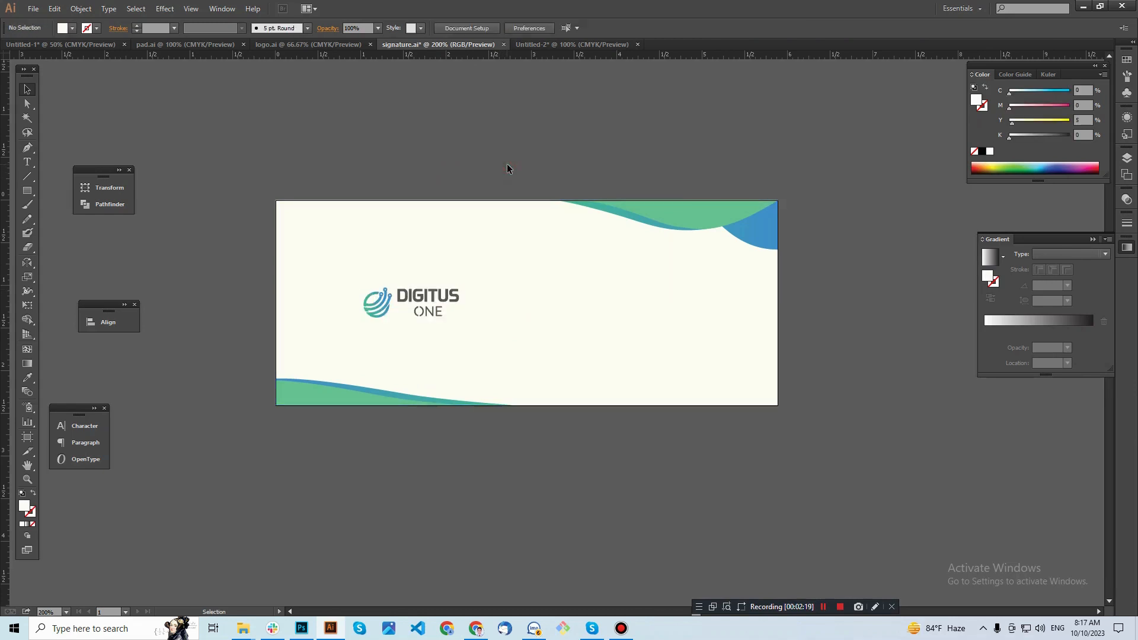
- Copy the contact details block, the gradient divider and both dot patterns from the Untitled-2 document
left_click(535, 46)
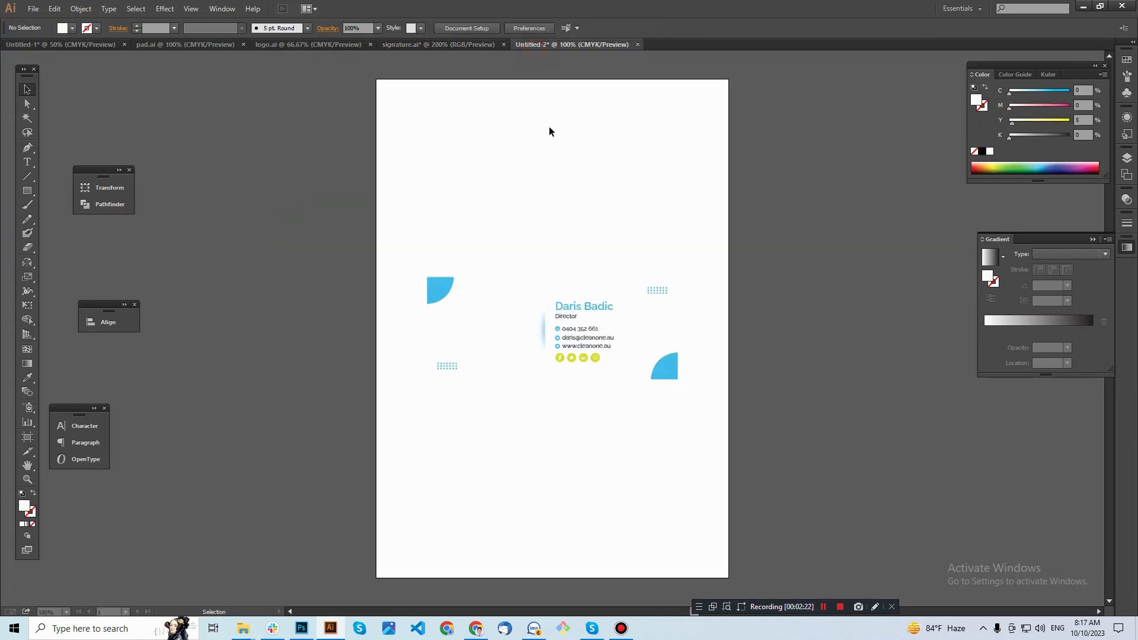
left_click(655, 291)
left_click(446, 366, "shift")
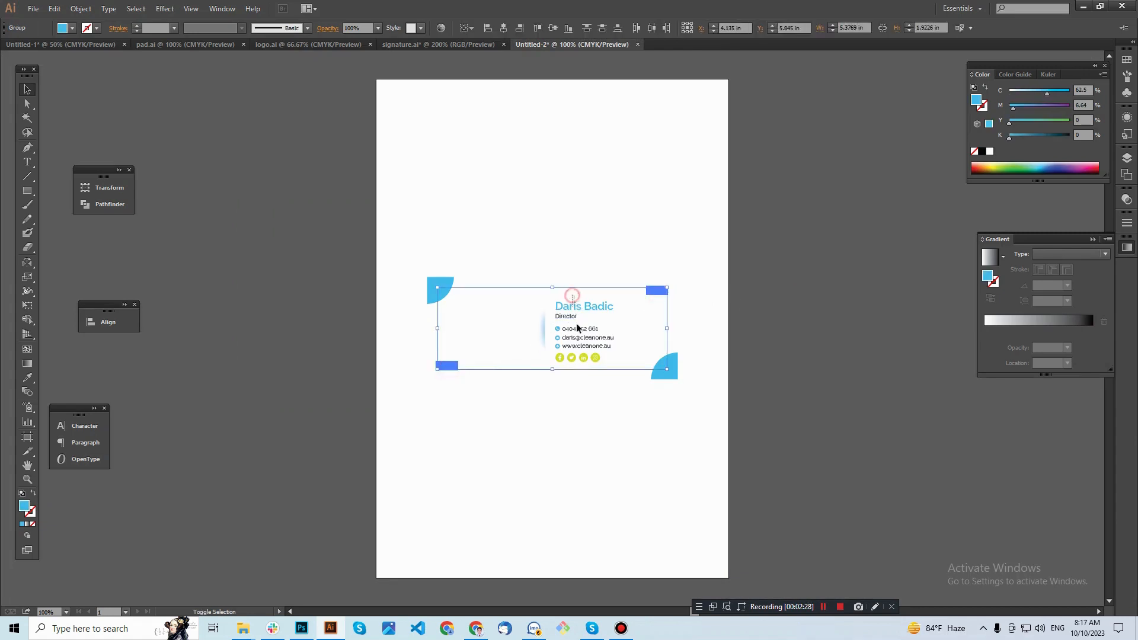
left_click(600, 400)
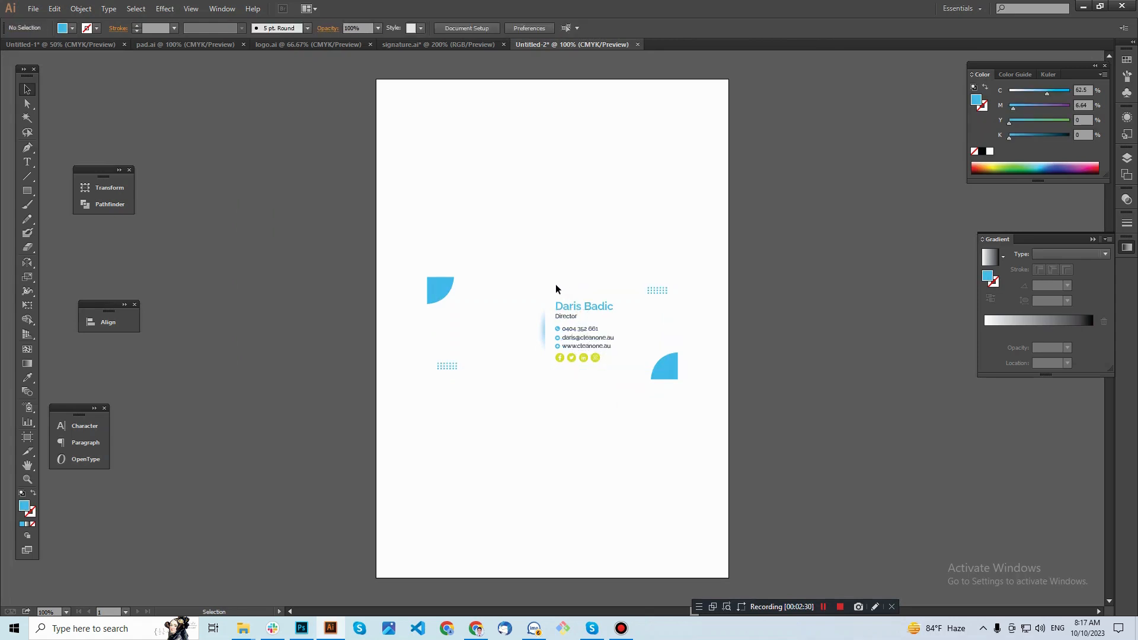
left_click_drag(539, 292, 622, 391)
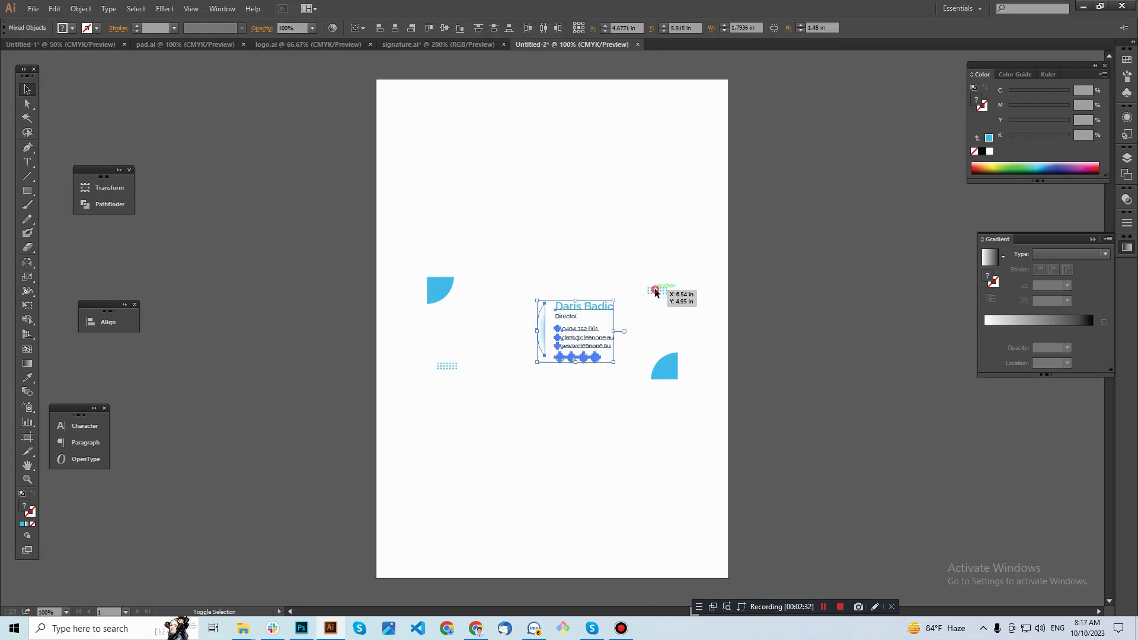
left_click(655, 290, "shift")
left_click(452, 367, "shift")
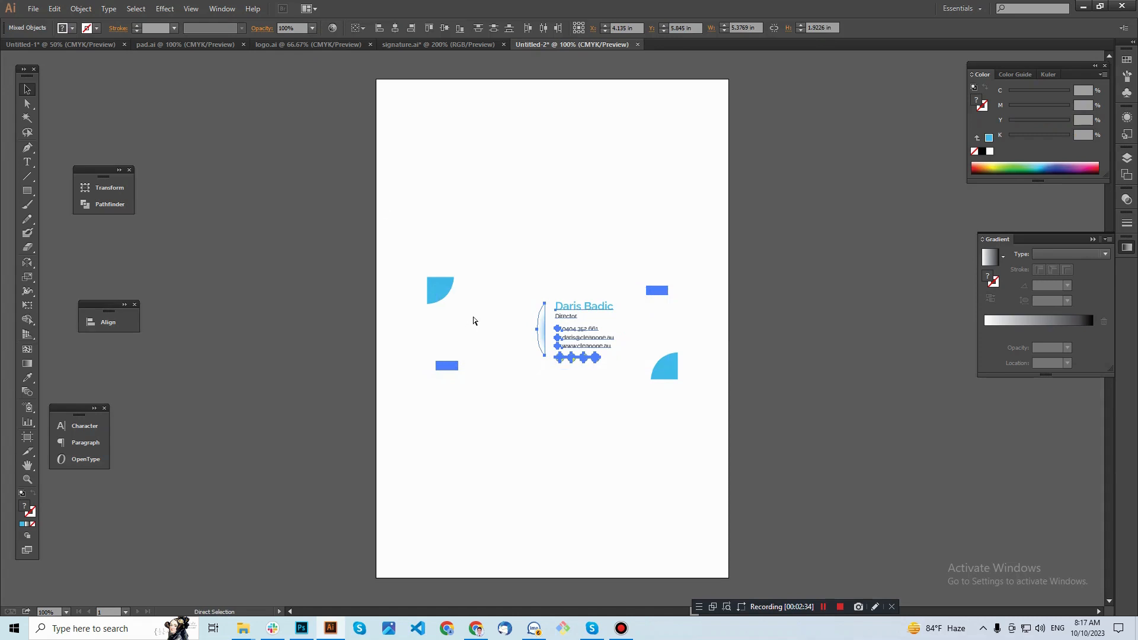
- Paste the copied contact block, divider and dot patterns into signature.ai and place them below the artboard
left_click(409, 45)
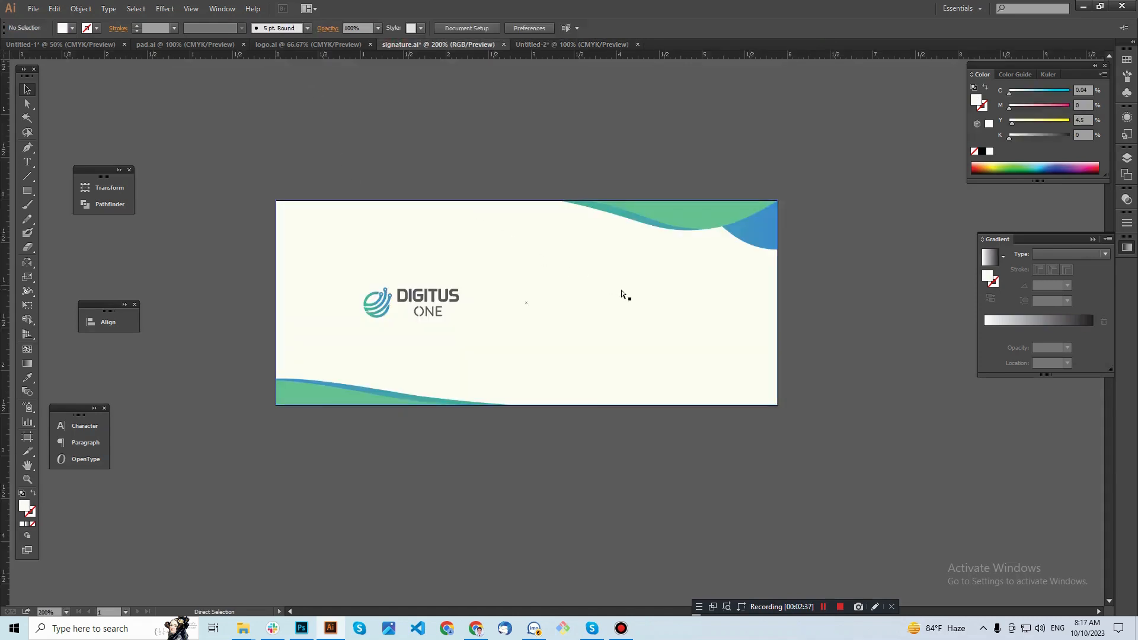
key("ctrl+v")
mouse_move(621, 290)
left_mouse_down()
mouse_move(591, 480)
mouse_move(593, 394)
mouse_move(560, 373)
left_mouse_up()
key("space")
left_click(797, 387)
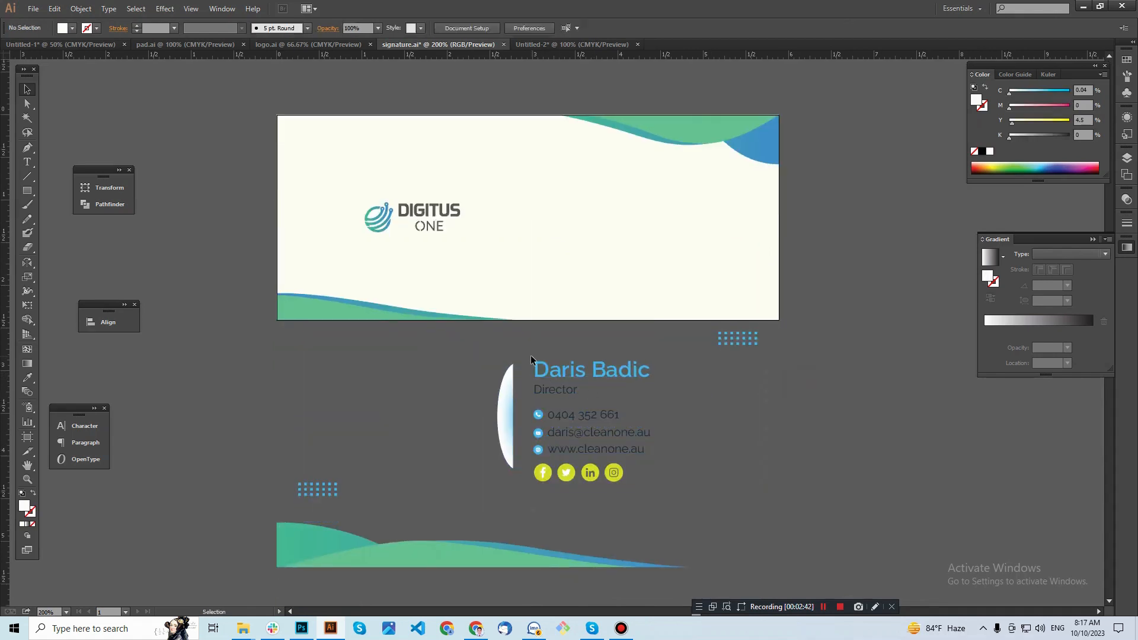
- Move the contact block and its gradient divider straight up onto the artboard, beside the logo
left_click_drag(644, 481, 503, 377)
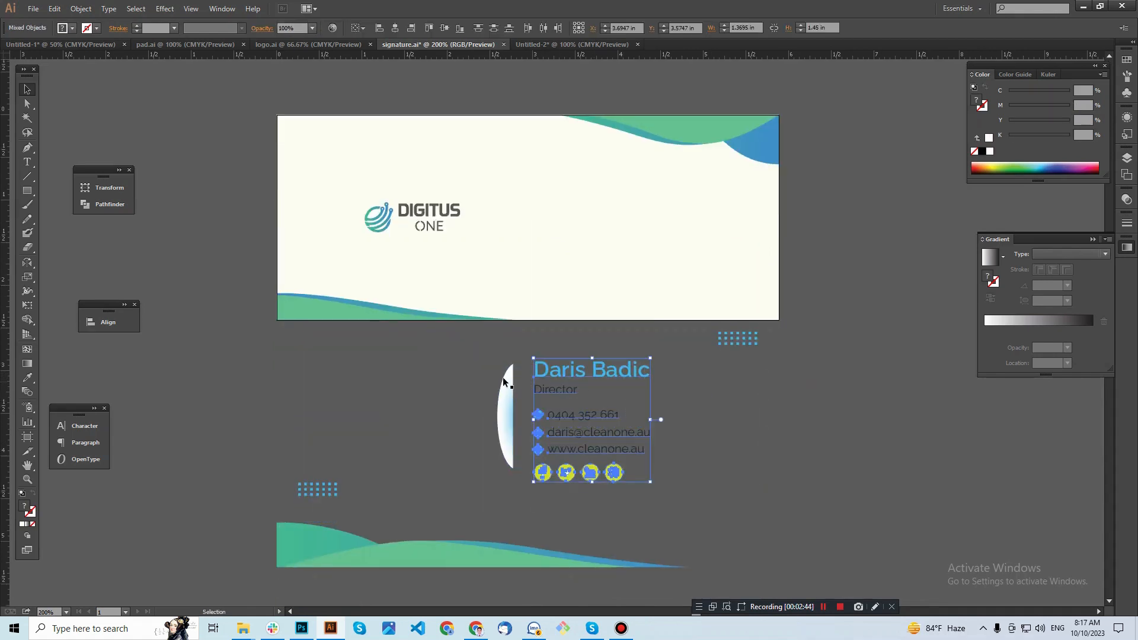
left_click_drag(601, 380, 628, 188)
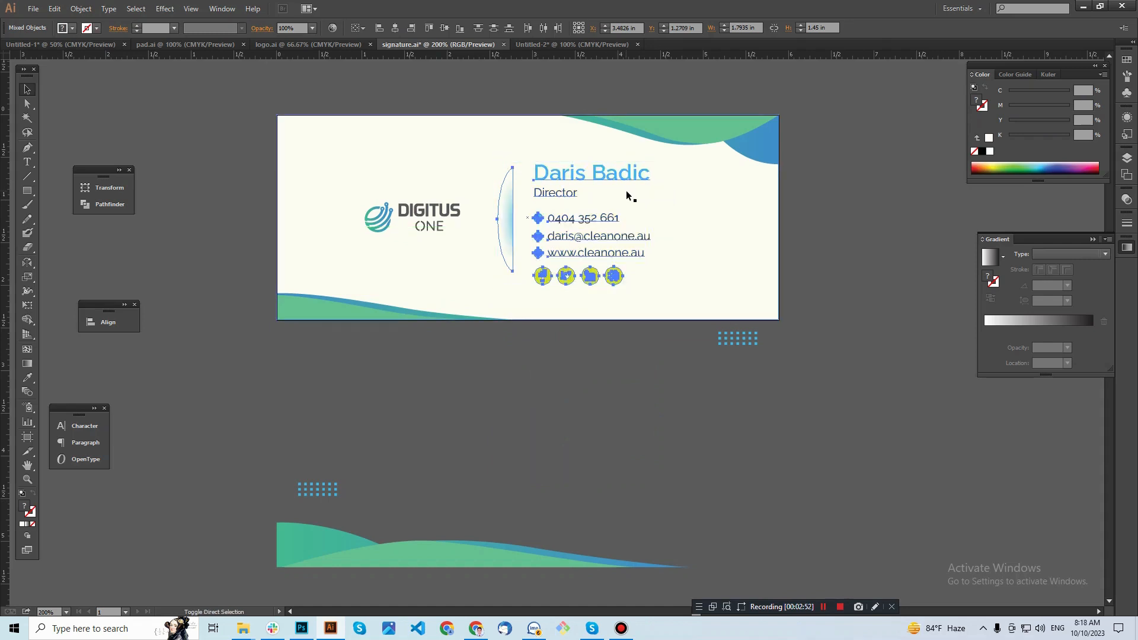
left_click(848, 250)
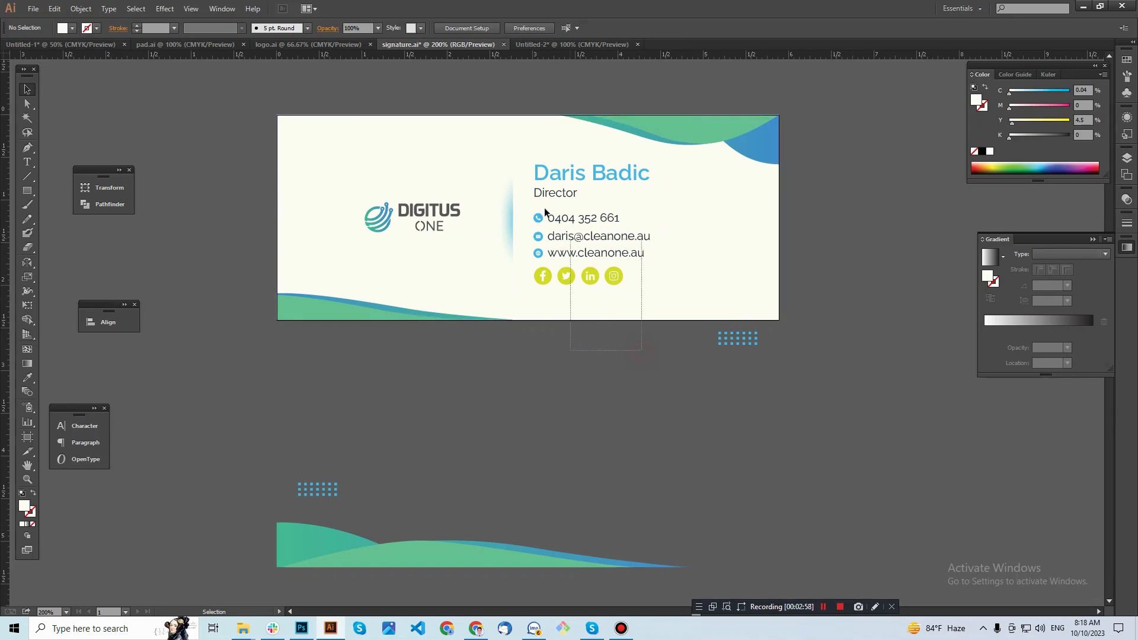
- Lock the bottom-left wave and the cream background rectangle in place
left_click(698, 237)
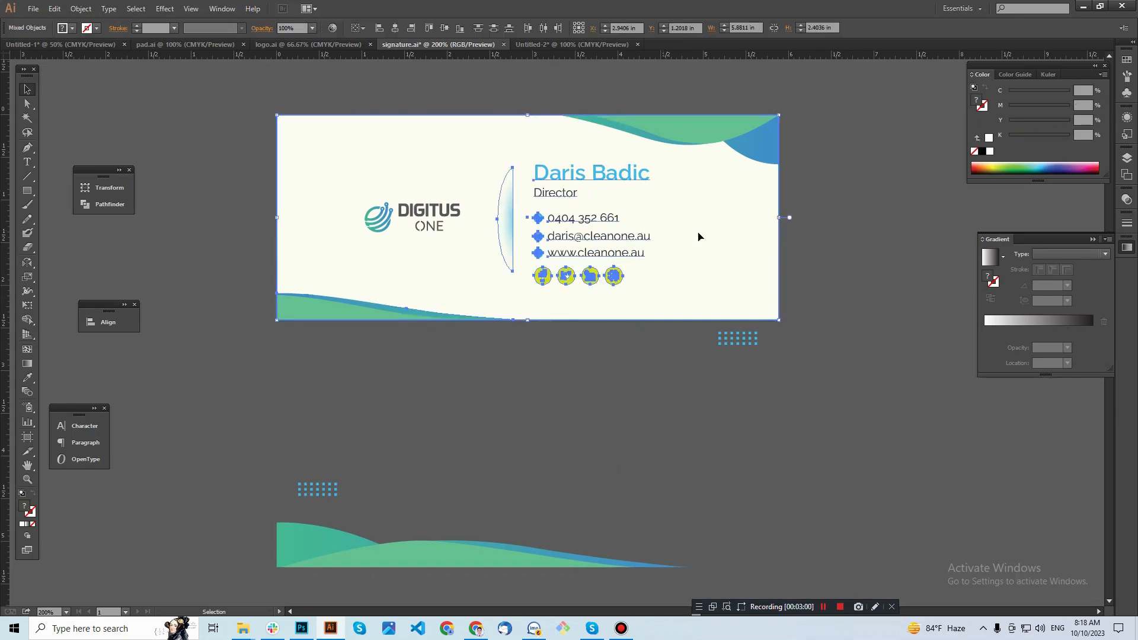
left_click(738, 237, "shift")
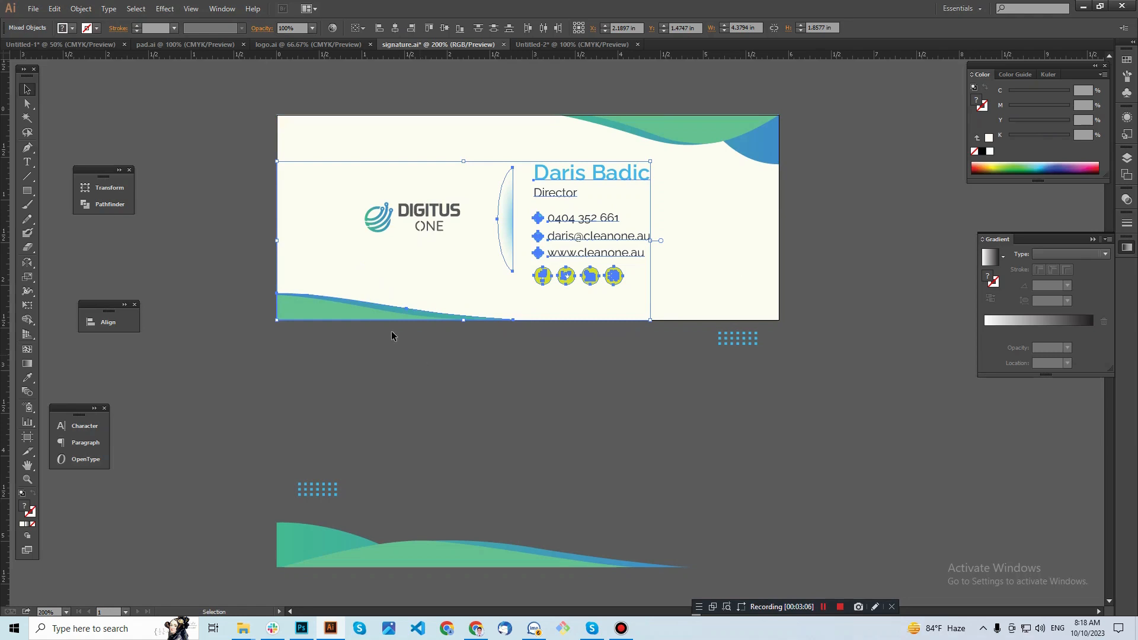
left_click(381, 314, "shift")
left_click(456, 381)
left_click(389, 317)
left_click(575, 340)
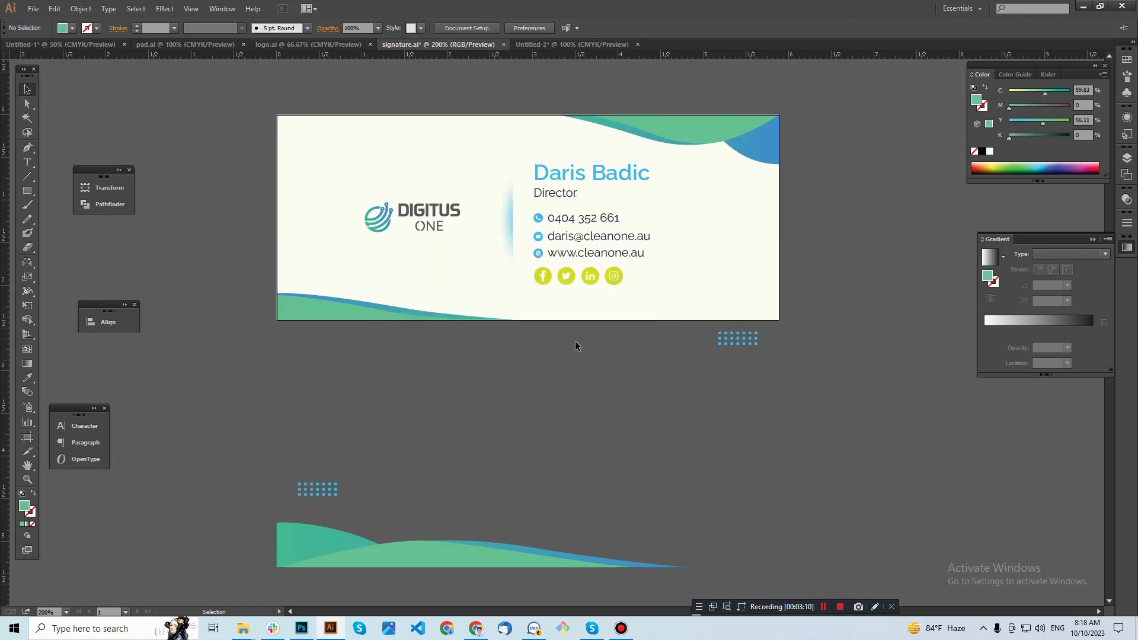
left_click_drag(490, 159, 588, 261)
key("ctrl+z")
key("ctrl+2")
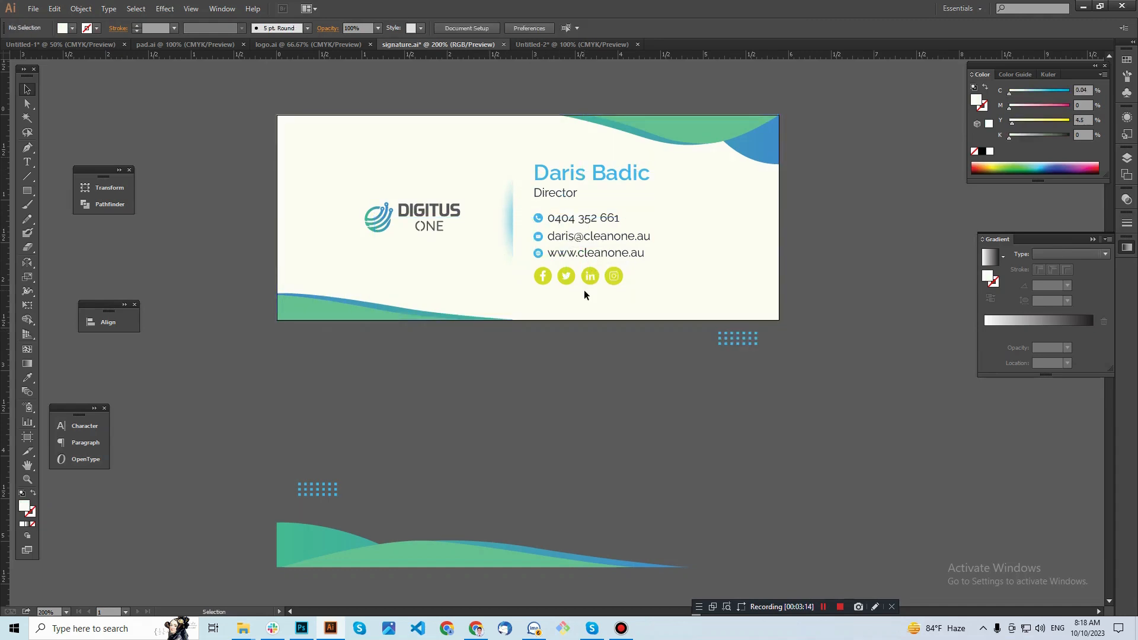
- Nudge the contact block and divider up by about 0.02 in to balance them against the logo
left_click_drag(496, 153, 631, 285)
key("Up")
key("Up")
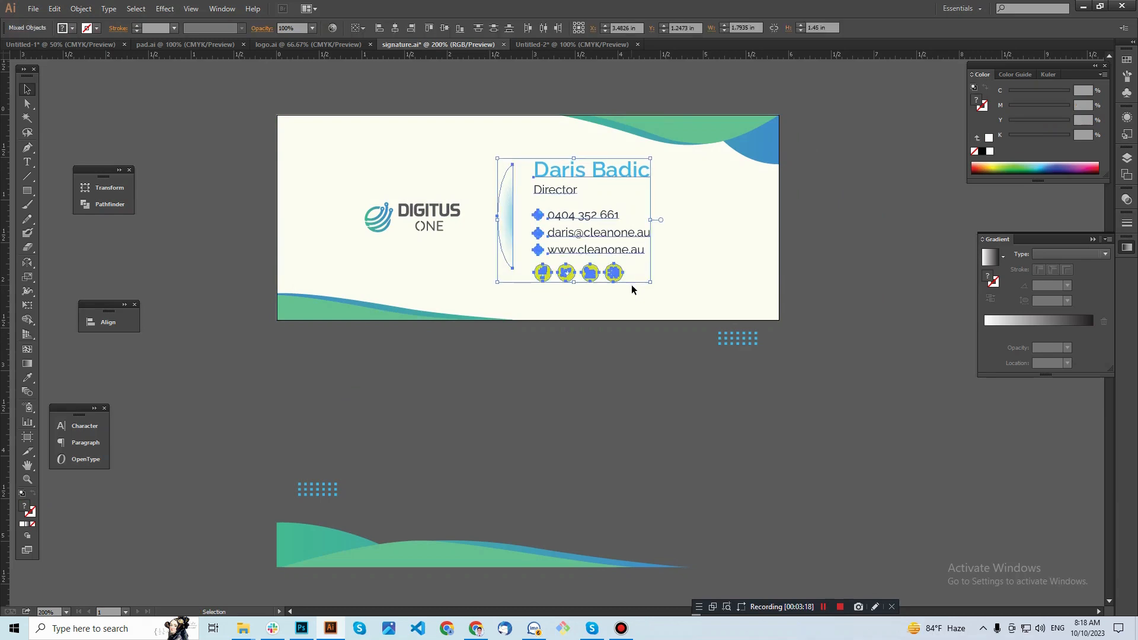
key("Down")
key("Down")
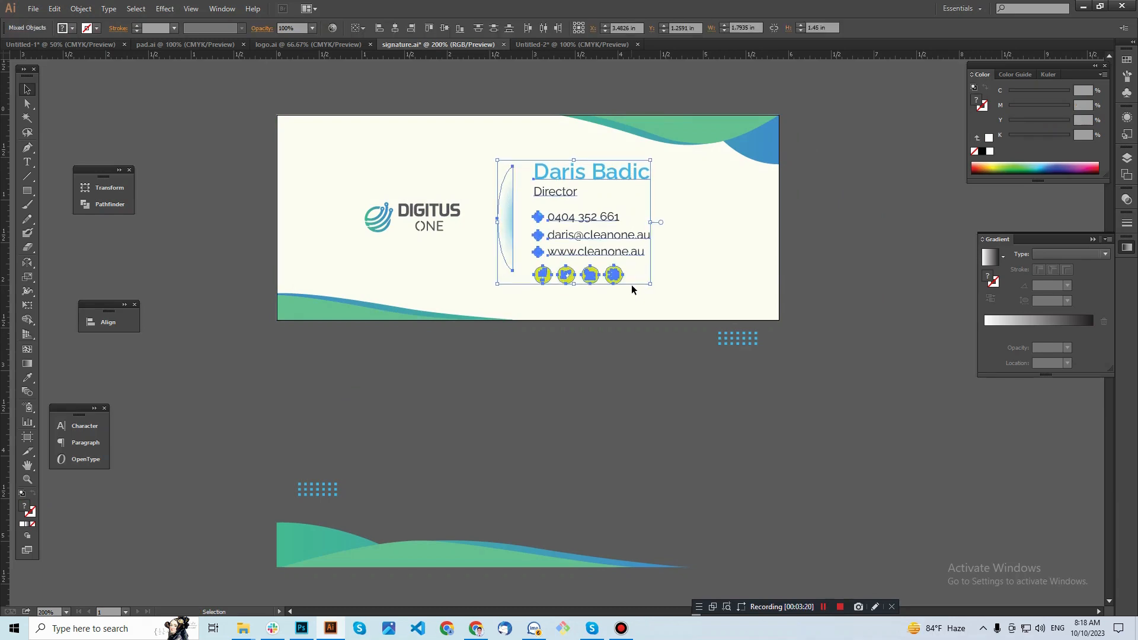
key("Up")
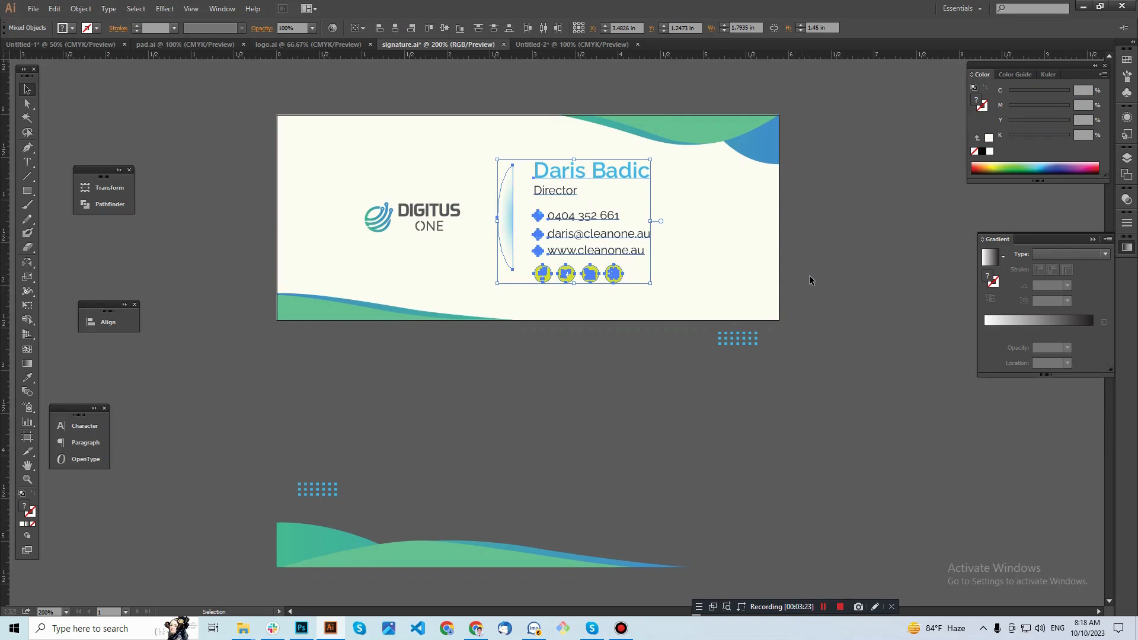
left_click(723, 284)
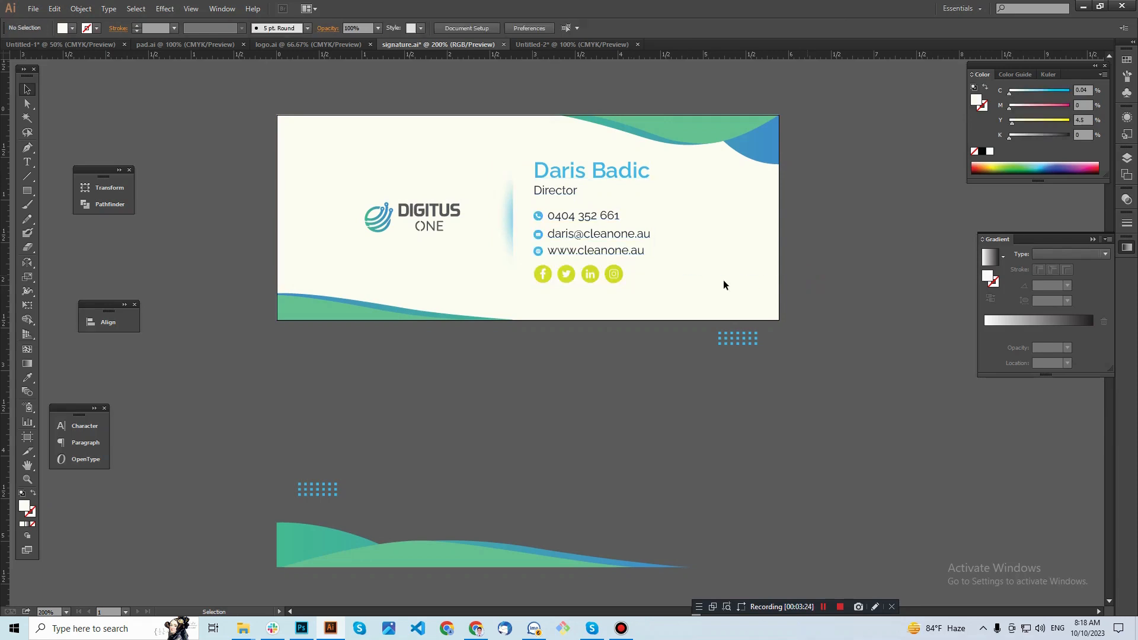
- Recolour the four social icon circles with the green-to-blue linear gradient sampled from the artboard's top-right corner shape
left_click(613, 277)
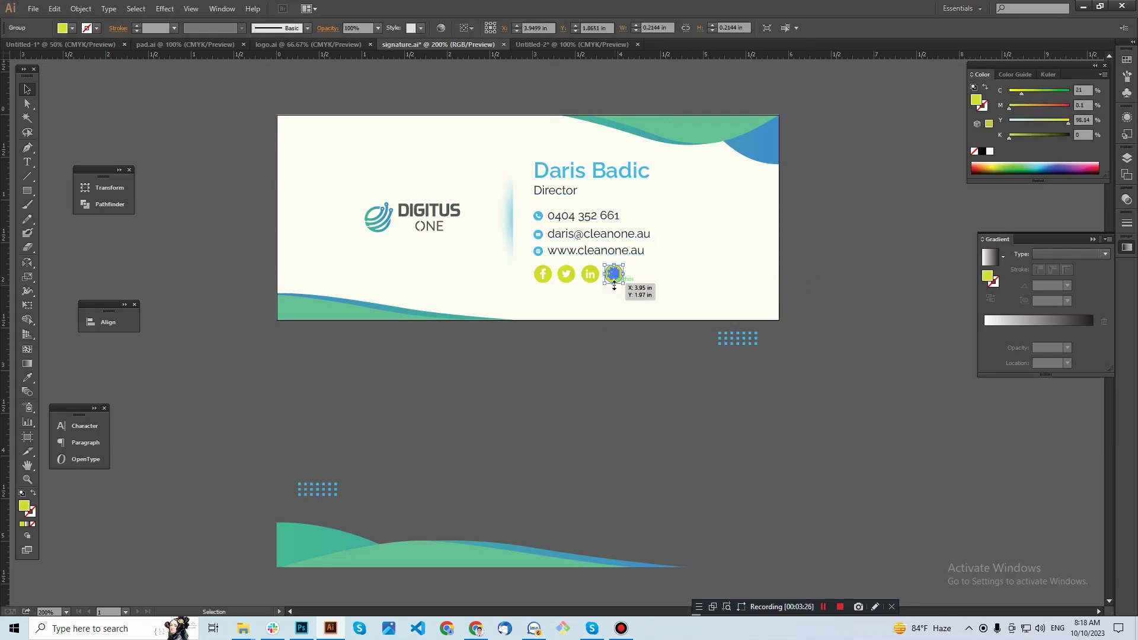
left_click(611, 356)
left_click(612, 307, "ctrl")
scroll(602, 301, "up", 3)
key("a")
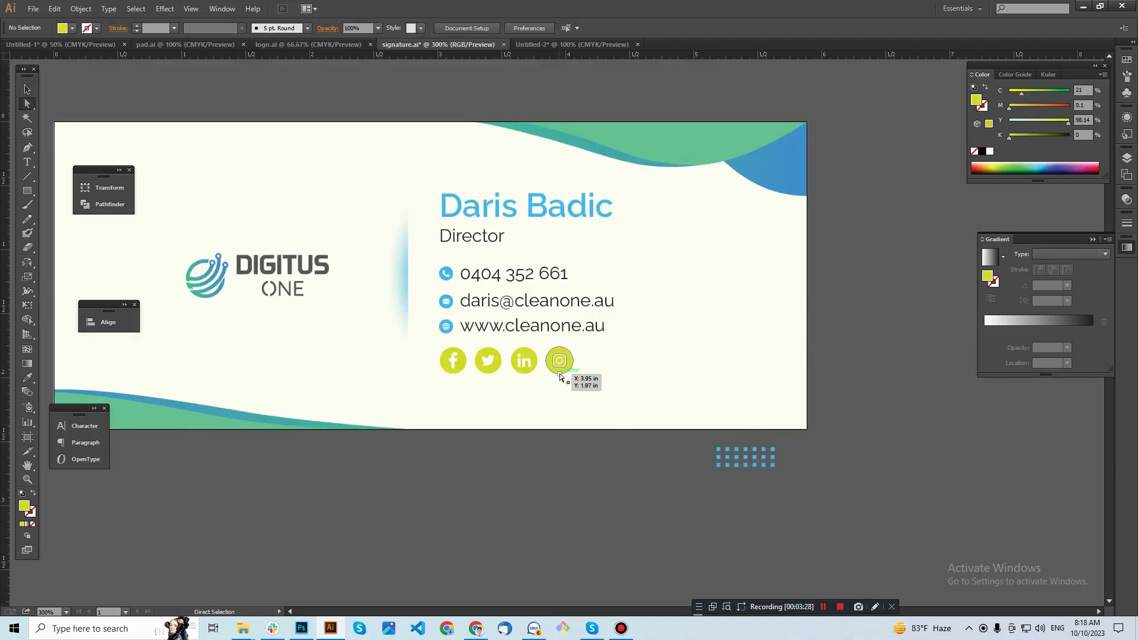
left_click(560, 374)
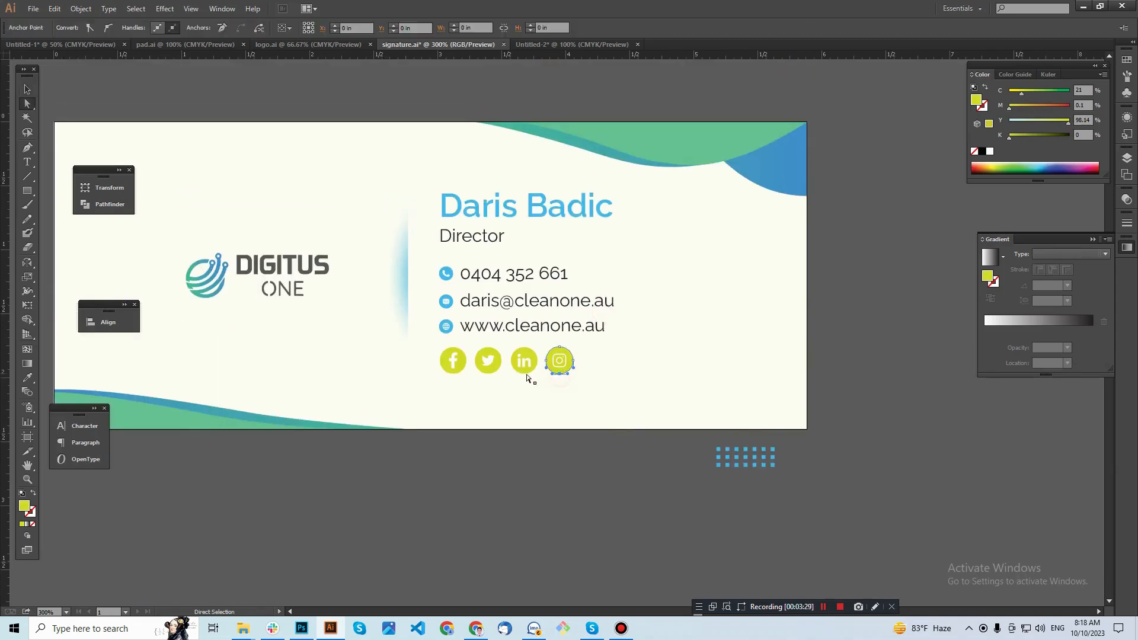
left_click(497, 371, "shift")
left_click(465, 370, "shift")
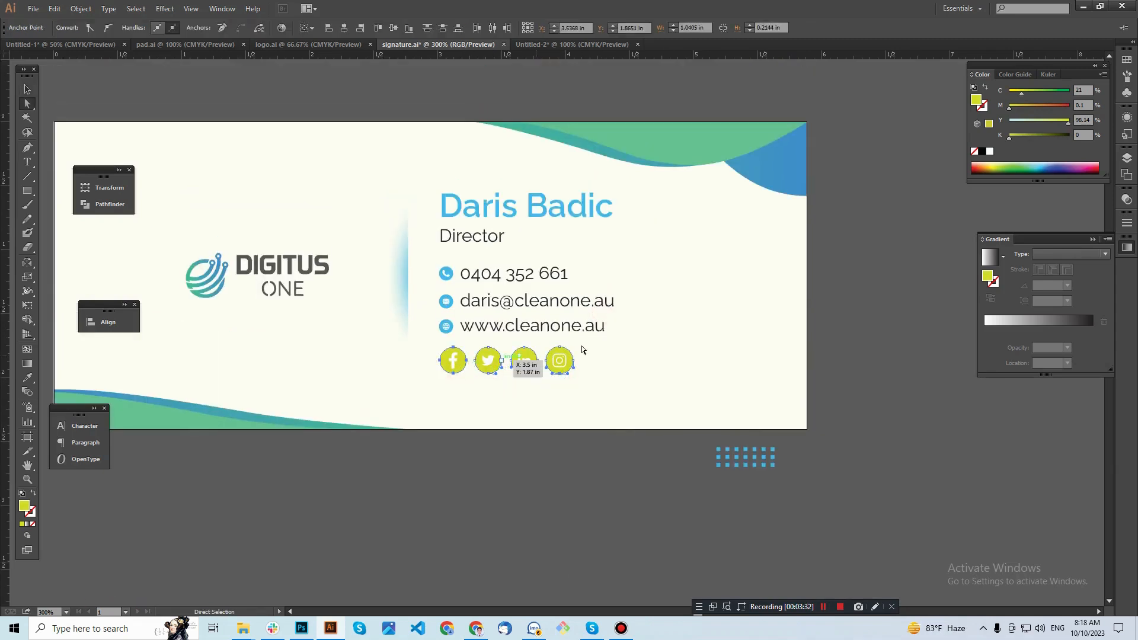
key("i")
left_click(771, 179)
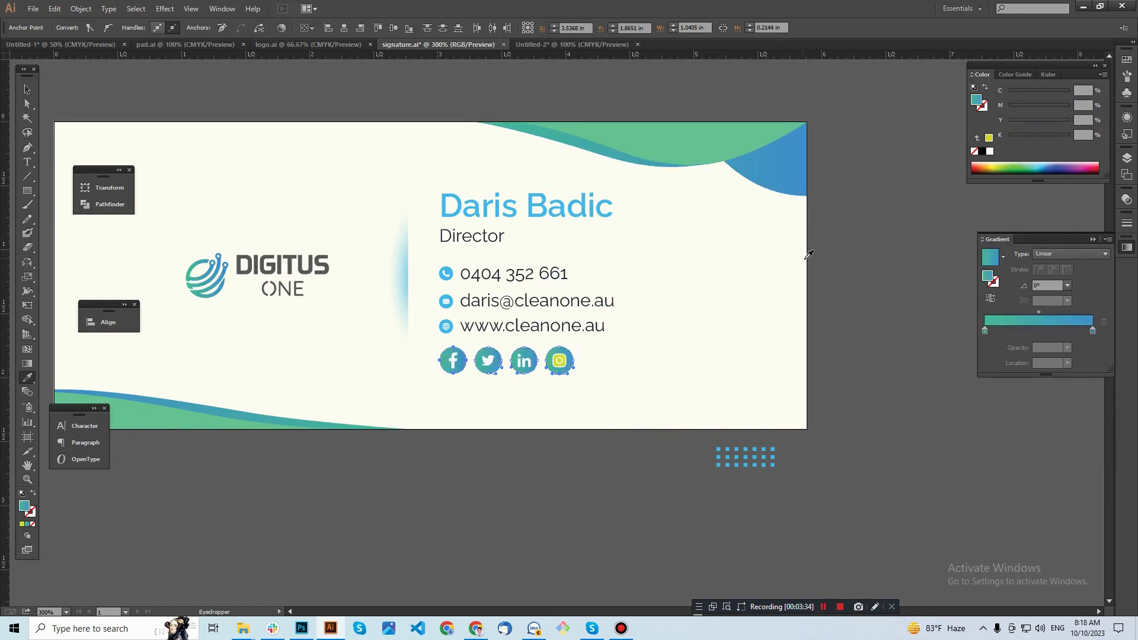
key("v")
left_click(851, 293)
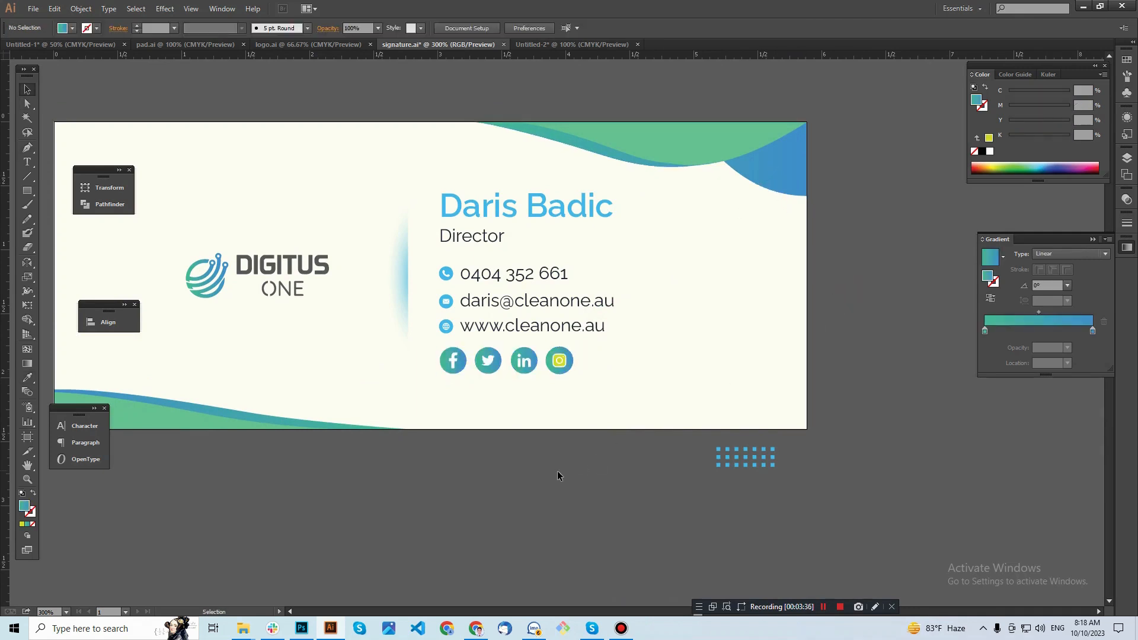
- Ungroup the Instagram icon so its inner yellow-green parts can be selected separately
left_click(562, 360)
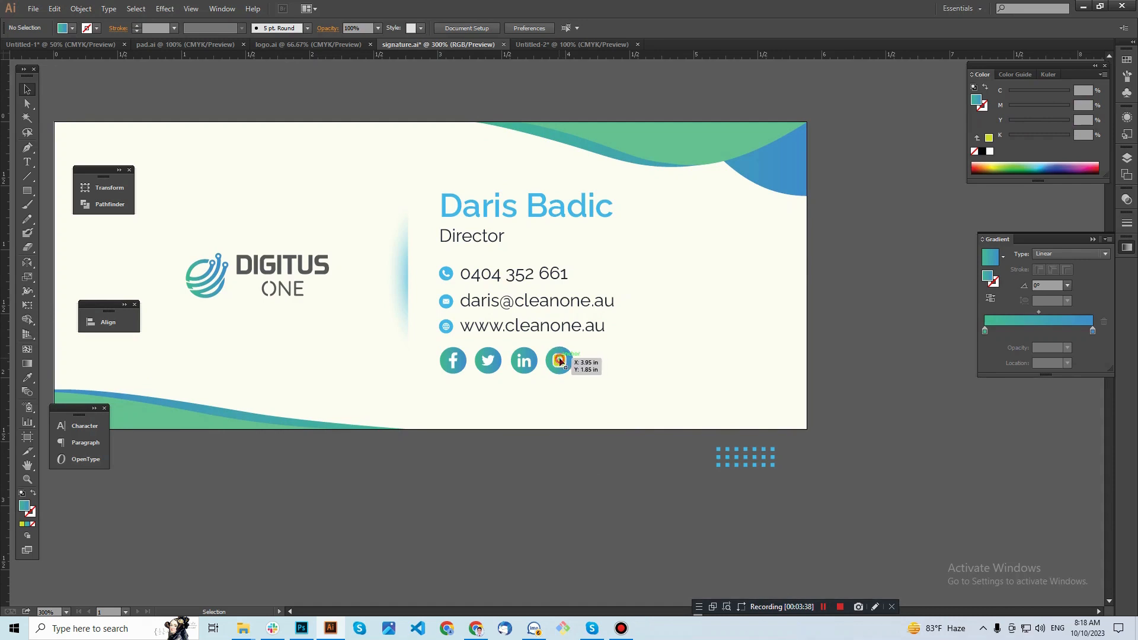
right_click(563, 361)
left_click(599, 427)
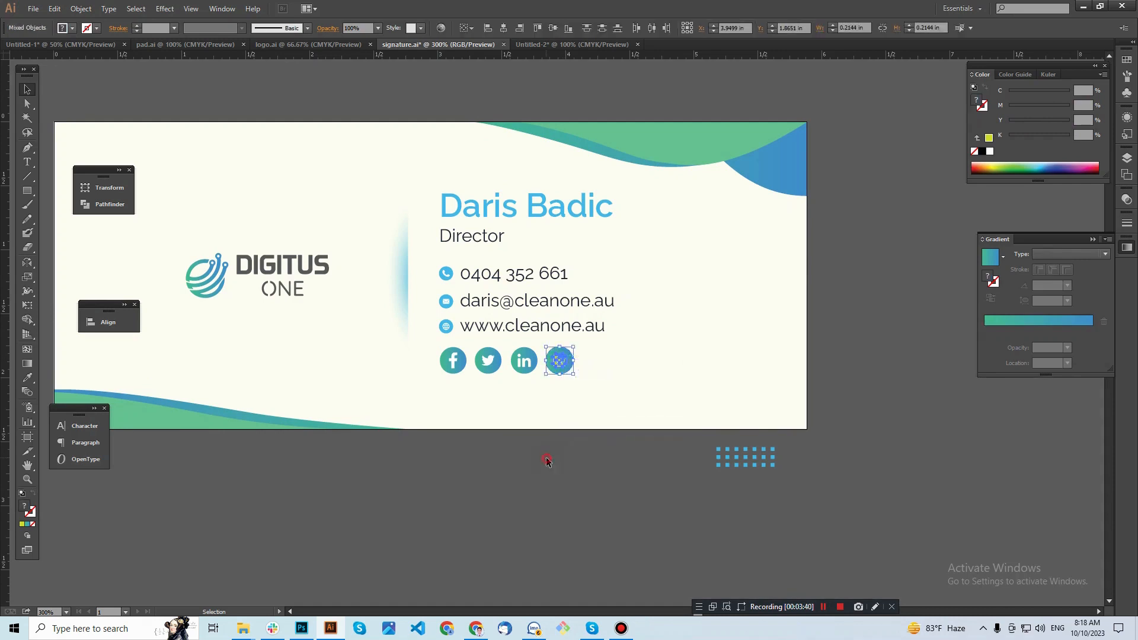
left_click(546, 459)
left_click_drag(561, 362, 563, 364)
left_click(535, 474)
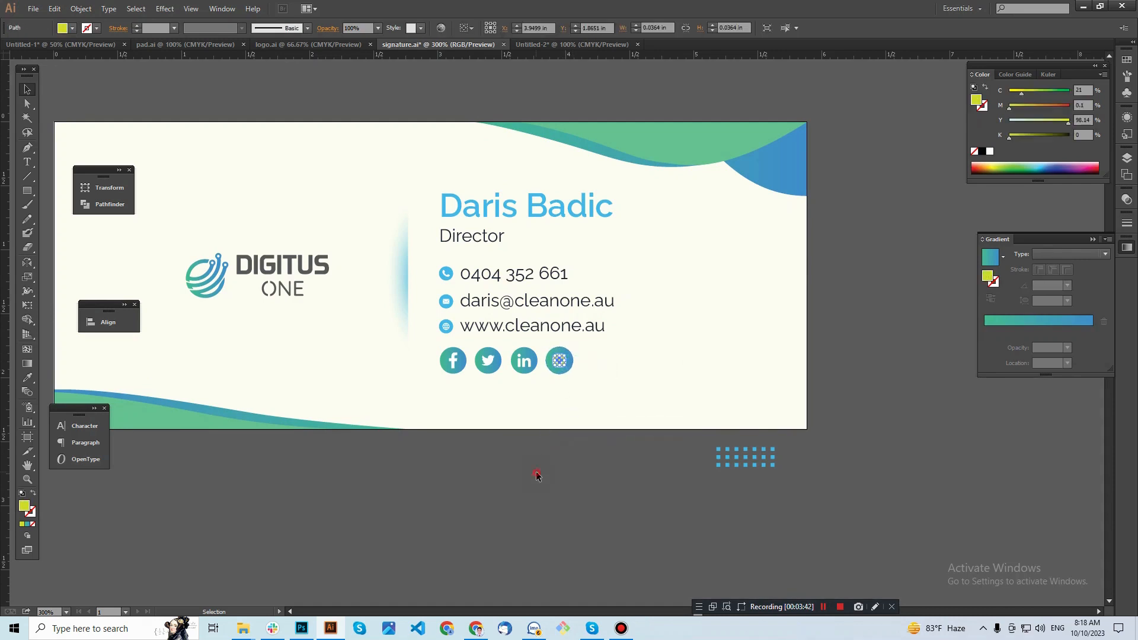
- Fill the Instagram icon's inner camera body and lens circle with black (K 100)
key("ctrl+space")
left_click_drag(517, 325, 558, 364)
left_click(515, 285)
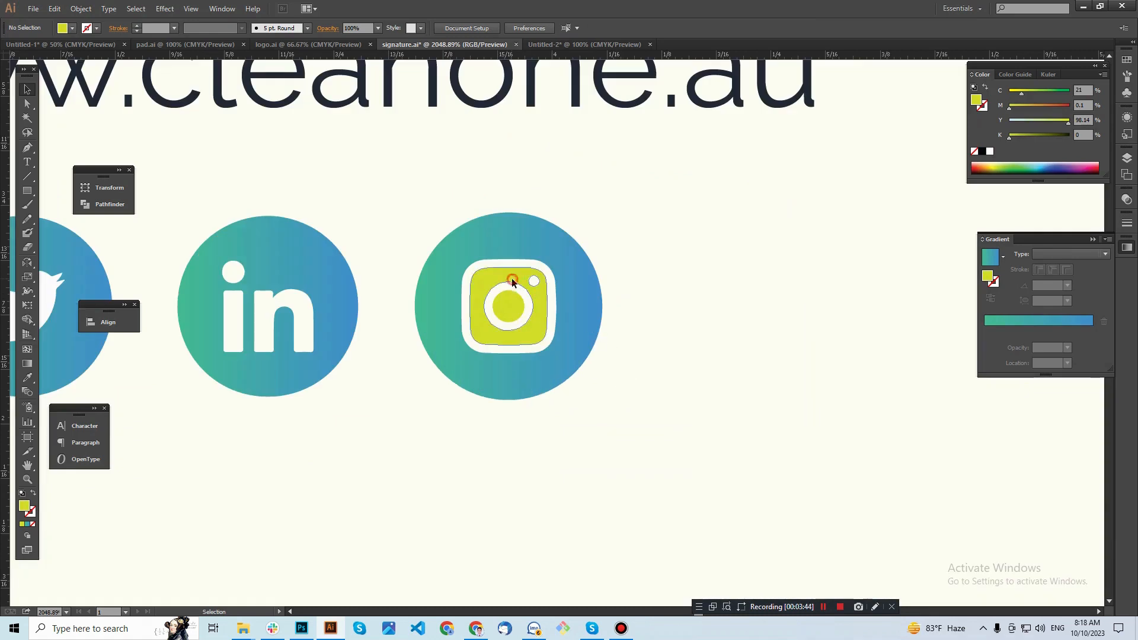
left_click_drag(513, 281, 522, 328)
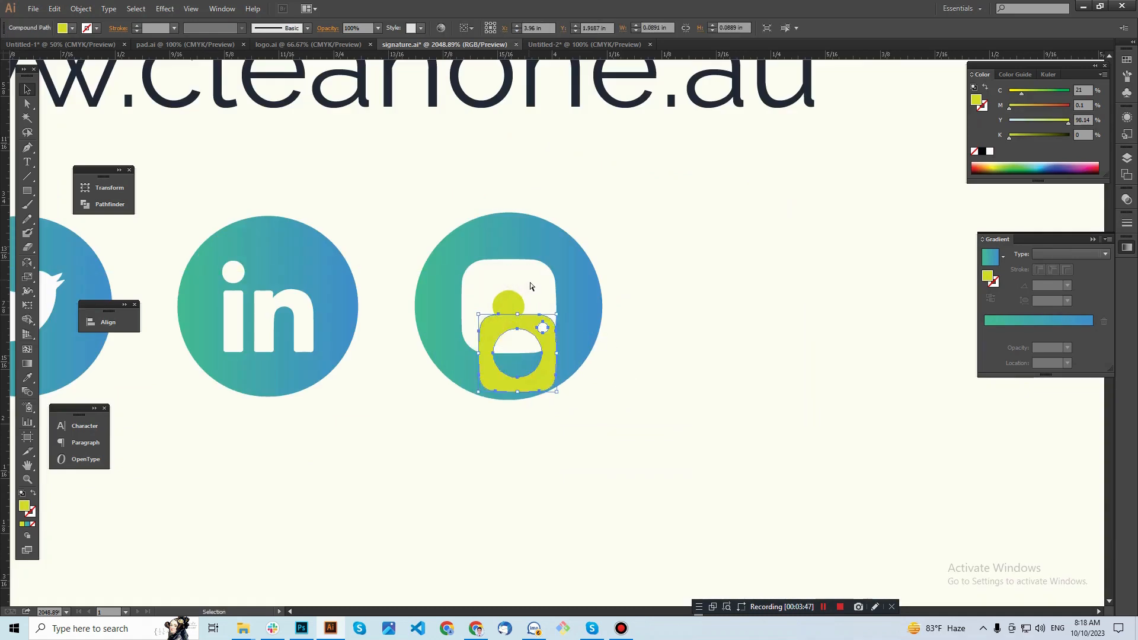
key("ctrl+z")
left_click(506, 305, "shift")
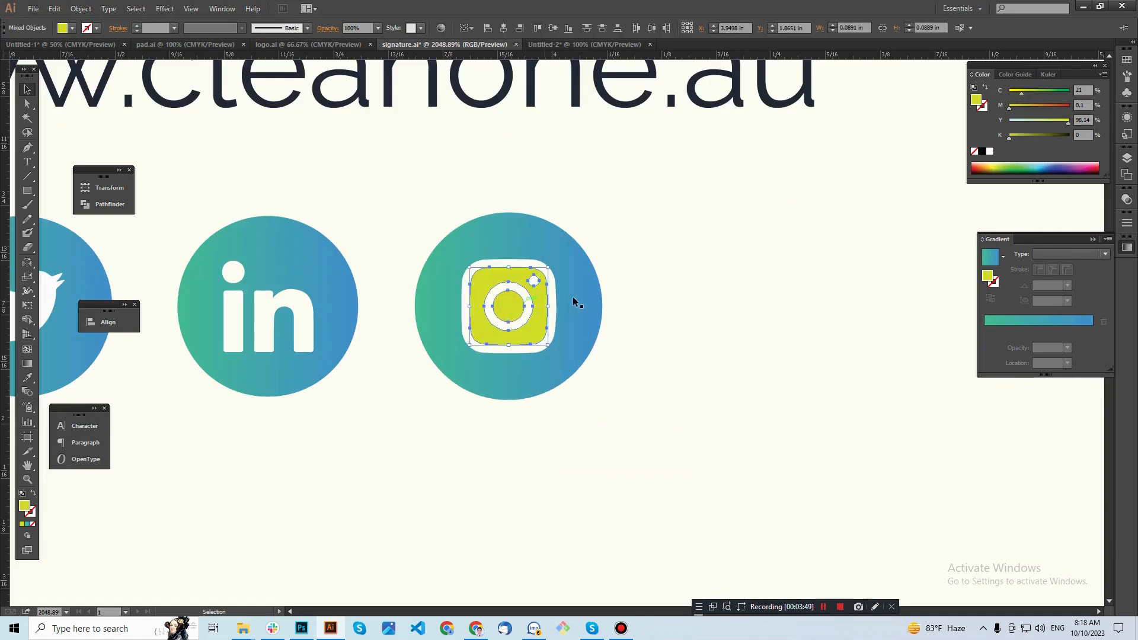
left_click(984, 151)
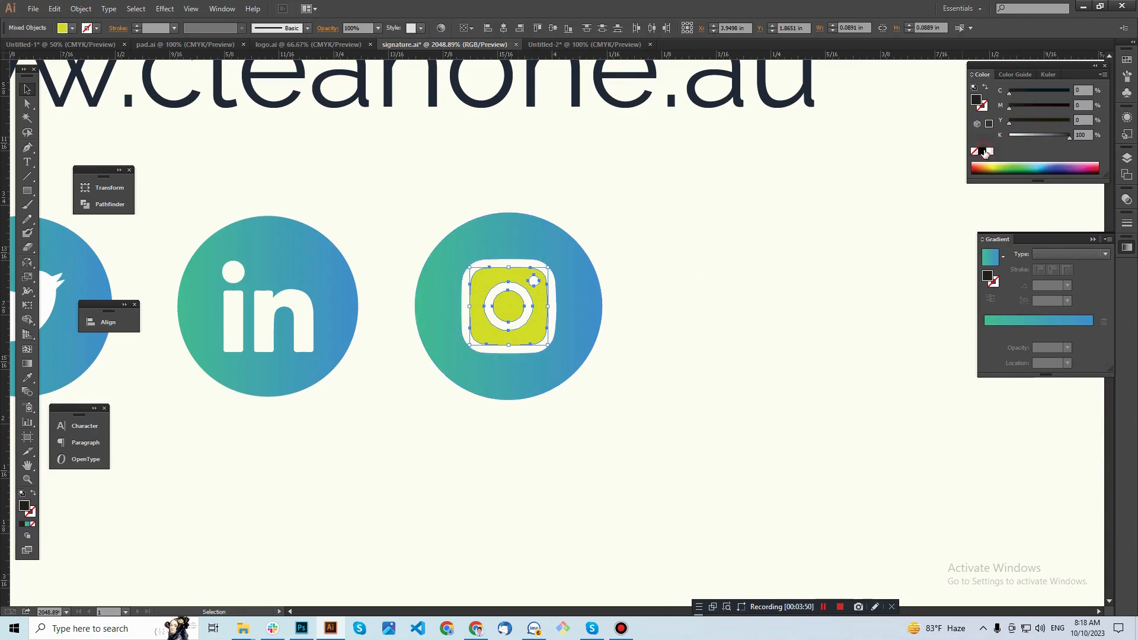
left_click(579, 467)
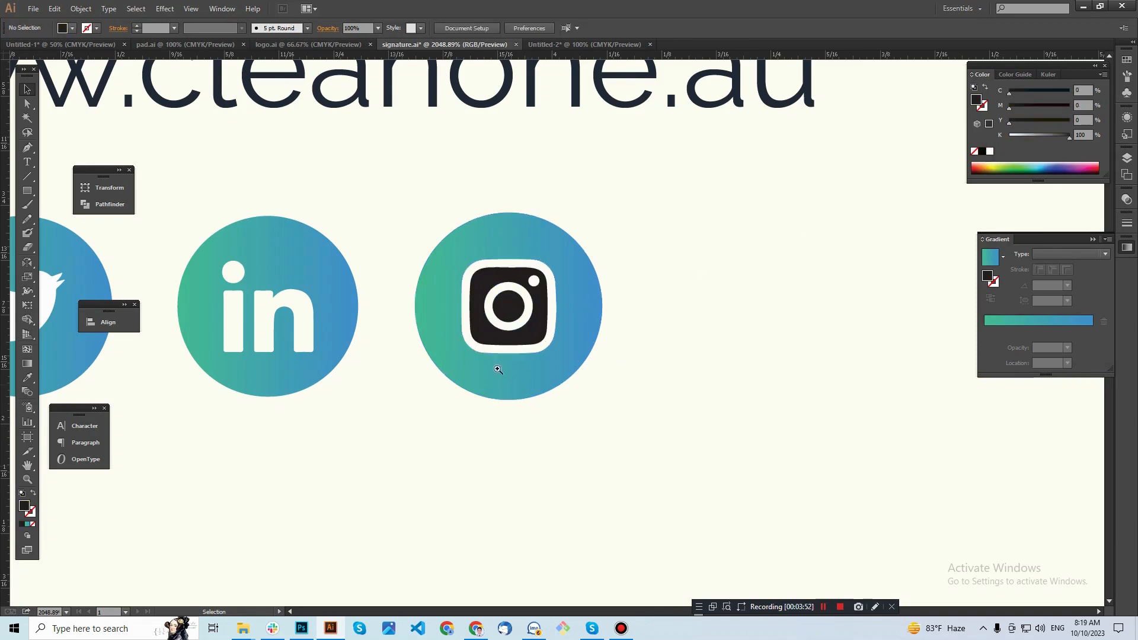
- Try moving the Instagram icon's black camera body sideways out of its gradient circle
left_click(493, 355, "ctrl+alt")
left_click(493, 356, "ctrl+alt")
left_click(633, 353, "ctrl+alt")
left_click(636, 357, "ctrl+alt")
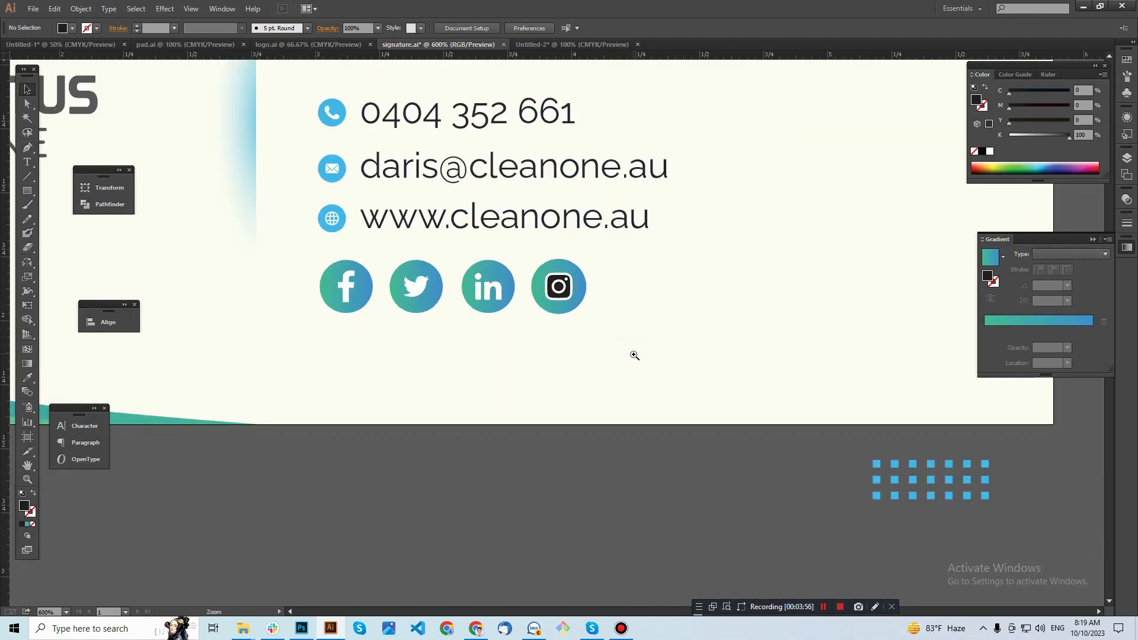
left_click(556, 314, "ctrl")
left_click(557, 315, "ctrl")
left_click(558, 318, "ctrl")
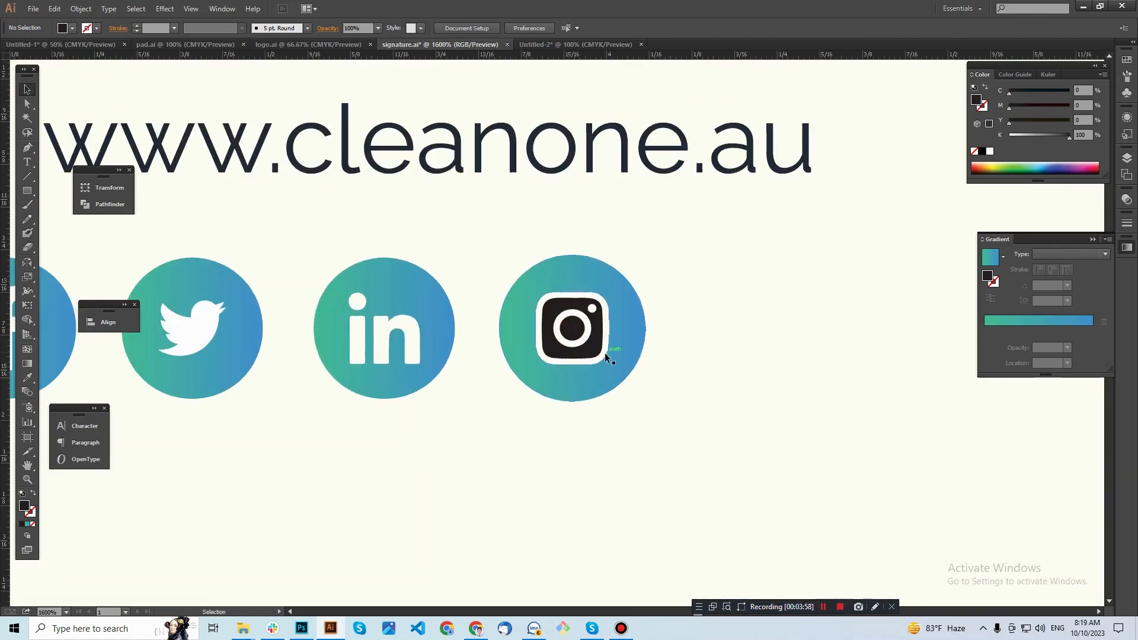
left_click(602, 360)
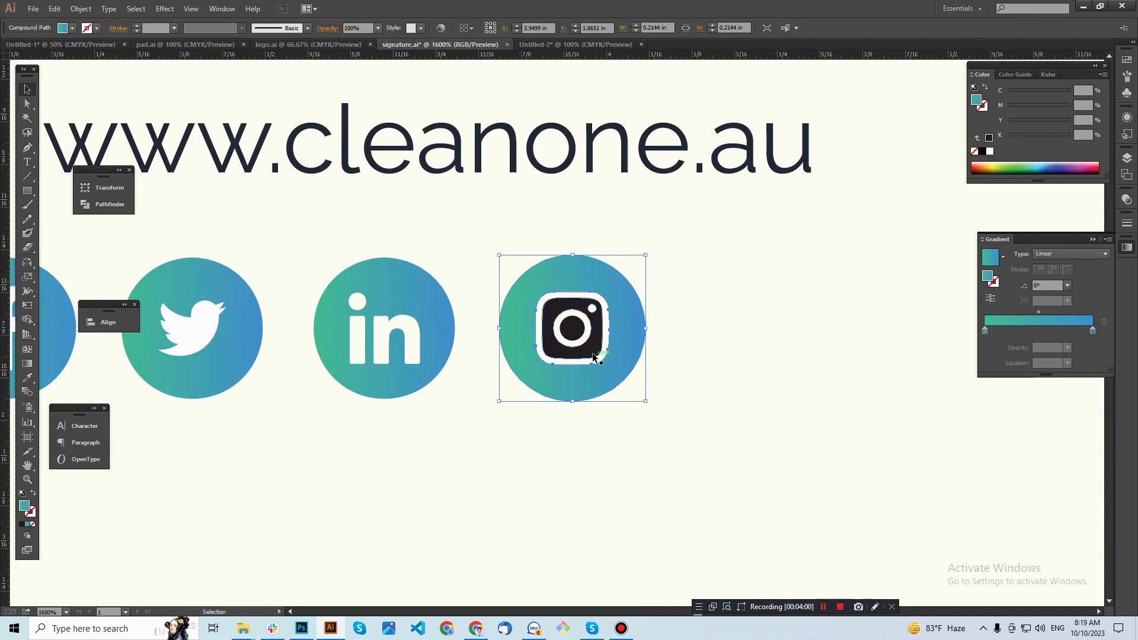
left_click(598, 359)
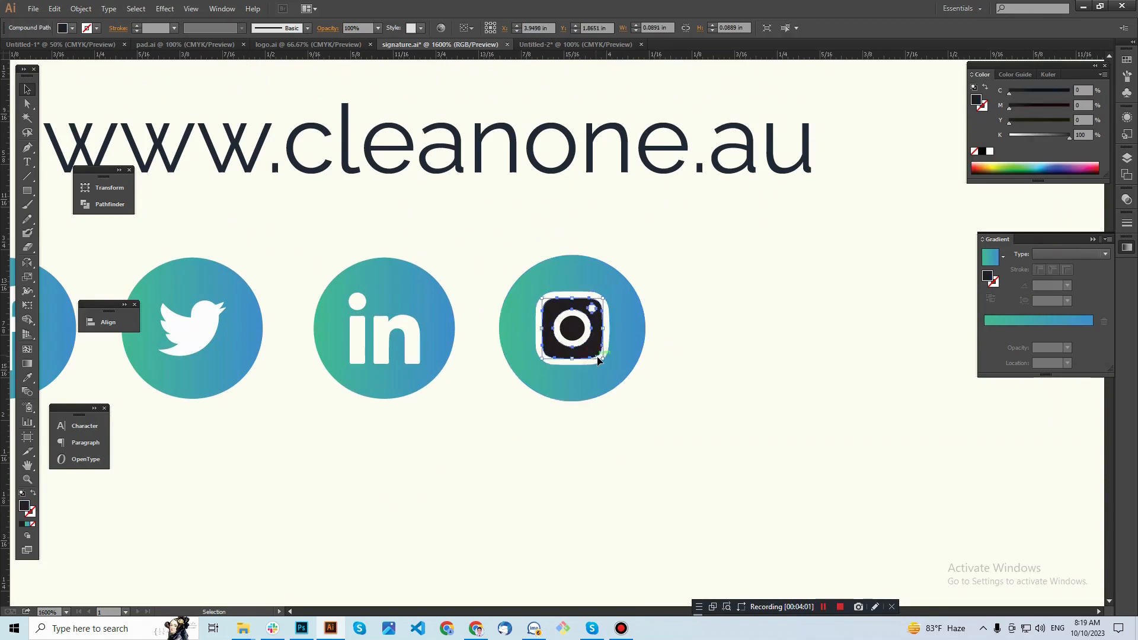
left_click(591, 296)
left_click_drag(590, 298, 688, 302)
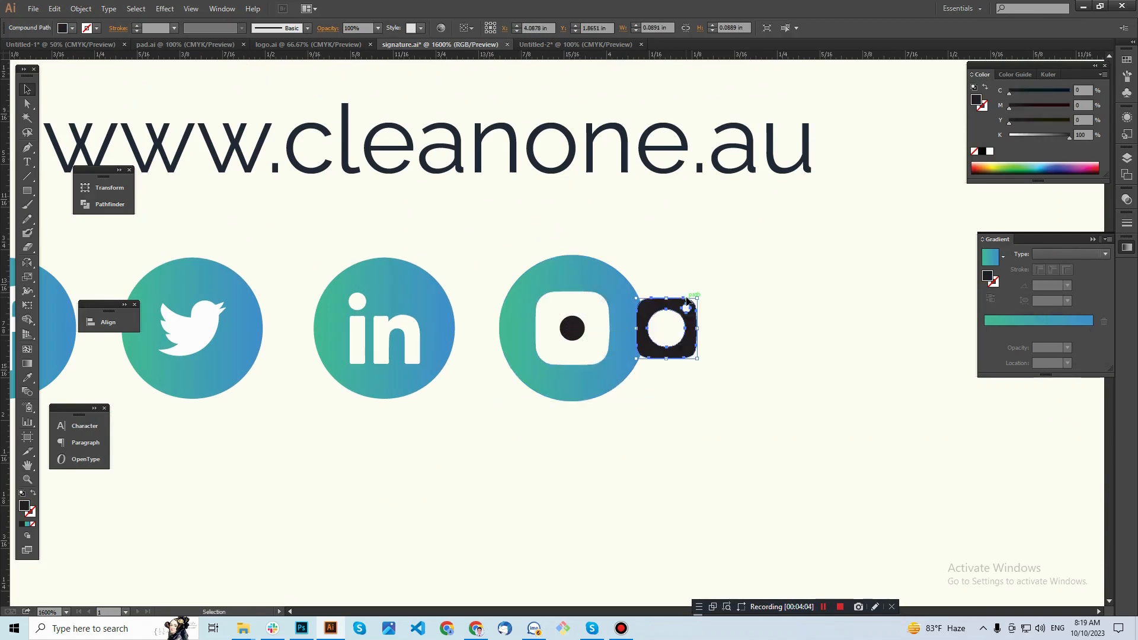
- Deselect the artwork and undo the camera body's move out of the Instagram circle
key("ctrl+shift+a")
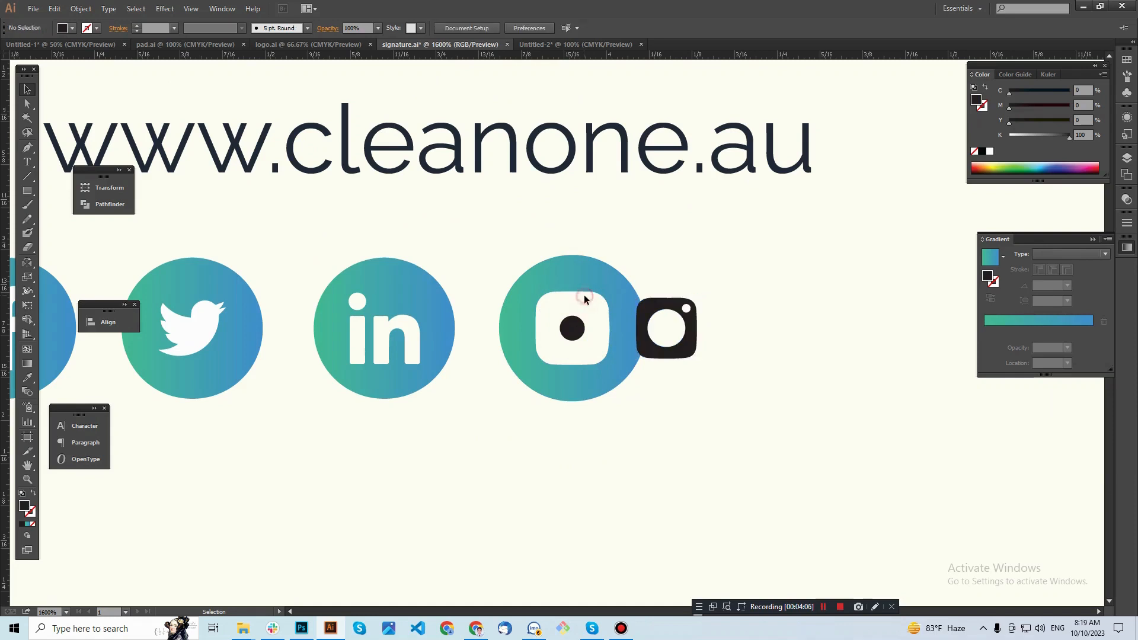
key("a")
key("ctrl+z")
key("ctrl+z")
key("v")
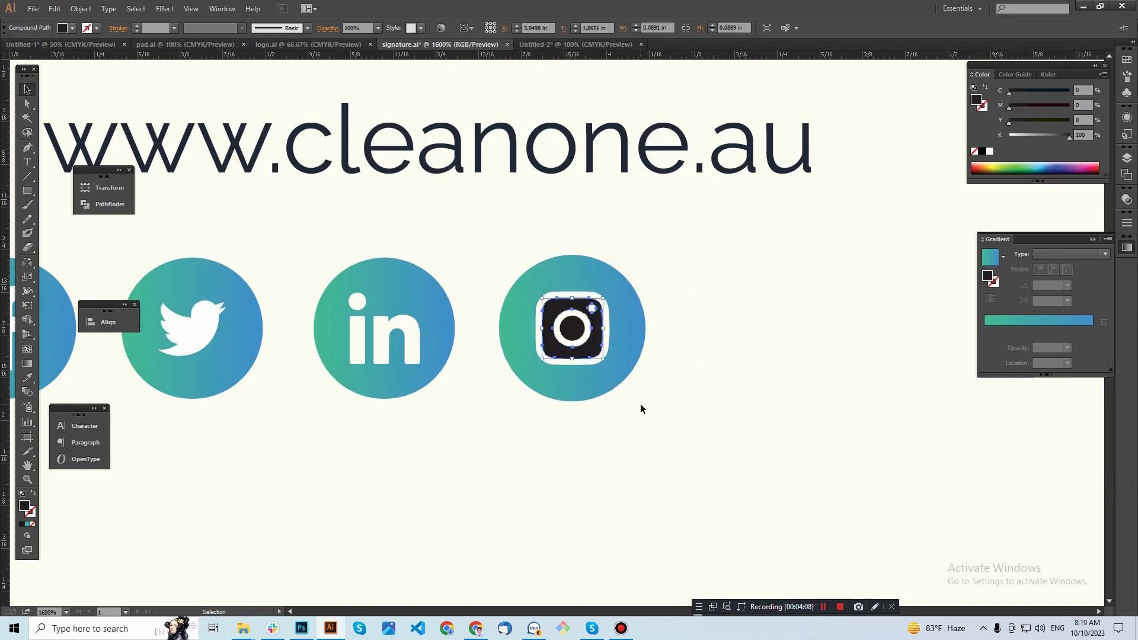
key("a")
key("ctrl+z")
key("ctrl+z")
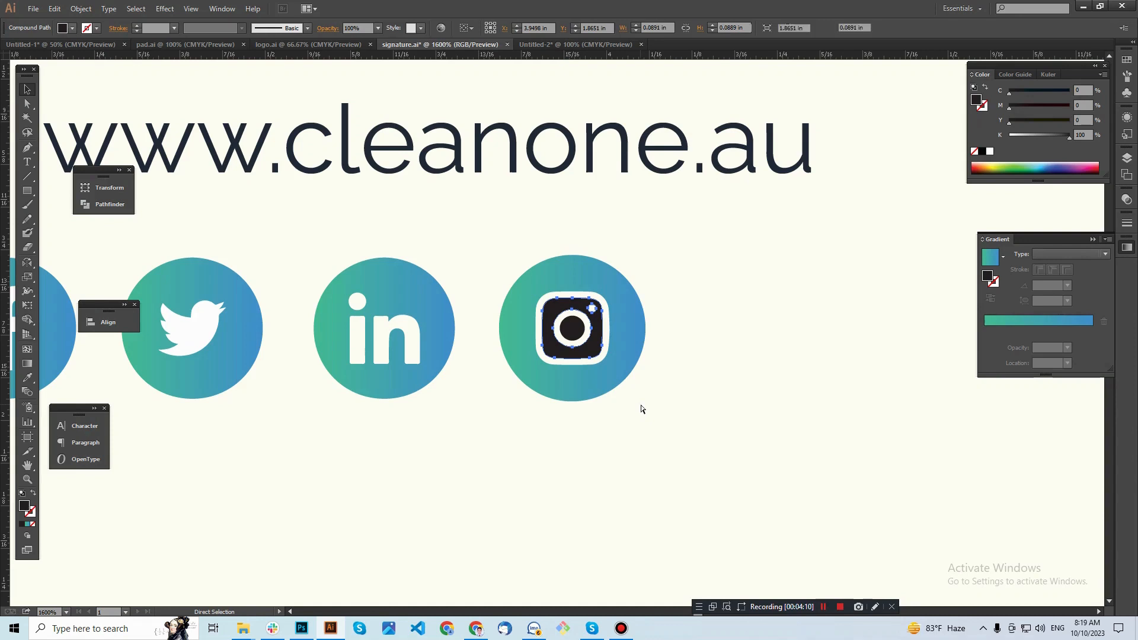
key("ctrl+shift+z")
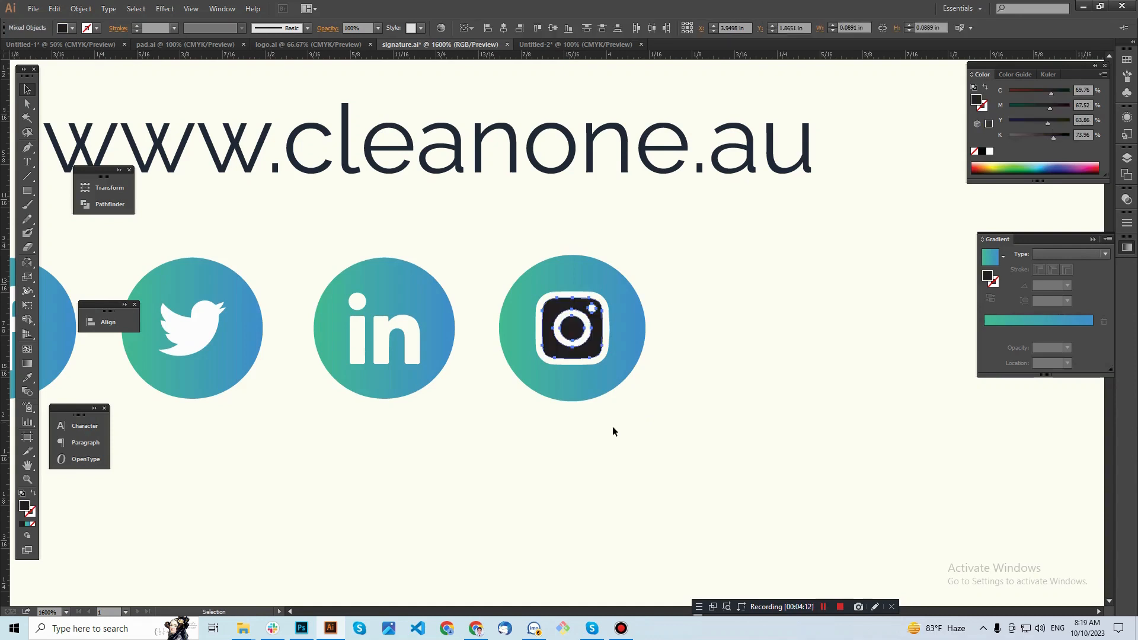
- Change the fill of the Instagram icon's camera body and lens circle to white
left_click(613, 426)
left_click(518, 386, "ctrl+alt")
left_click(518, 386, "ctrl+alt")
left_click(519, 384, "ctrl+alt")
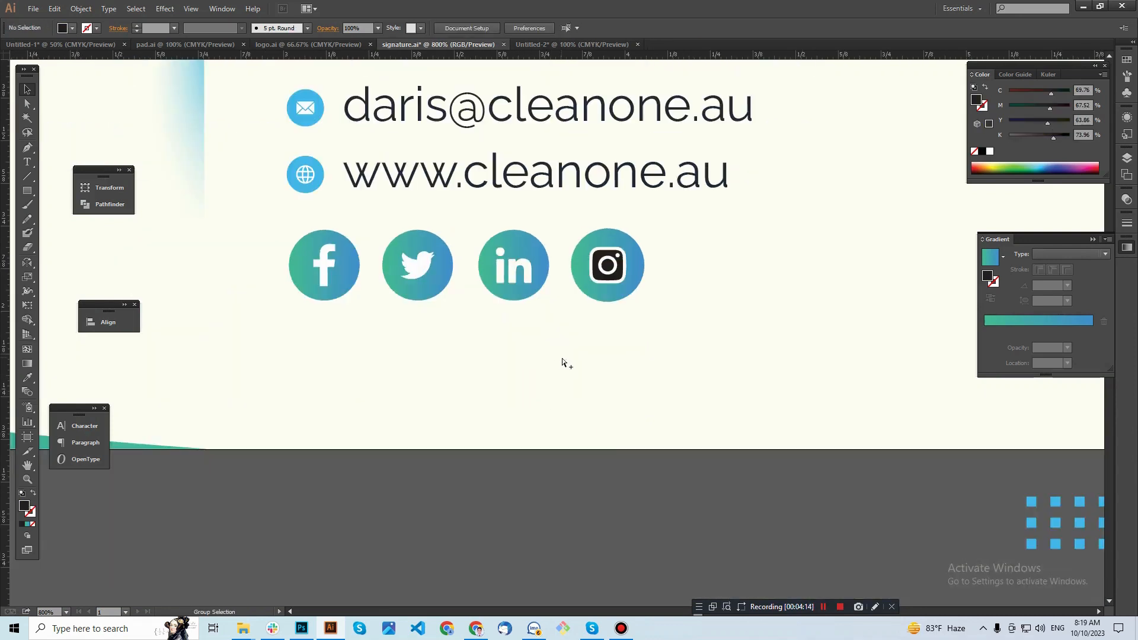
left_click(591, 318, "ctrl")
left_click(591, 319, "ctrl")
scroll(584, 314, "up", 3)
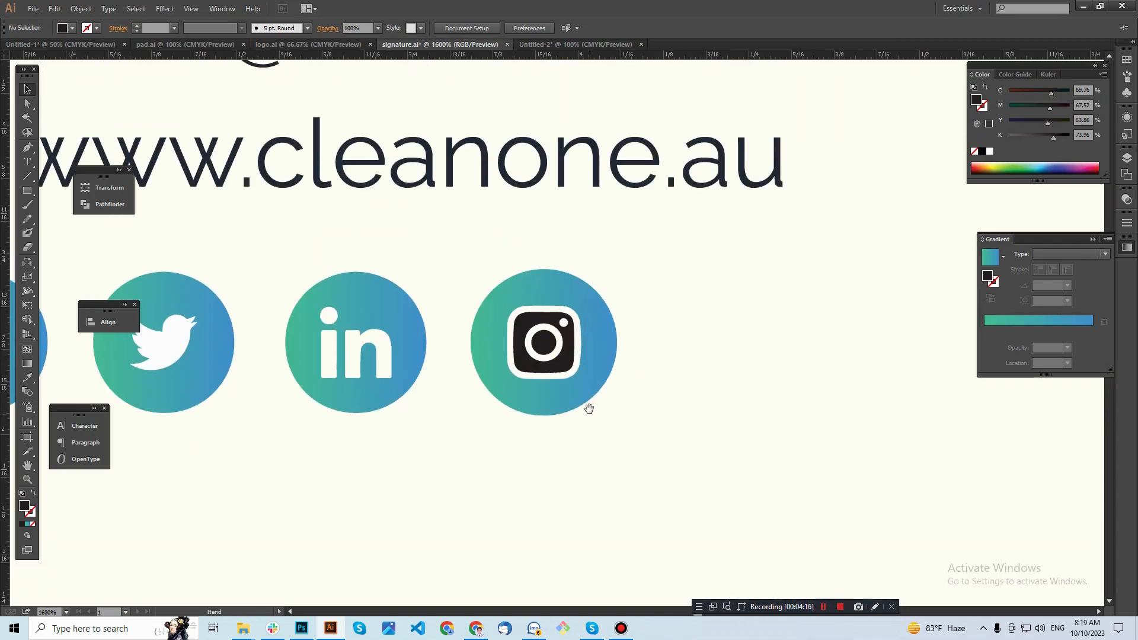
left_click(542, 318)
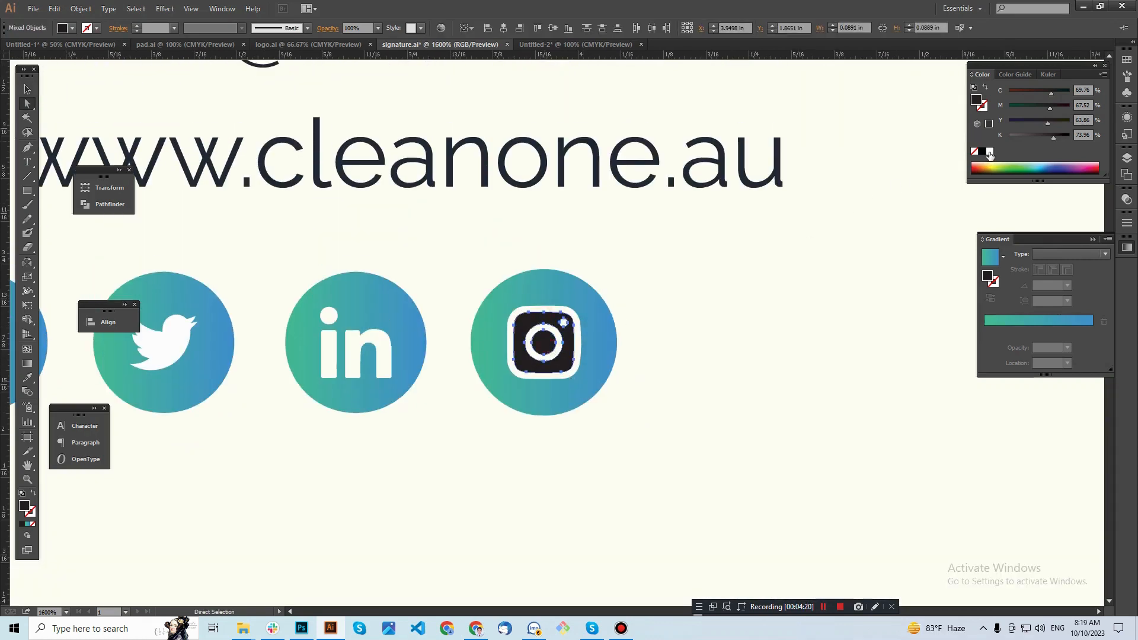
left_click(990, 152)
left_click(717, 310)
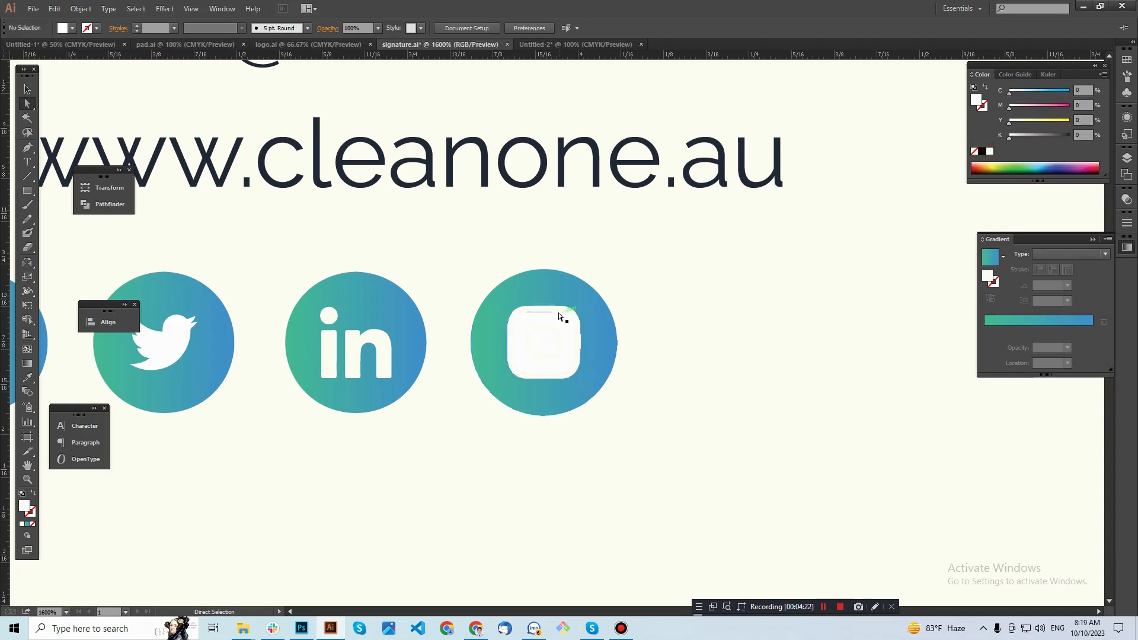
- Examine the Instagram icon's camera body, lens and circle up close by selecting its separate paths
left_click(572, 314)
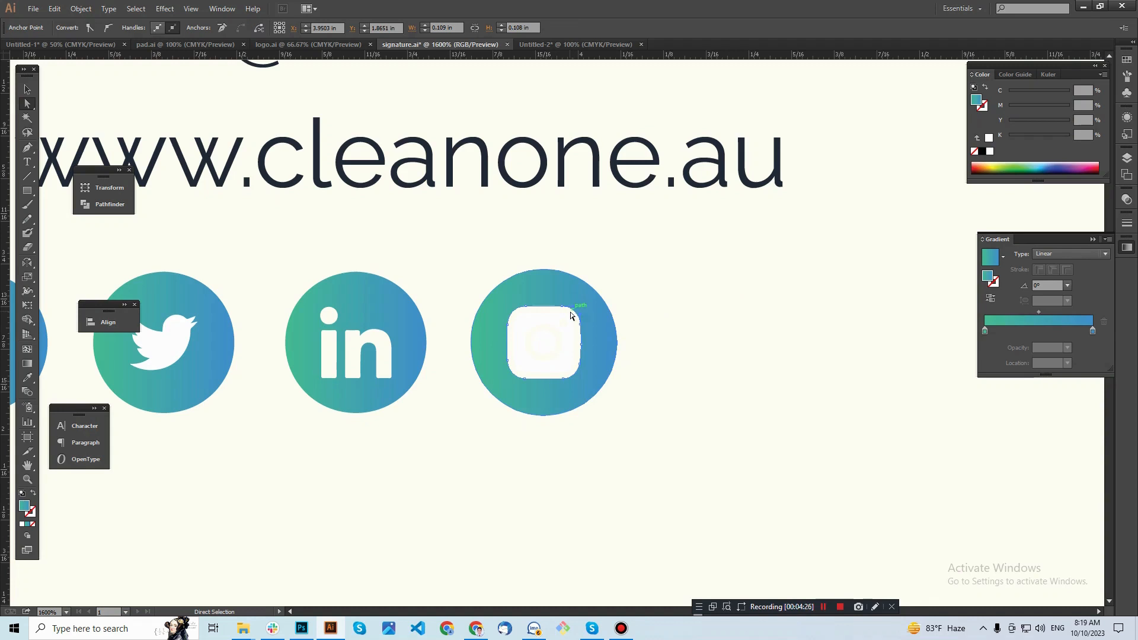
left_click(691, 367)
left_click_drag(481, 274, 641, 446)
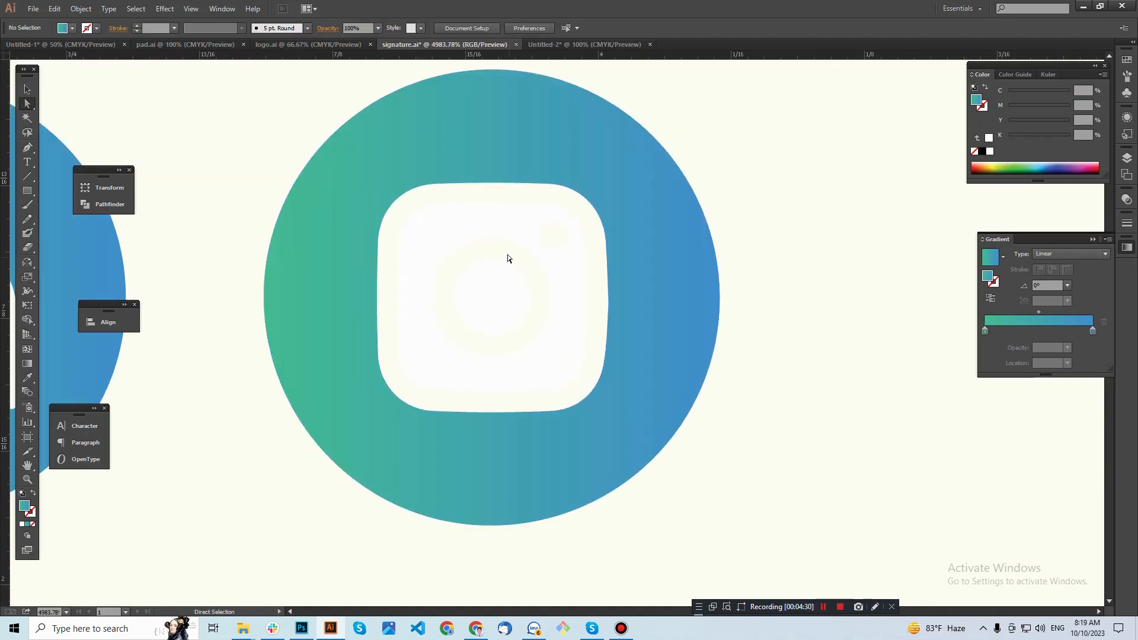
left_click_drag(481, 194, 530, 213)
left_click(752, 216)
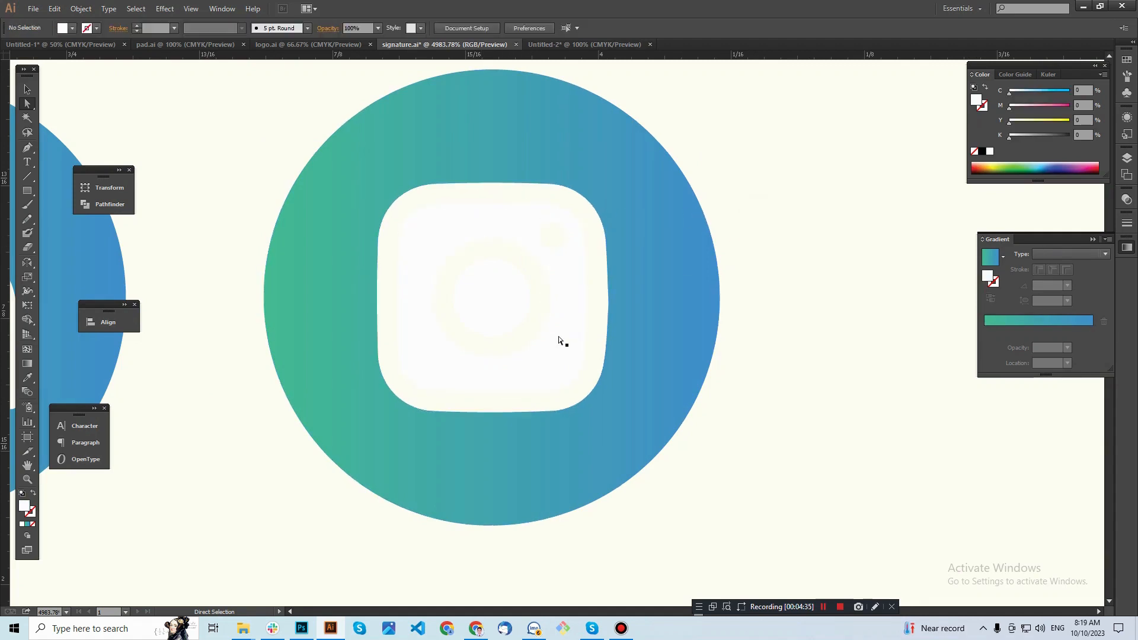
key("ctrl+space")
key("v")
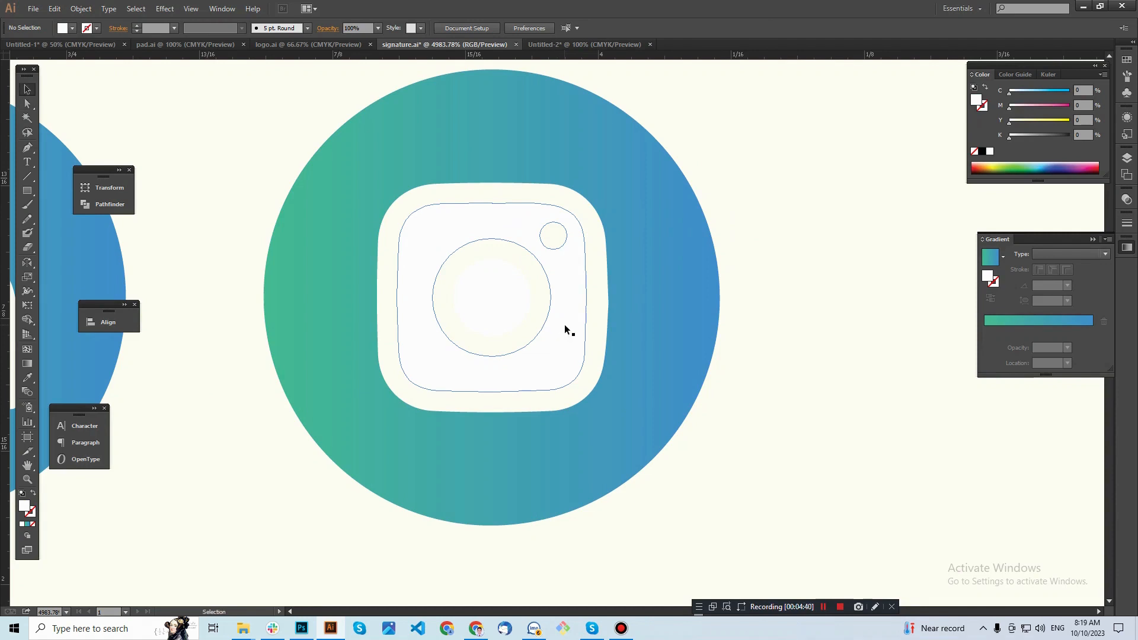
left_click(564, 325)
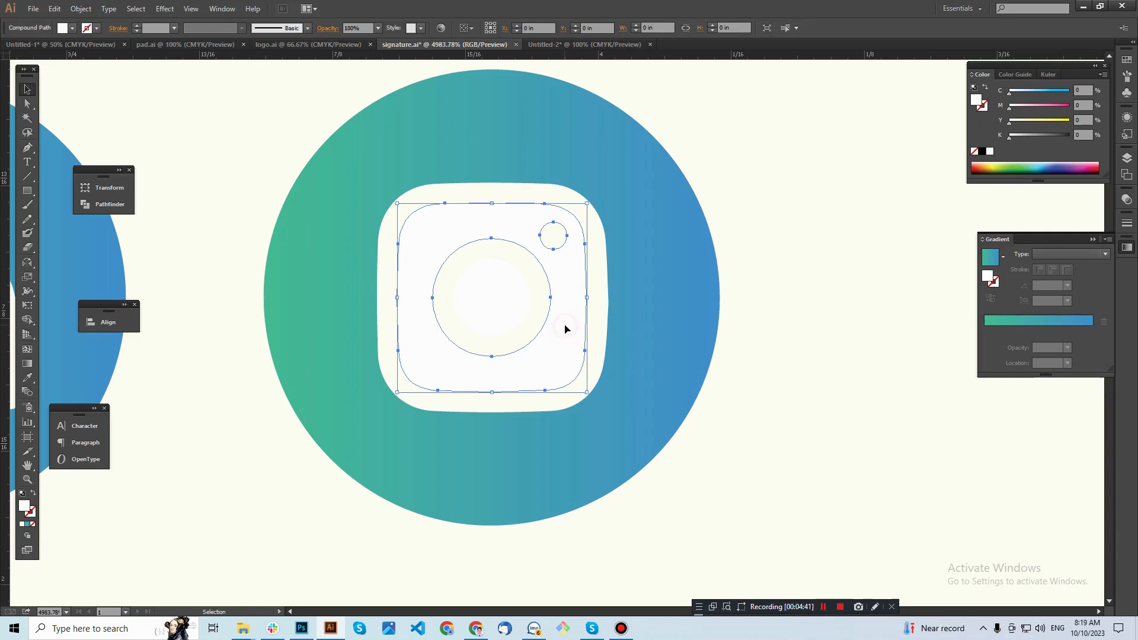
left_click(748, 325)
left_click(492, 296)
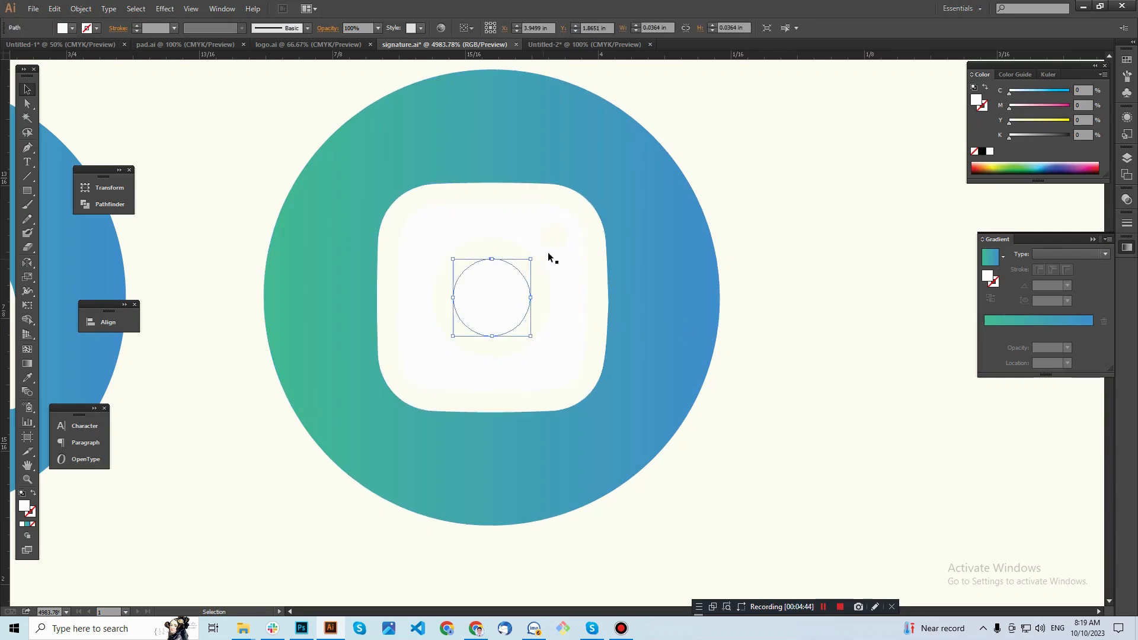
left_click(560, 268, "shift")
left_click(769, 269)
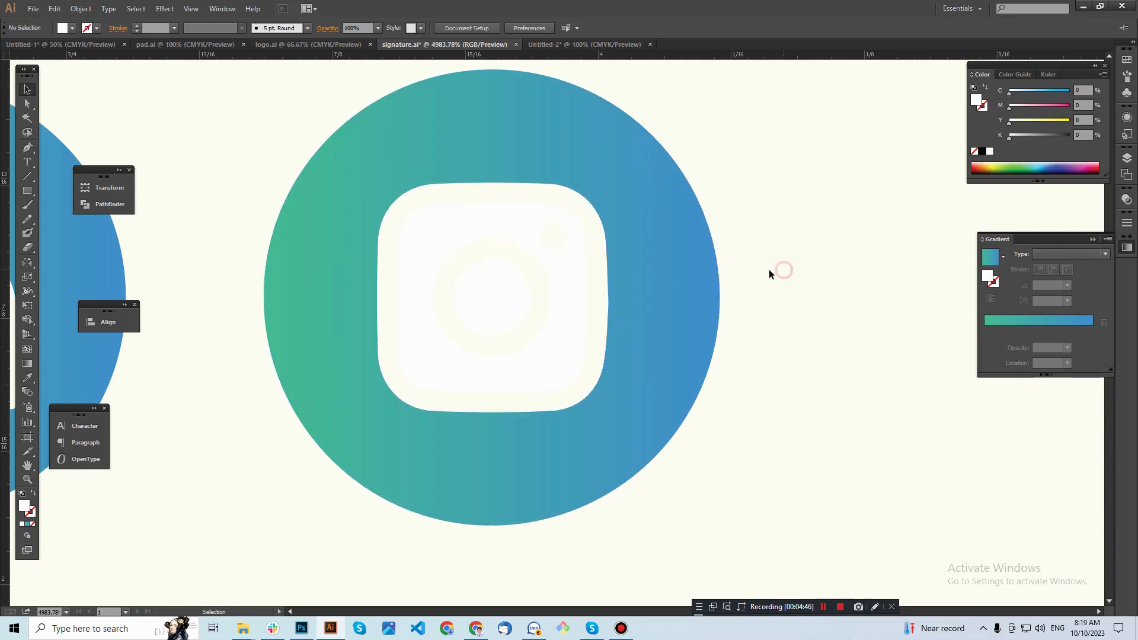
- Fill the signature's cream background rectangle with white
left_click(570, 322, "ctrl+alt")
left_click(570, 322, "ctrl+alt")
left_click(570, 322, "ctrl+alt")
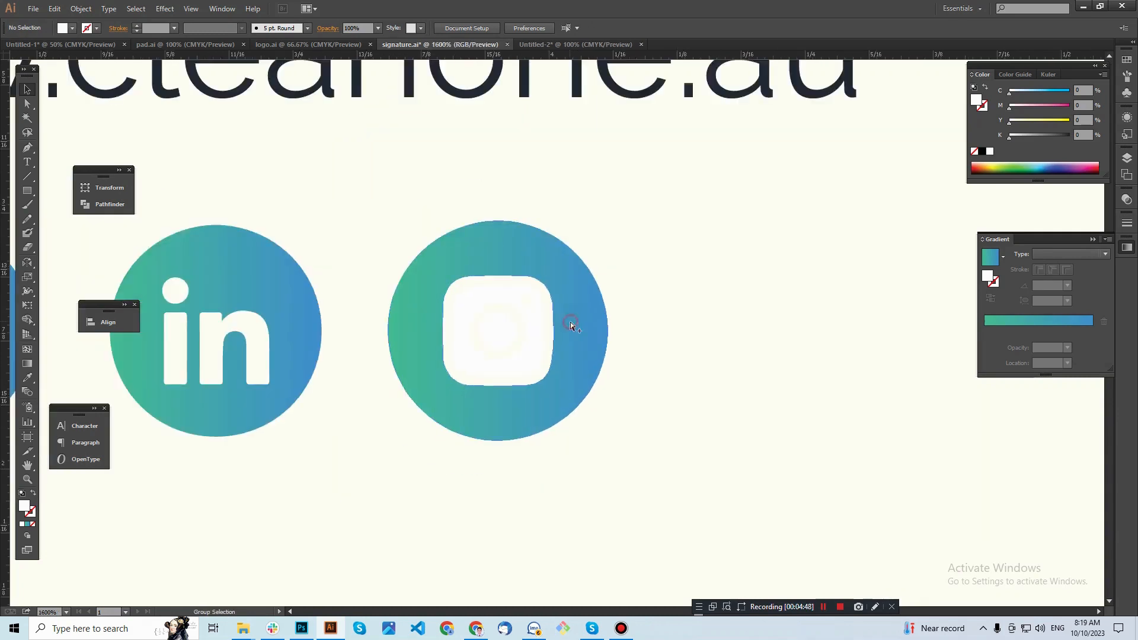
left_click(570, 322, "ctrl+alt")
left_click(569, 322, "ctrl+alt")
left_click(570, 322, "ctrl+alt")
left_click(570, 322, "ctrl+alt")
left_click(570, 332, "ctrl+alt")
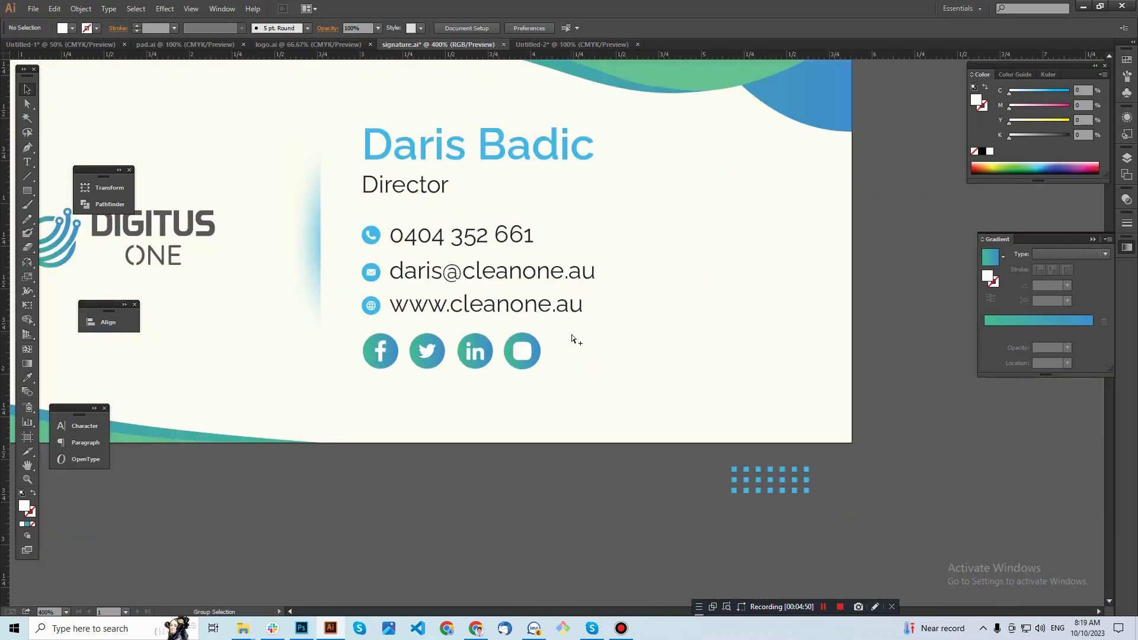
left_click(572, 338)
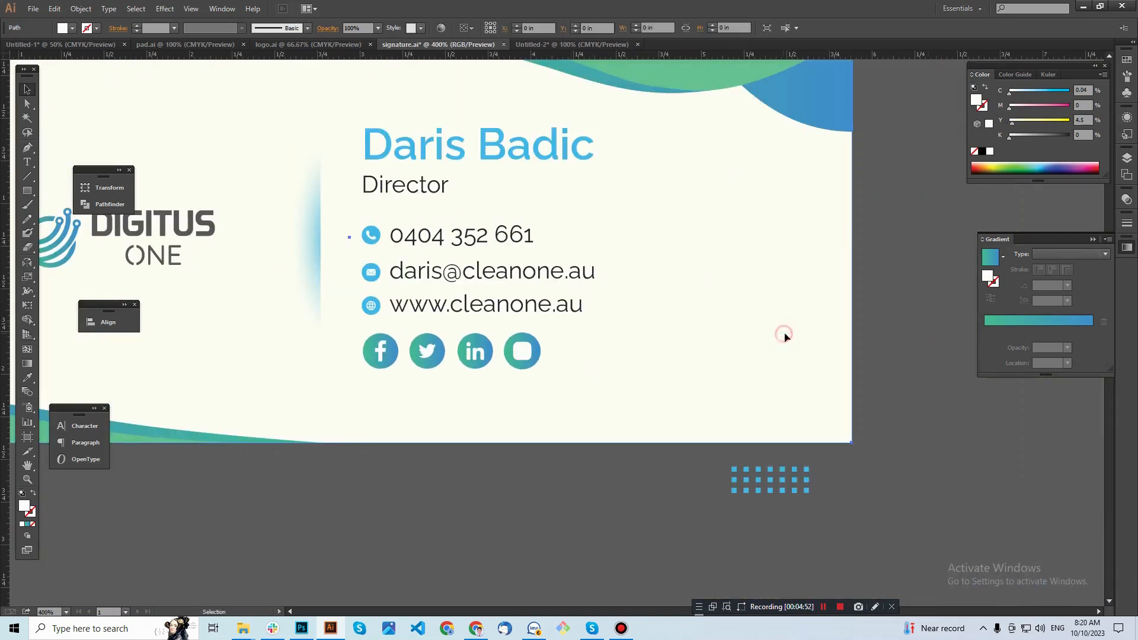
left_click(990, 152)
left_click(904, 271)
- Check the Instagram icon's parts against the white background, then undo the background recolour and the icon's white and black fills
left_click(509, 358, "ctrl")
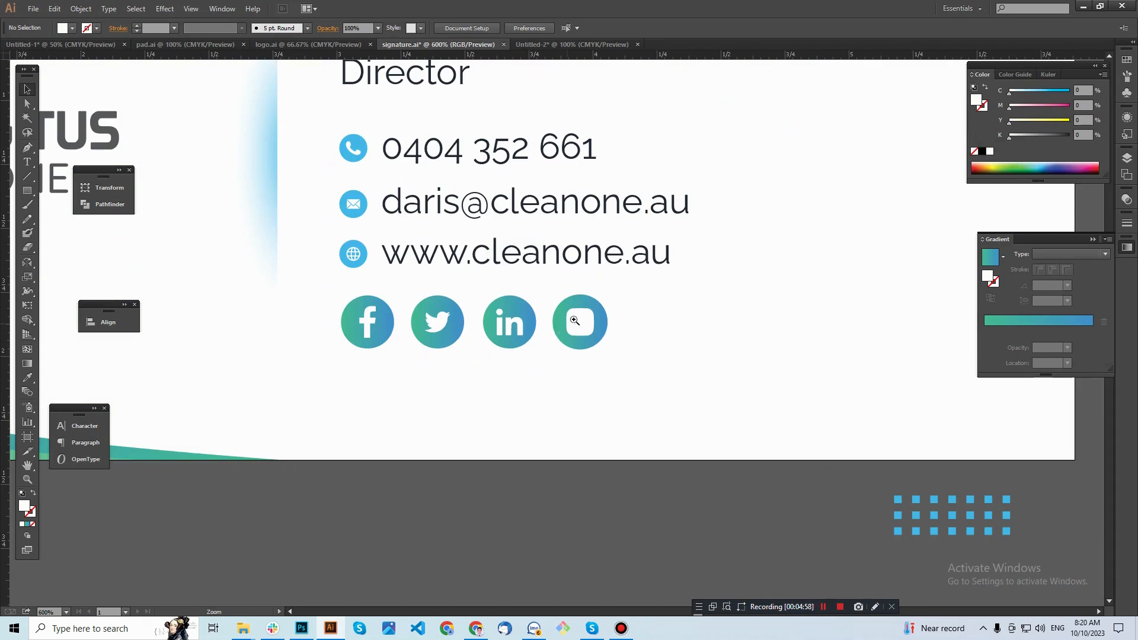
left_click(578, 323, "ctrl")
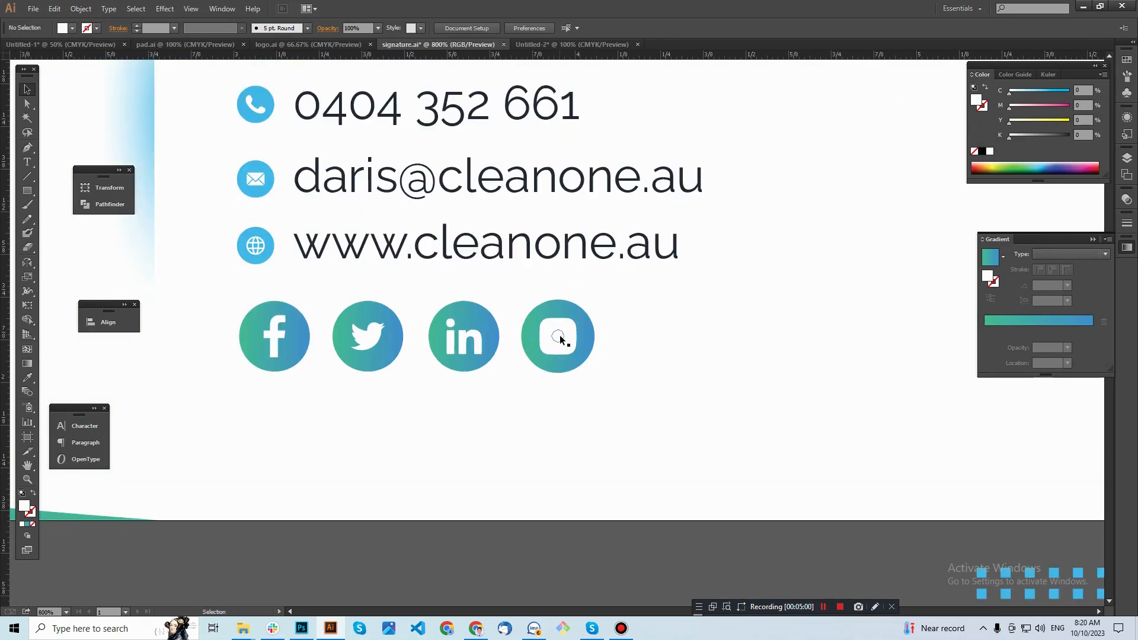
left_click(560, 338, "ctrl")
left_click(557, 328, "ctrl")
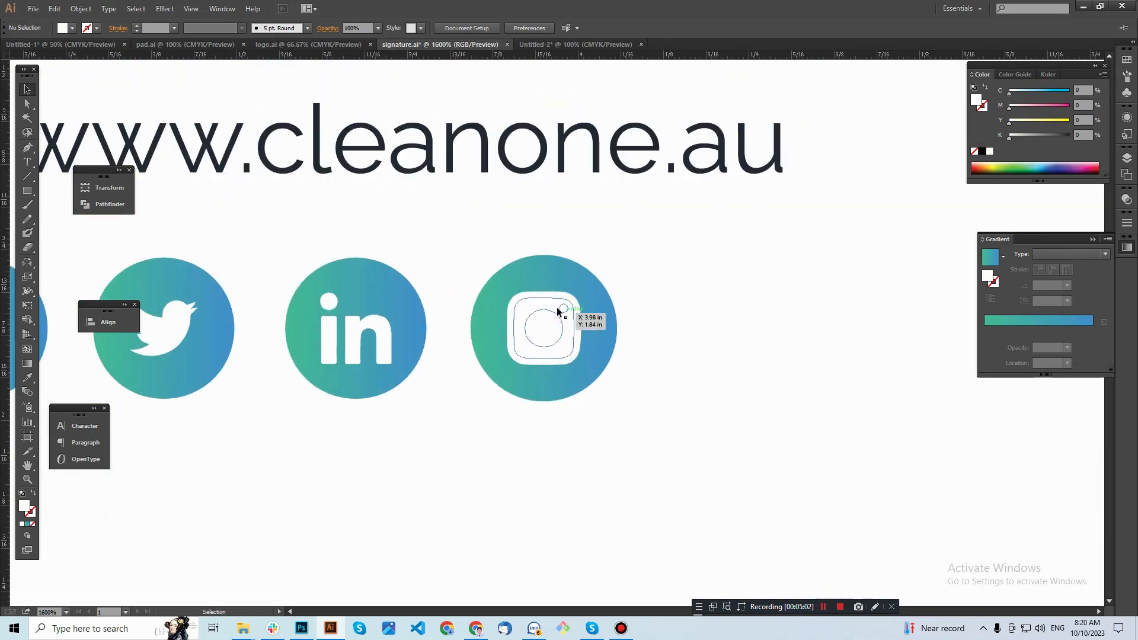
left_click(554, 307)
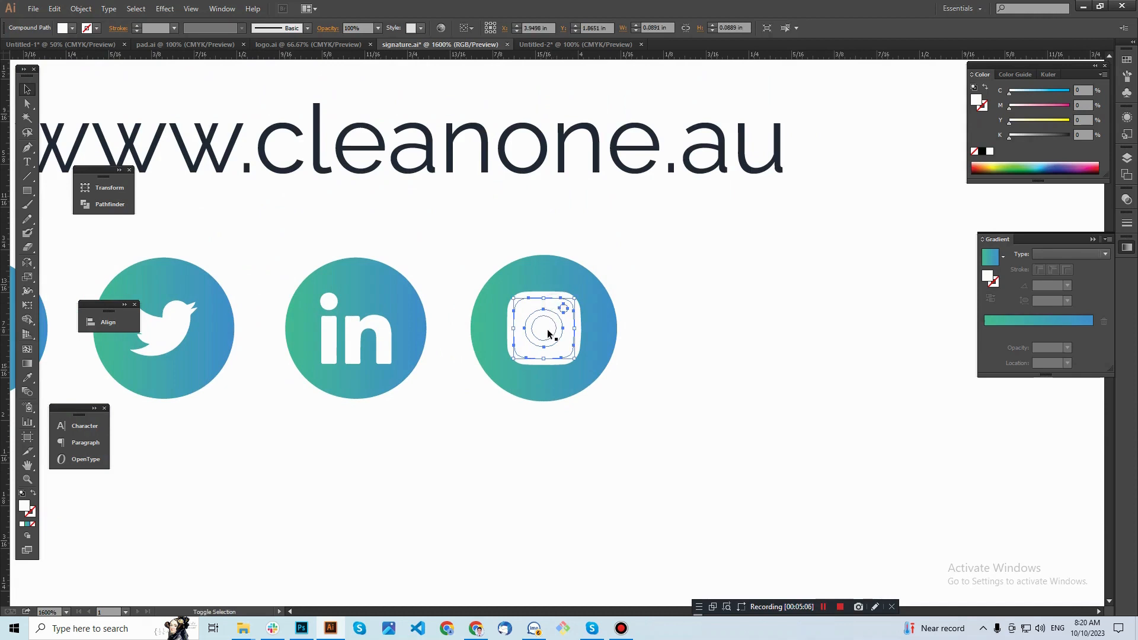
left_click(633, 326)
key("ctrl+z")
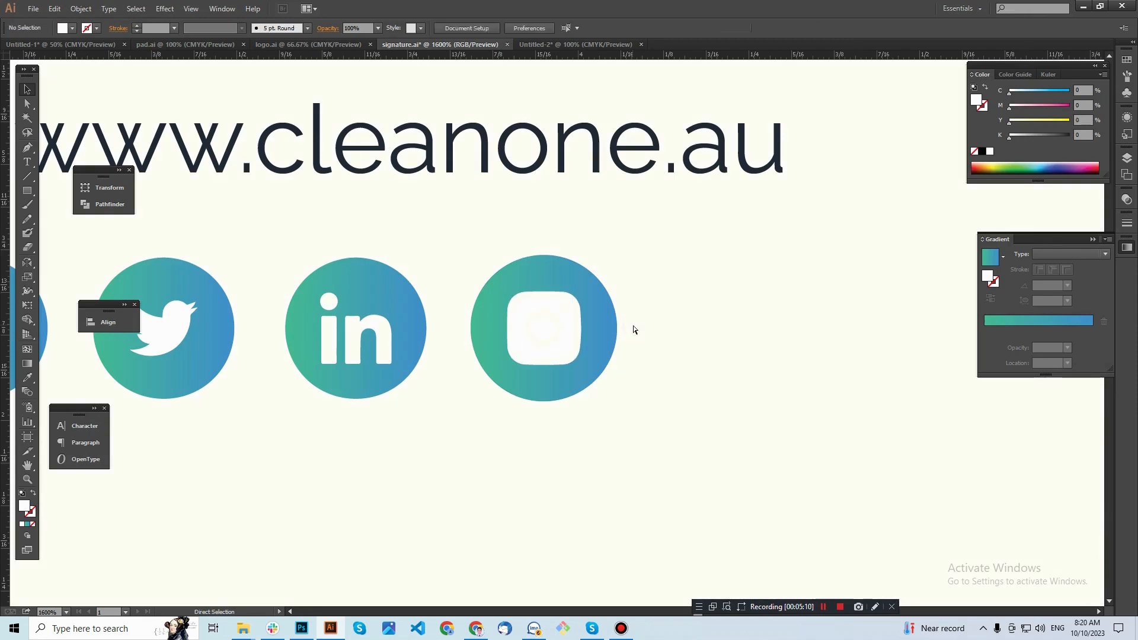
key("ctrl+z")
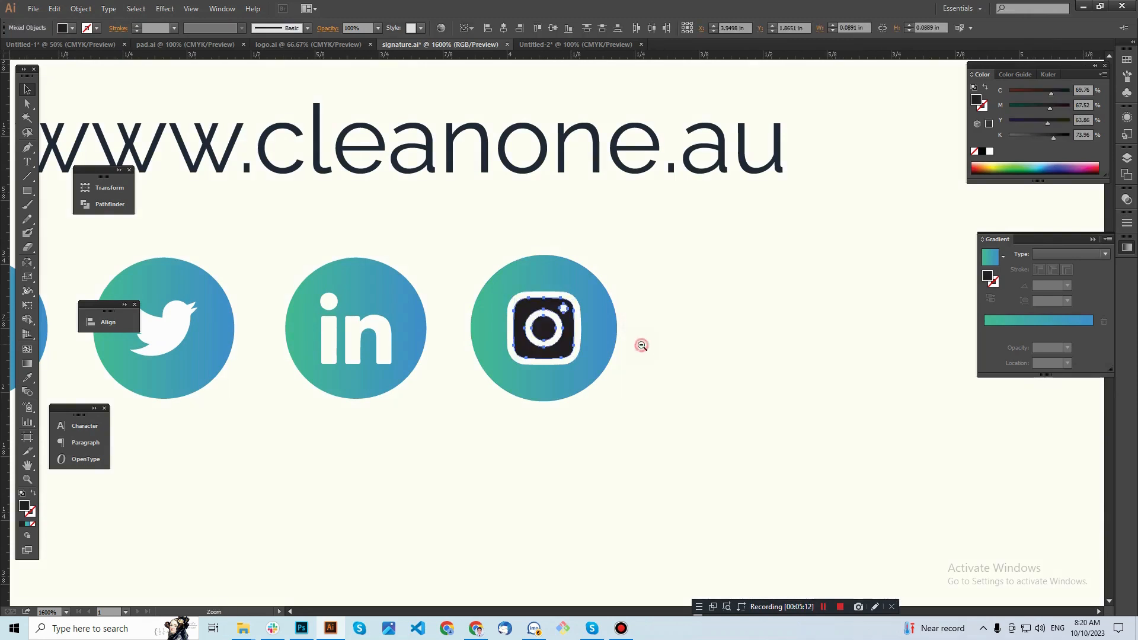
left_click(641, 344, "ctrl+alt")
key("ctrl+z")
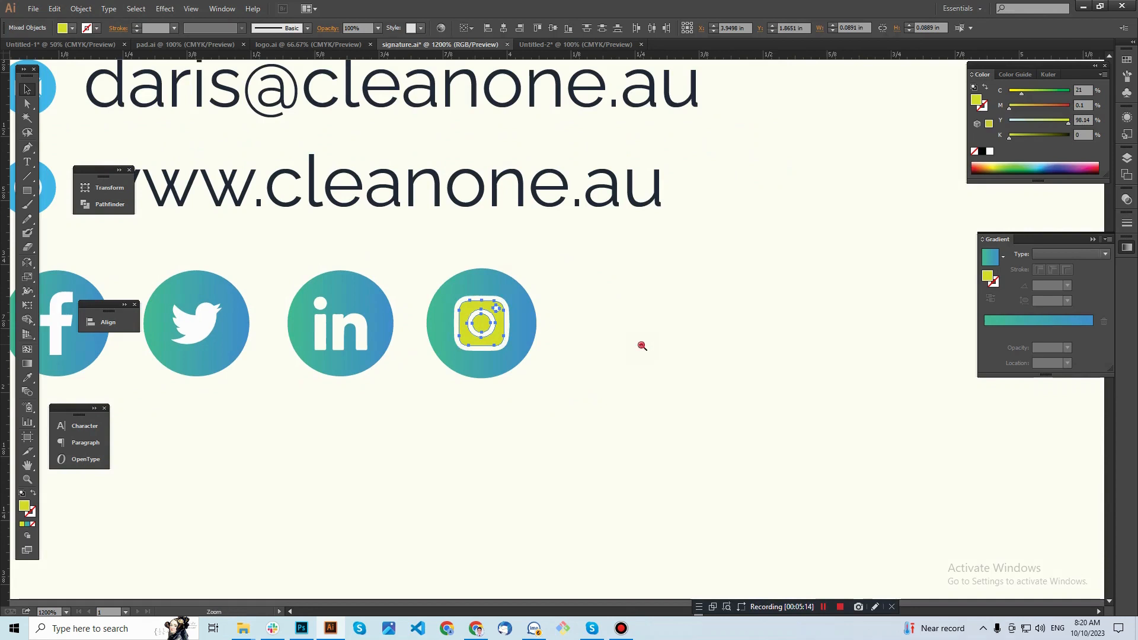
- Recolour the yellow-green parts of the Instagram icon with the teal sampled from the Twitter icon's circle
left_click(642, 346, "ctrl+alt")
left_click(644, 350, "ctrl+alt")
left_click(520, 515)
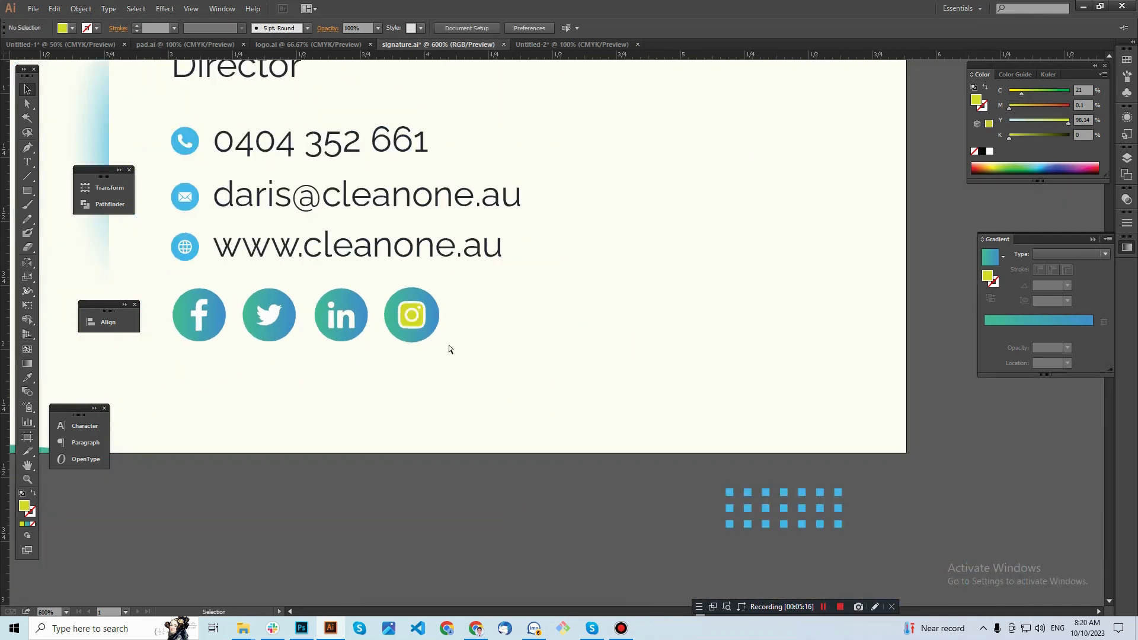
left_click(450, 328, "ctrl")
left_click(493, 327, "ctrl")
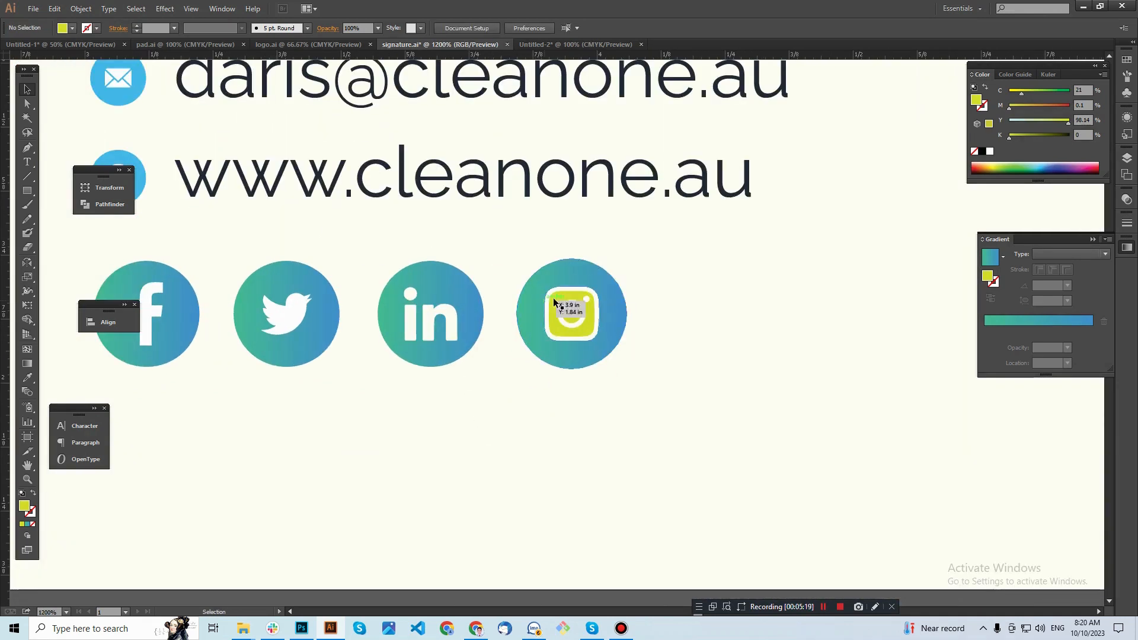
left_click(573, 314)
left_click(576, 316, "shift")
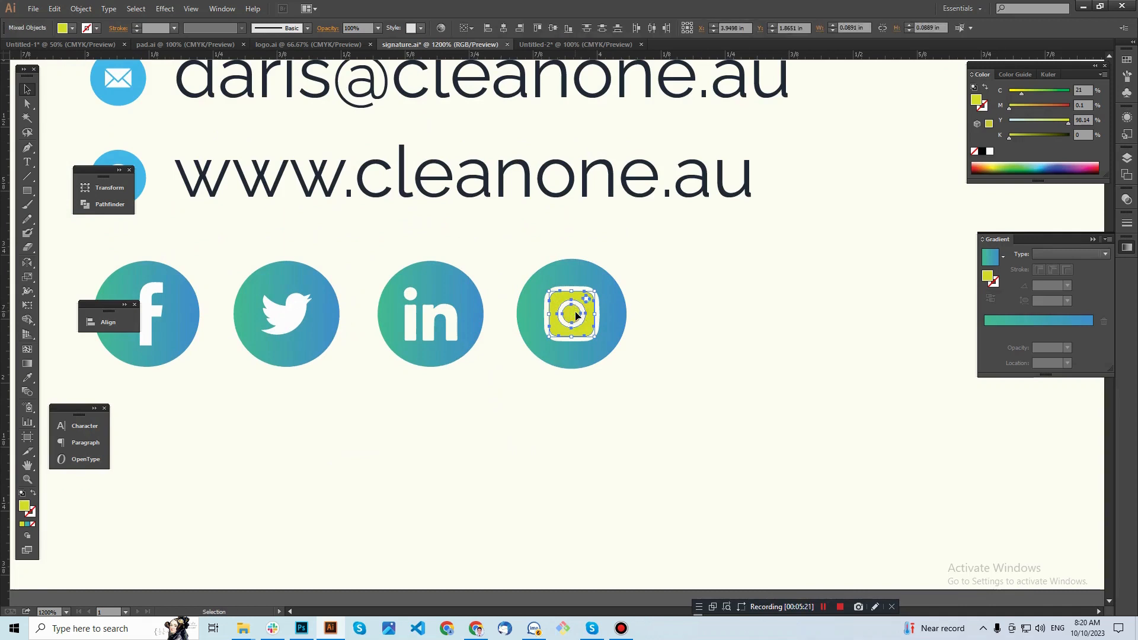
key("i")
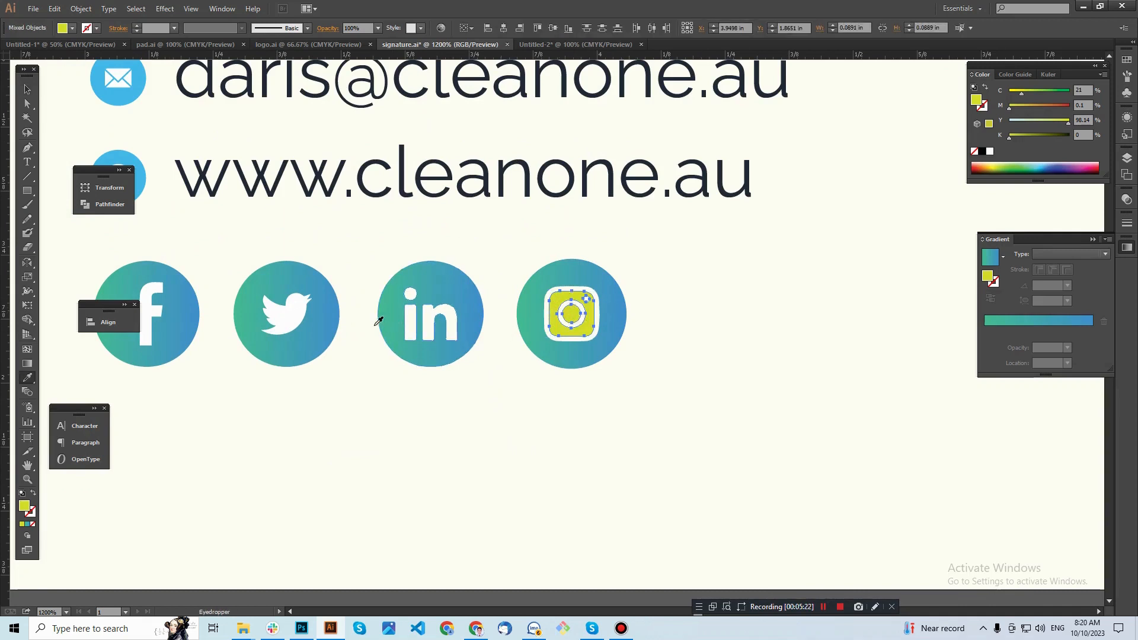
left_click(276, 286)
key("v")
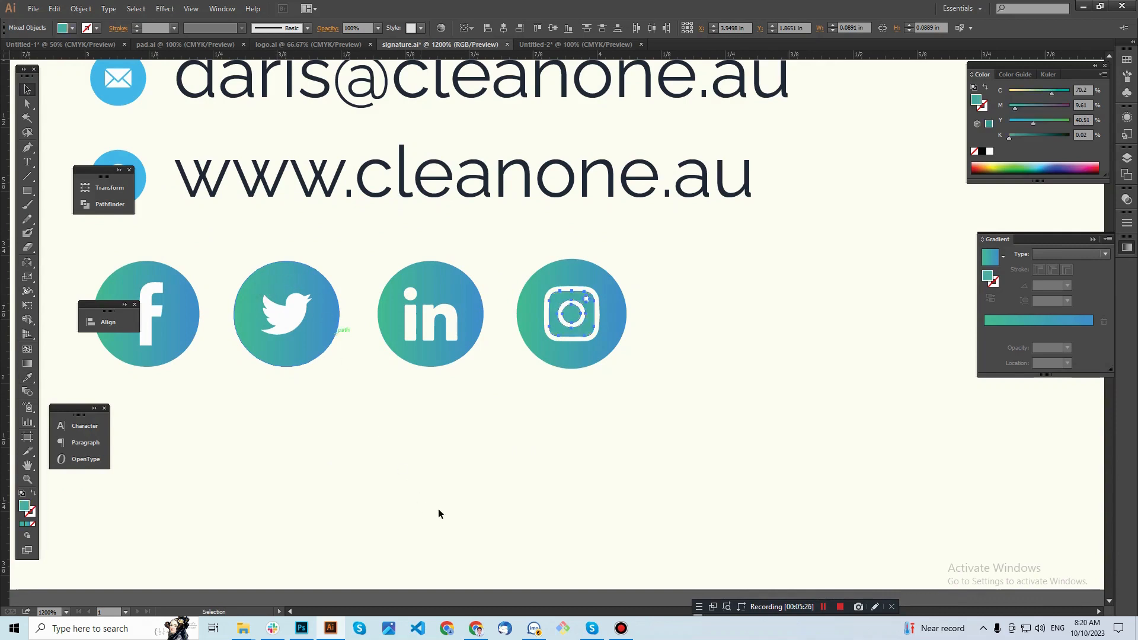
left_click(531, 456)
- Move the DIGITUS ONE logo about 0.2 in to the left and centre it vertically with the blue divider glow
left_click(532, 403, "ctrl+alt")
left_click(532, 402, "ctrl+alt")
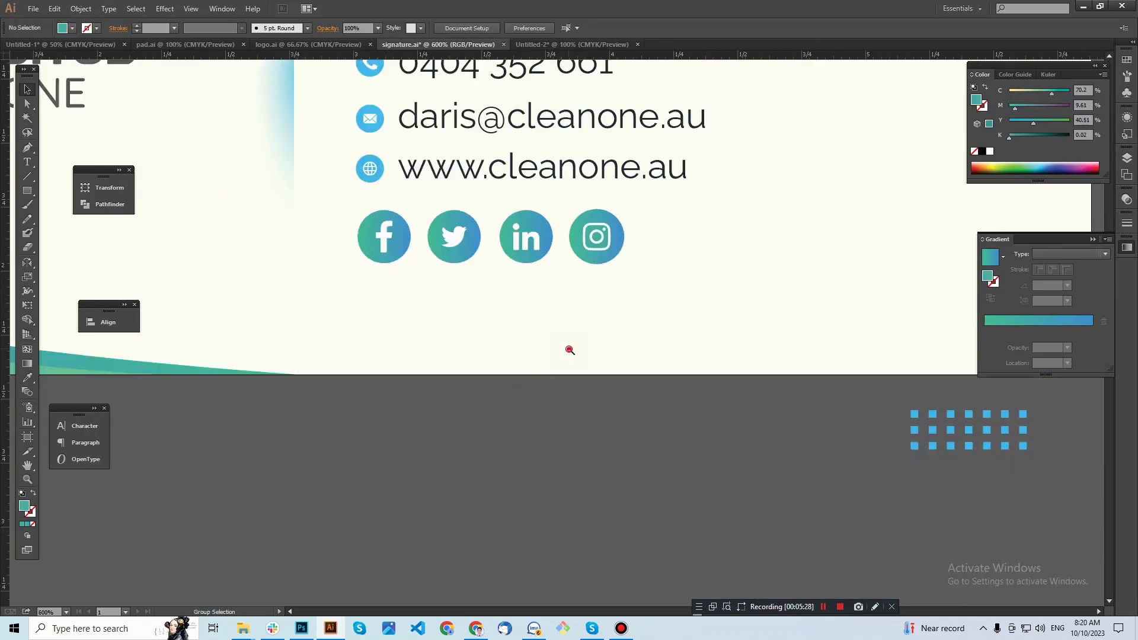
left_click(569, 349, "ctrl+alt")
left_click_drag(570, 349, 563, 447)
left_click_drag(531, 406, 539, 447)
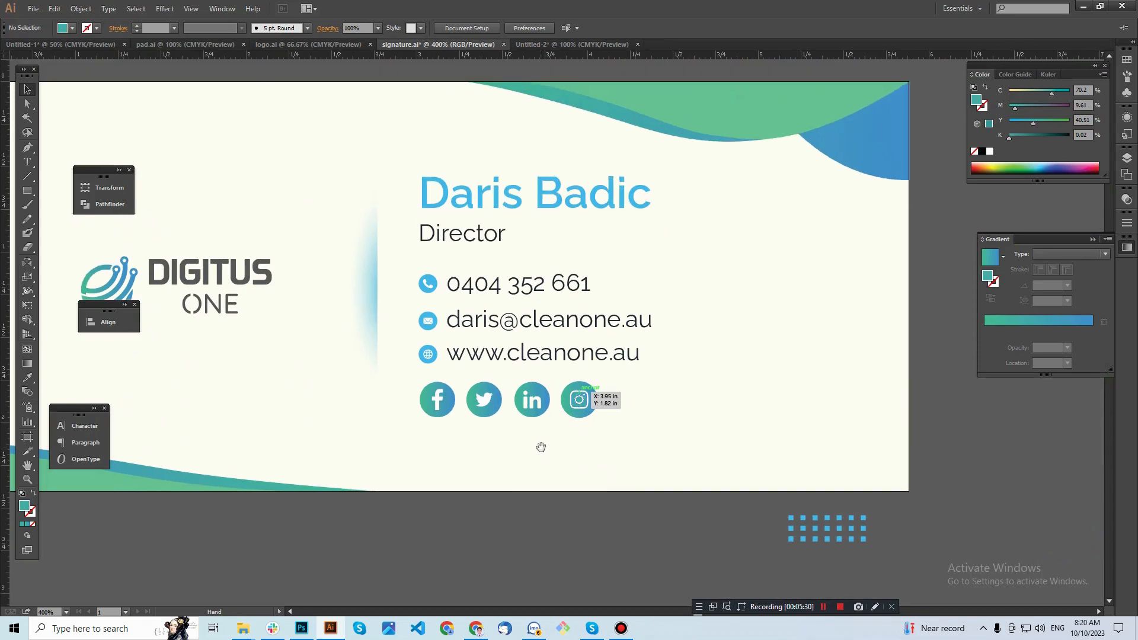
left_click(489, 422, "ctrl+alt")
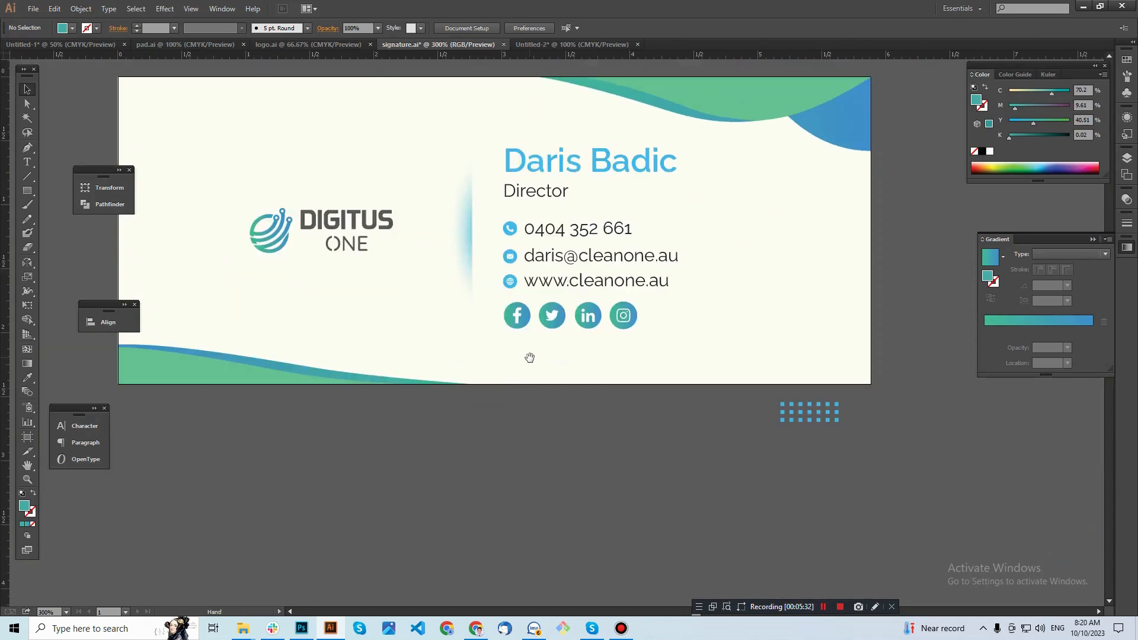
left_click_drag(531, 358, 543, 401)
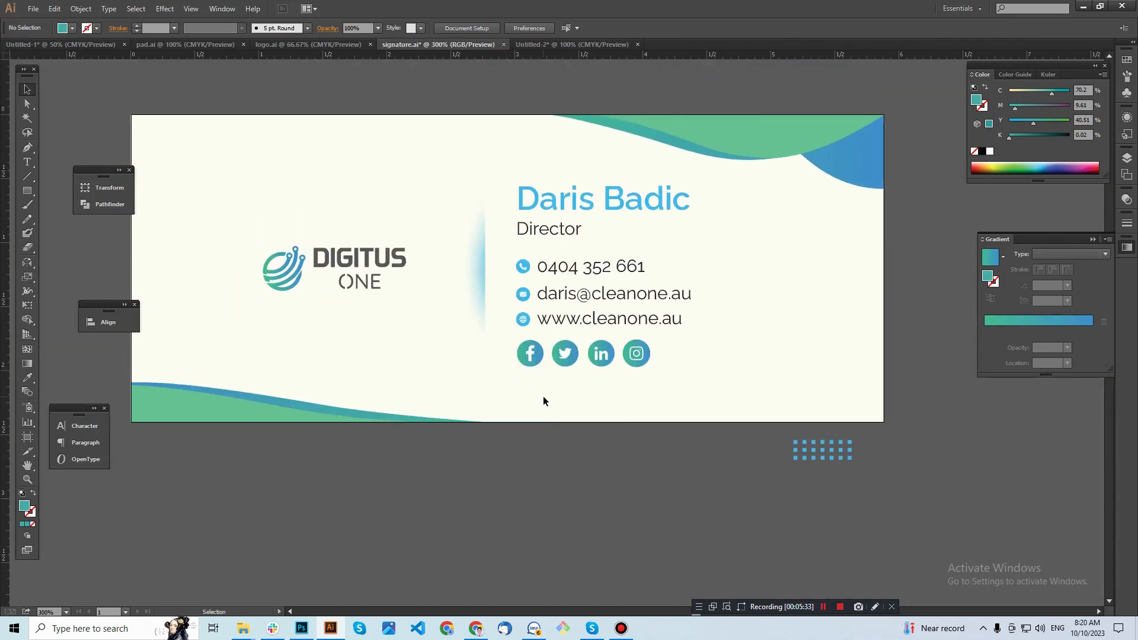
left_click_drag(462, 460, 495, 471)
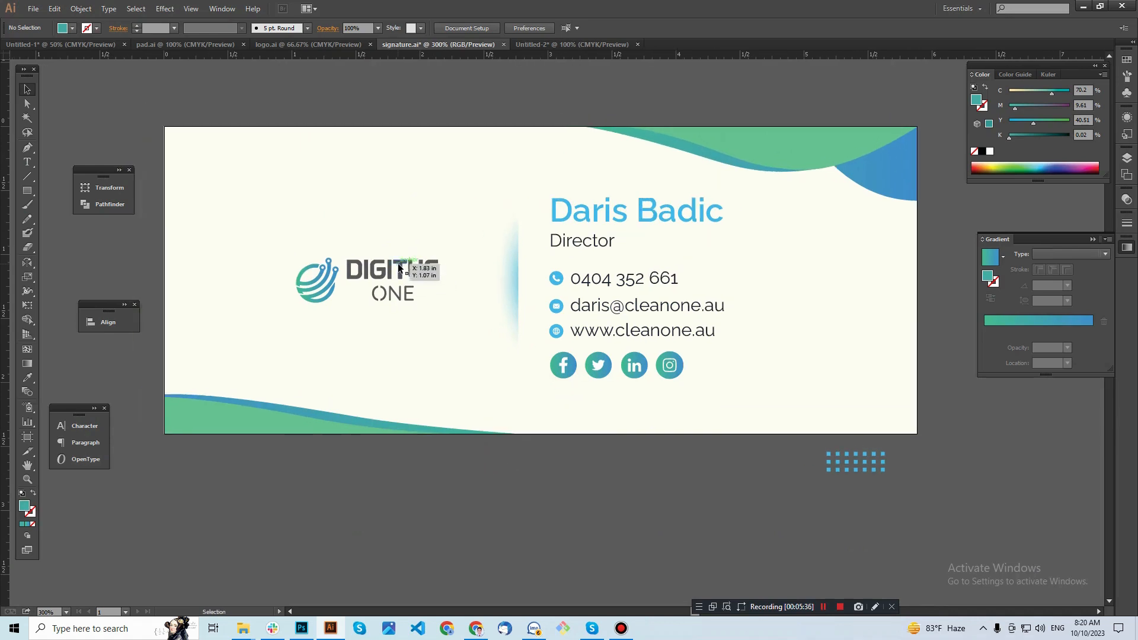
left_click_drag(397, 264, 369, 268)
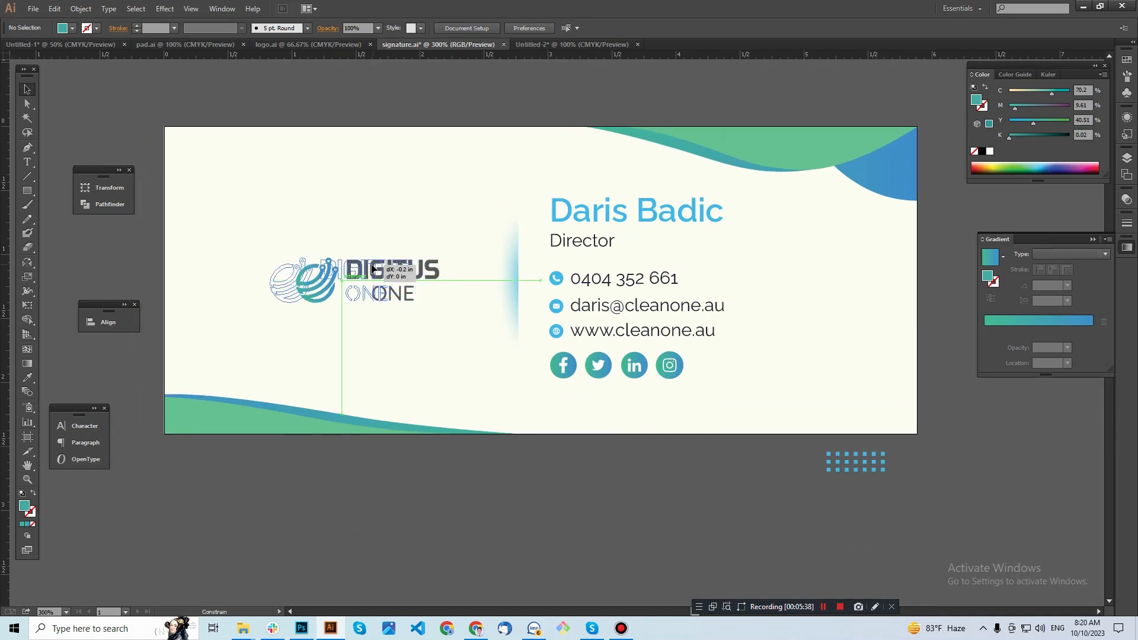
left_click(510, 264, "shift")
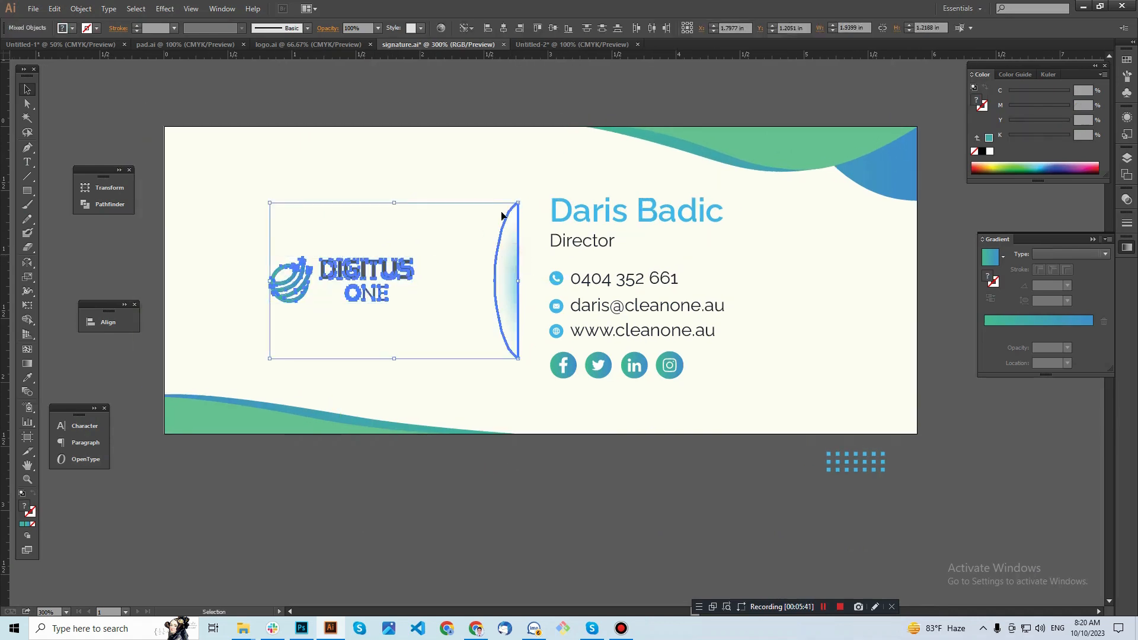
left_click(553, 27)
left_click(480, 456)
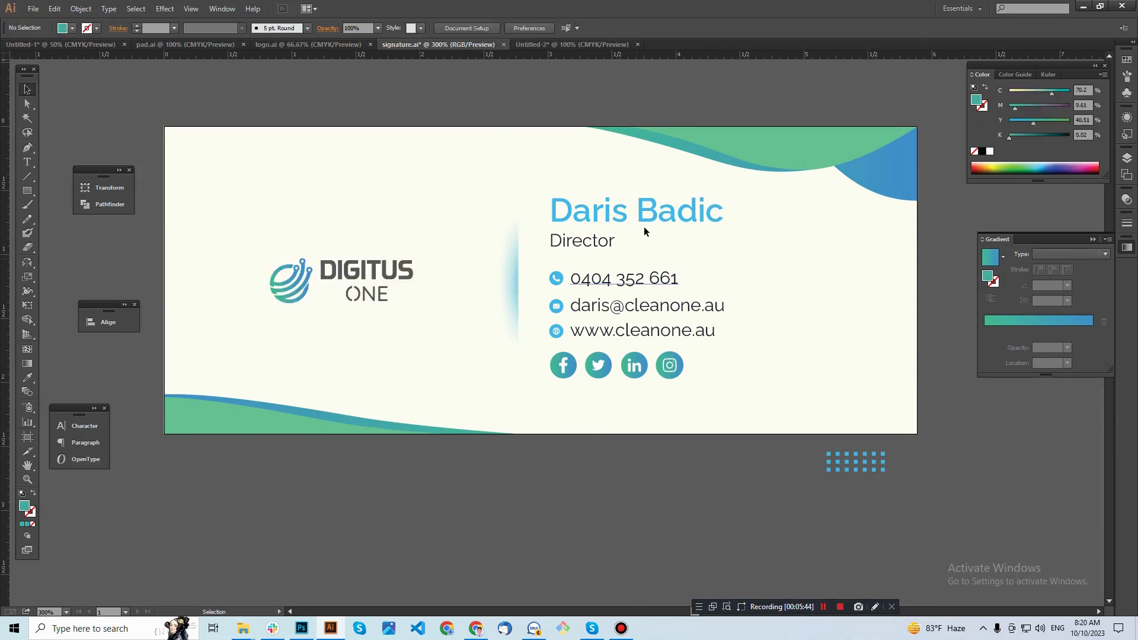
- Shift the name, contact details and social icons slightly right, and the blue divider glow slightly left
left_click_drag(548, 190, 656, 373)
left_click(460, 514)
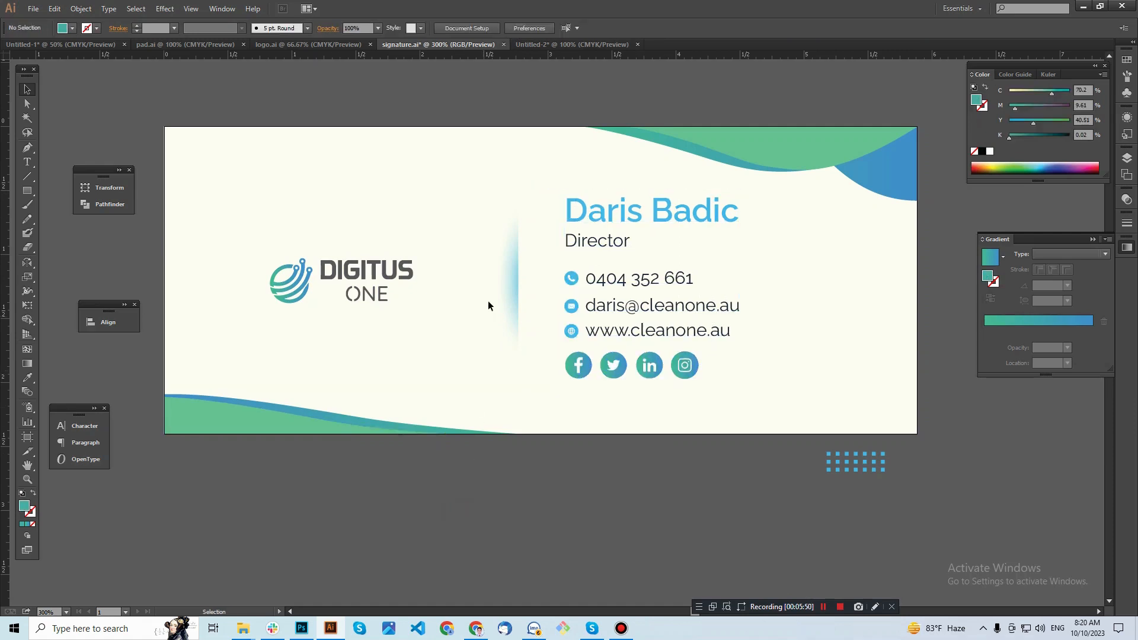
left_click_drag(517, 282, 501, 336)
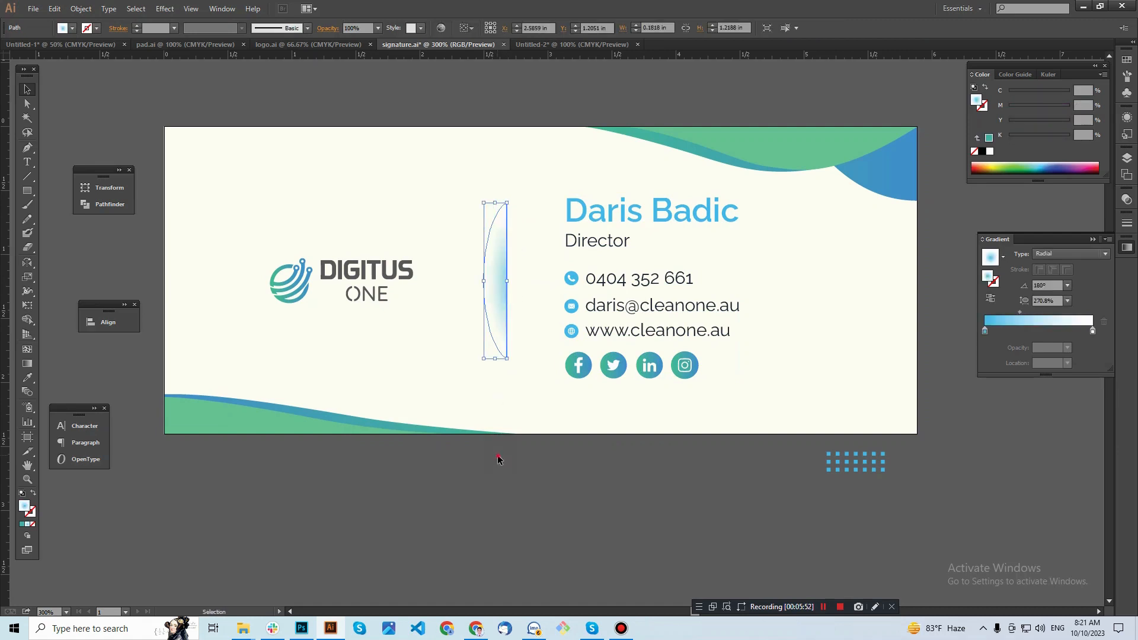
left_click(497, 457)
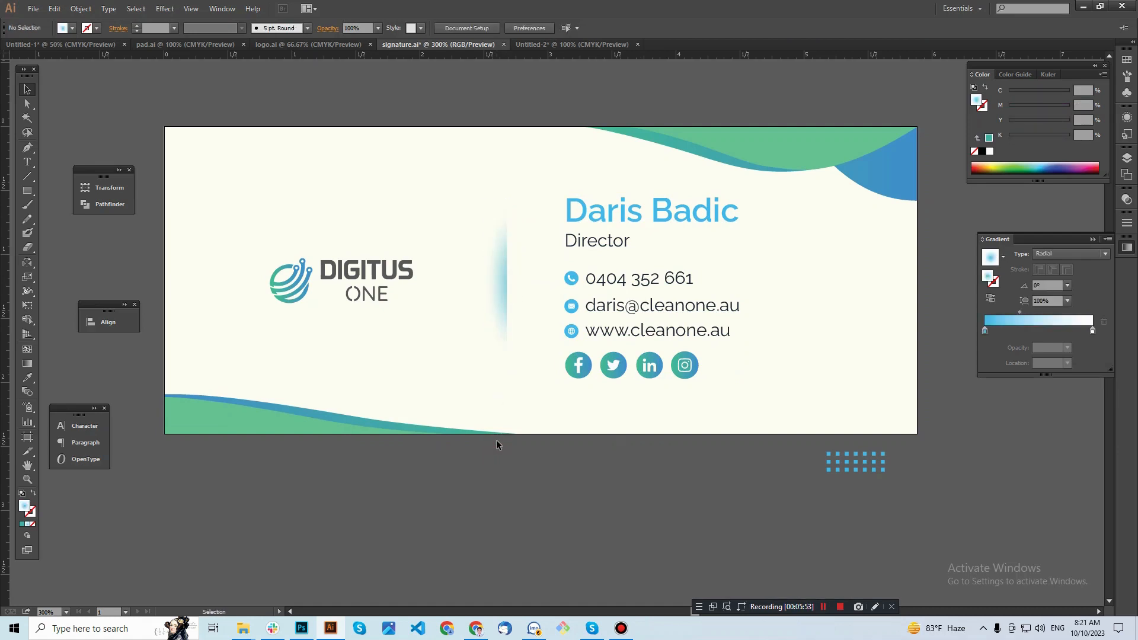
- Set the divider glow's blue gradient stop to the darker blue sampled from the upper-right corner wave
left_click(500, 294)
key("a")
left_click(985, 330)
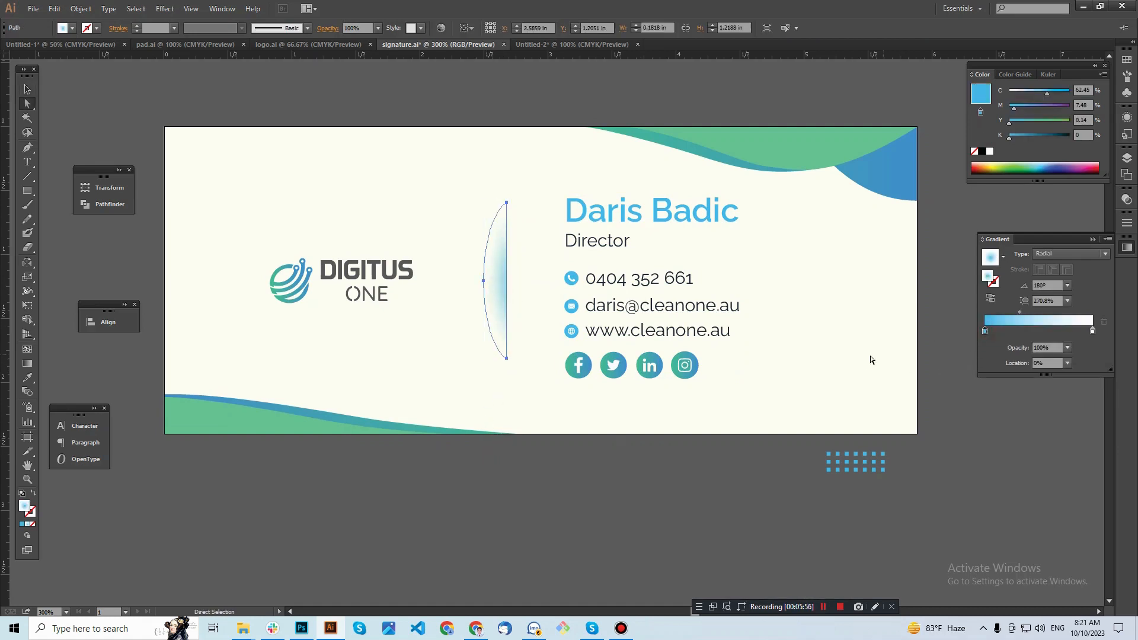
key("i")
left_click(886, 176, "shift")
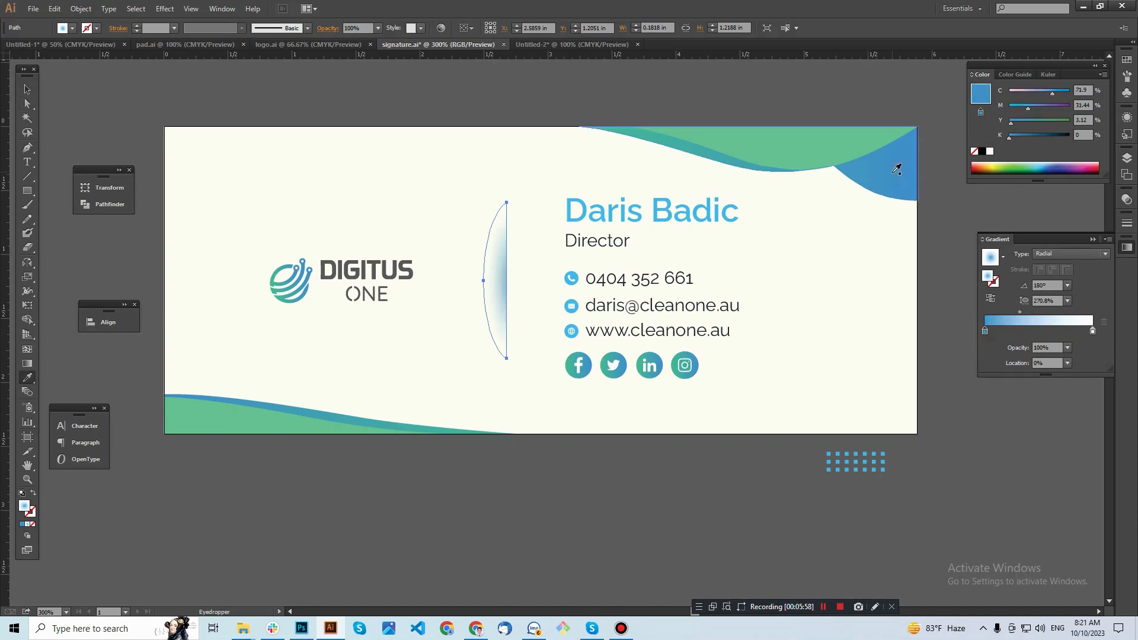
key("v")
left_click(478, 512)
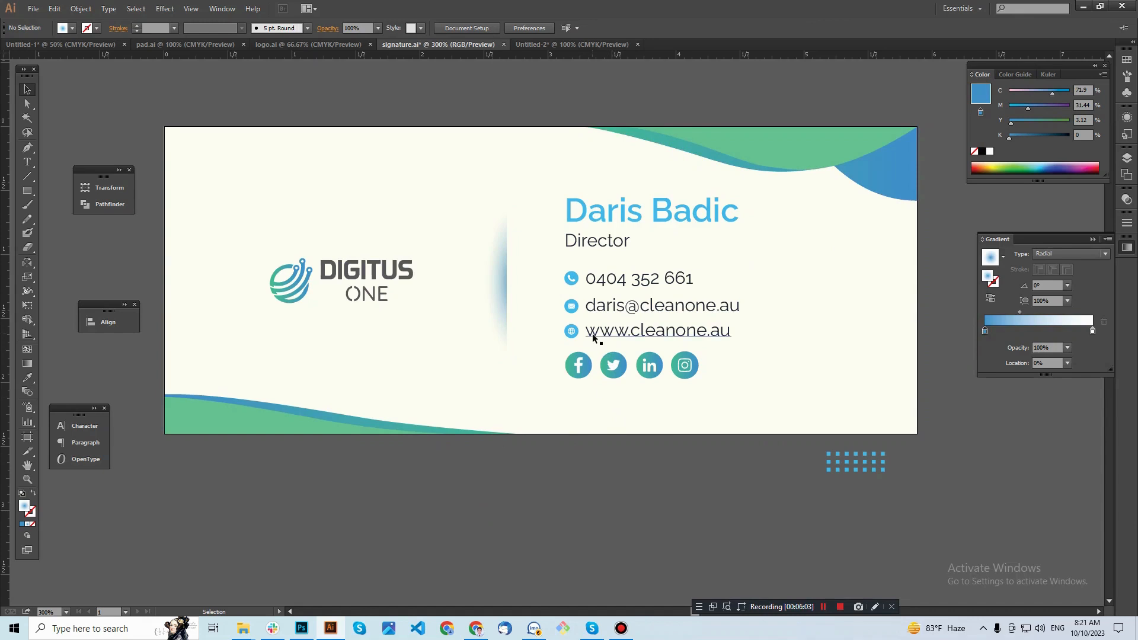
- Recolour the circles behind the phone, mail and web icons with the green sampled from the upper wave
key("a")
left_click(571, 285)
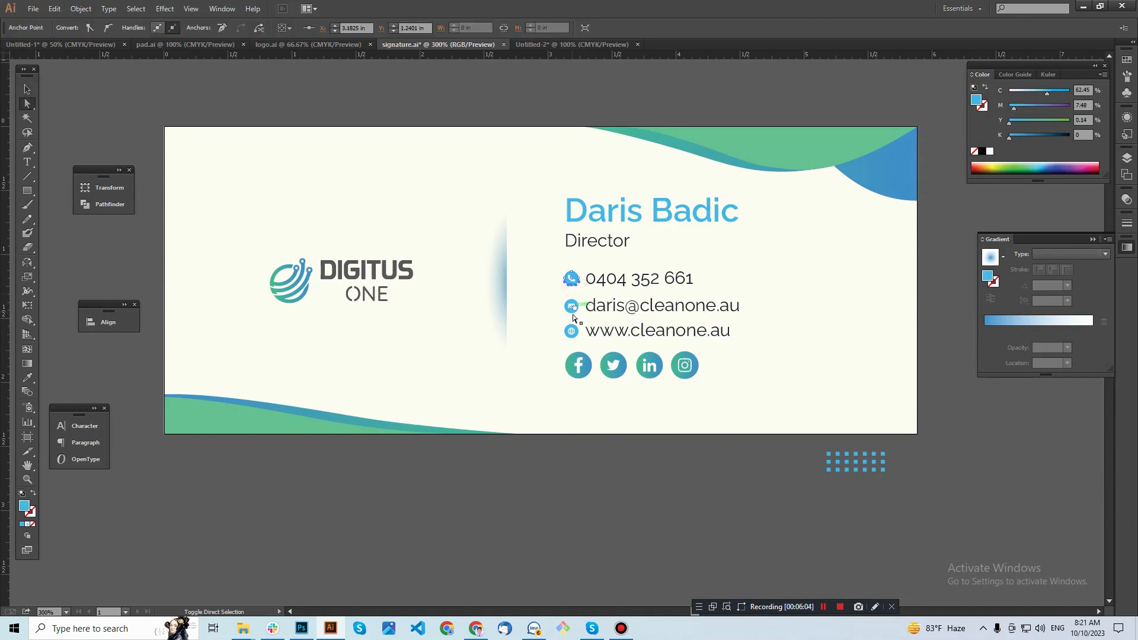
left_click(571, 314, "shift")
left_click(577, 337, "shift")
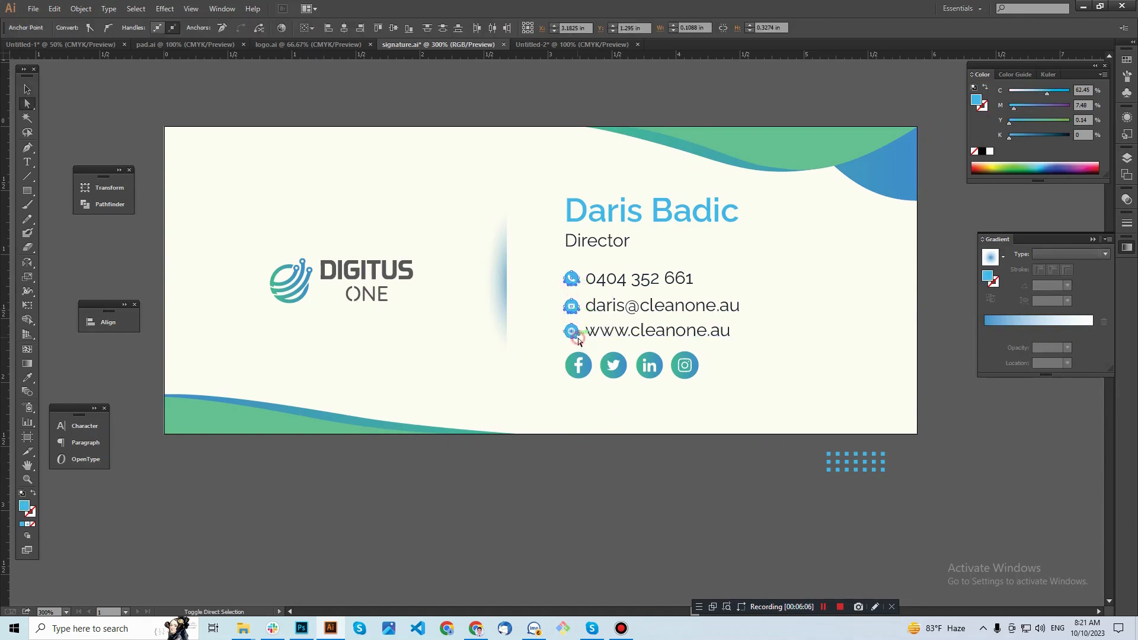
key("i")
left_click(748, 155)
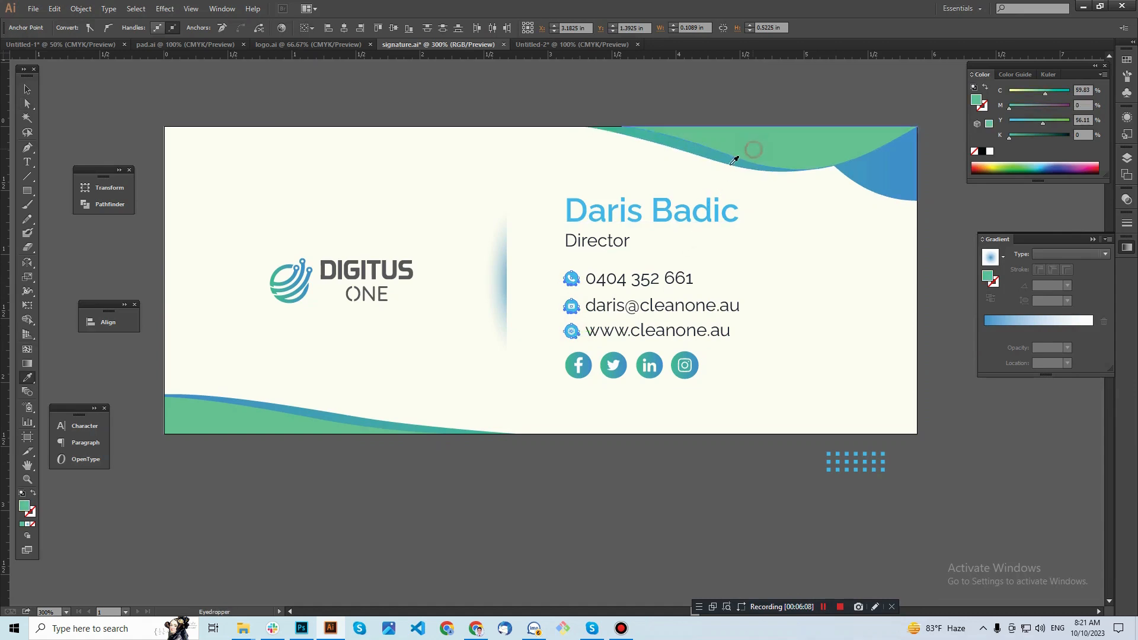
key("v")
left_click(531, 486)
- Recolour the name heading's text with the darker blue sampled from the upper-right corner wave
key("space")
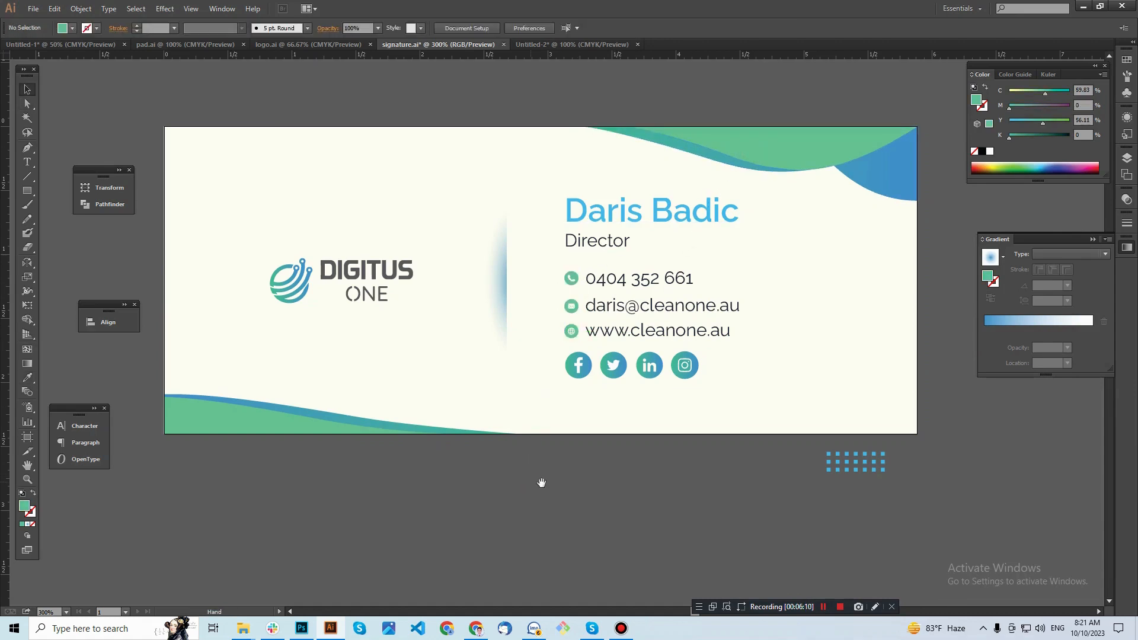
left_click_drag(543, 483, 543, 493)
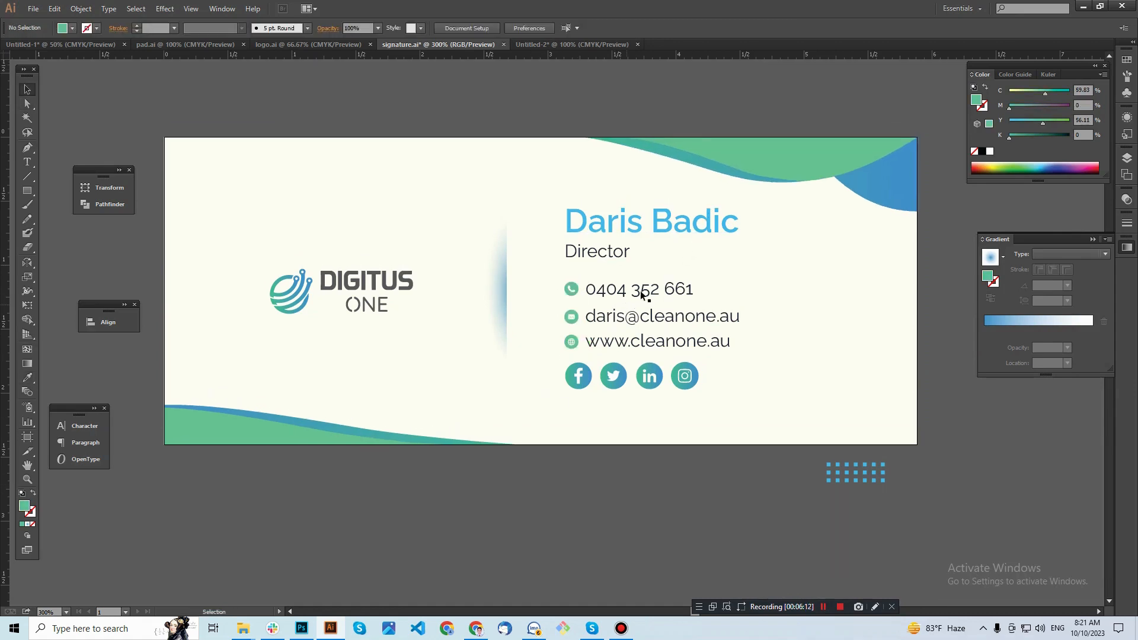
double_click(656, 231)
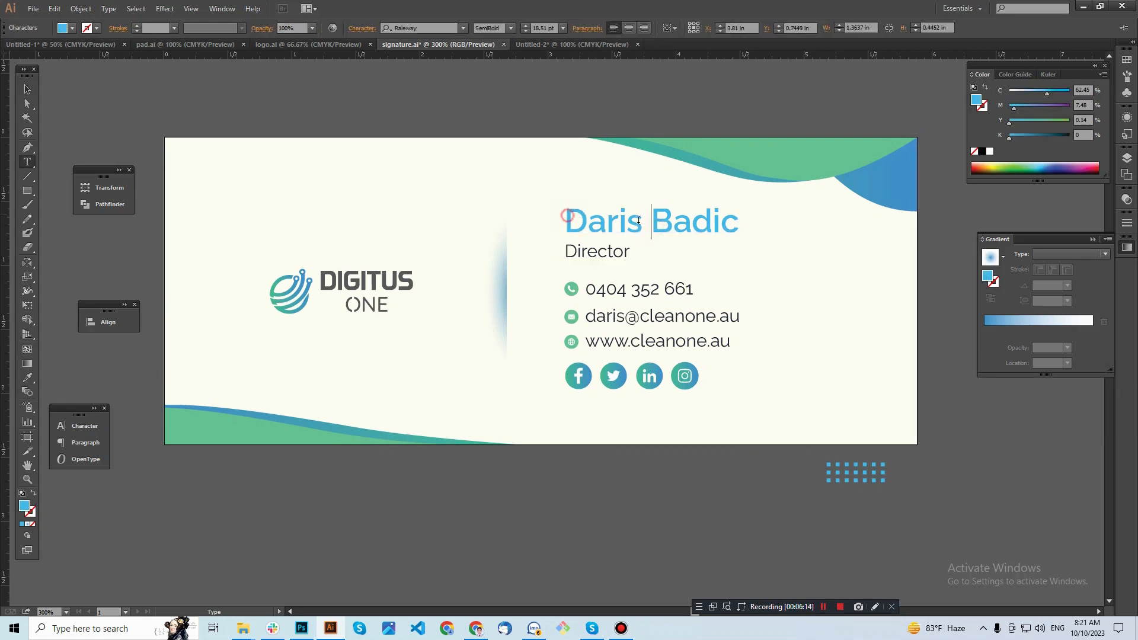
left_click_drag(566, 220, 763, 221)
left_click(27, 377)
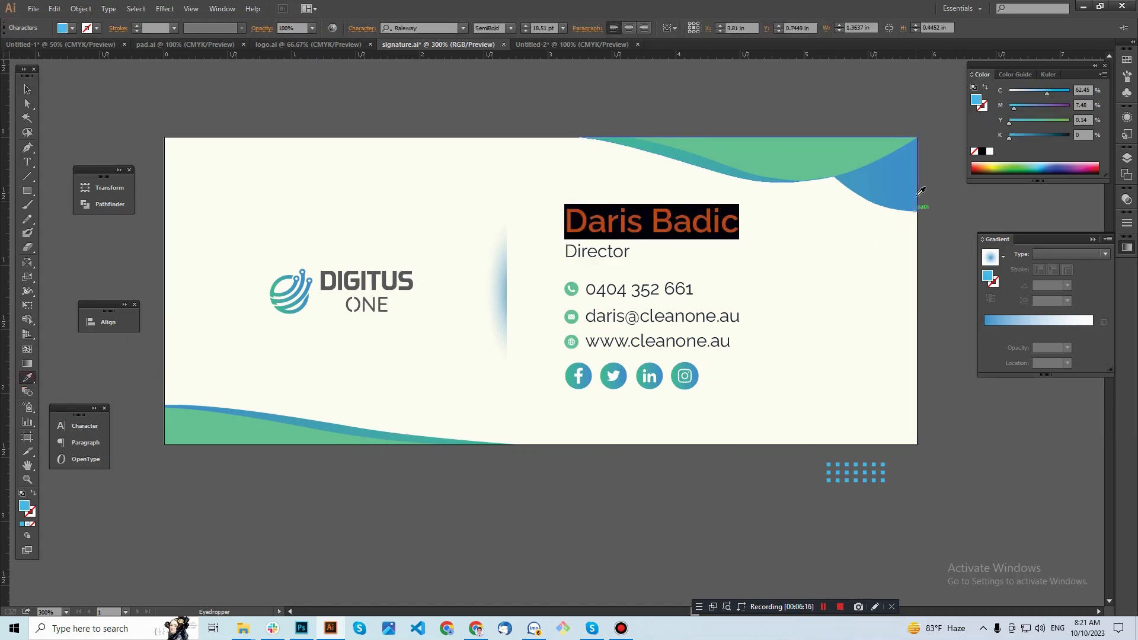
left_click(911, 185)
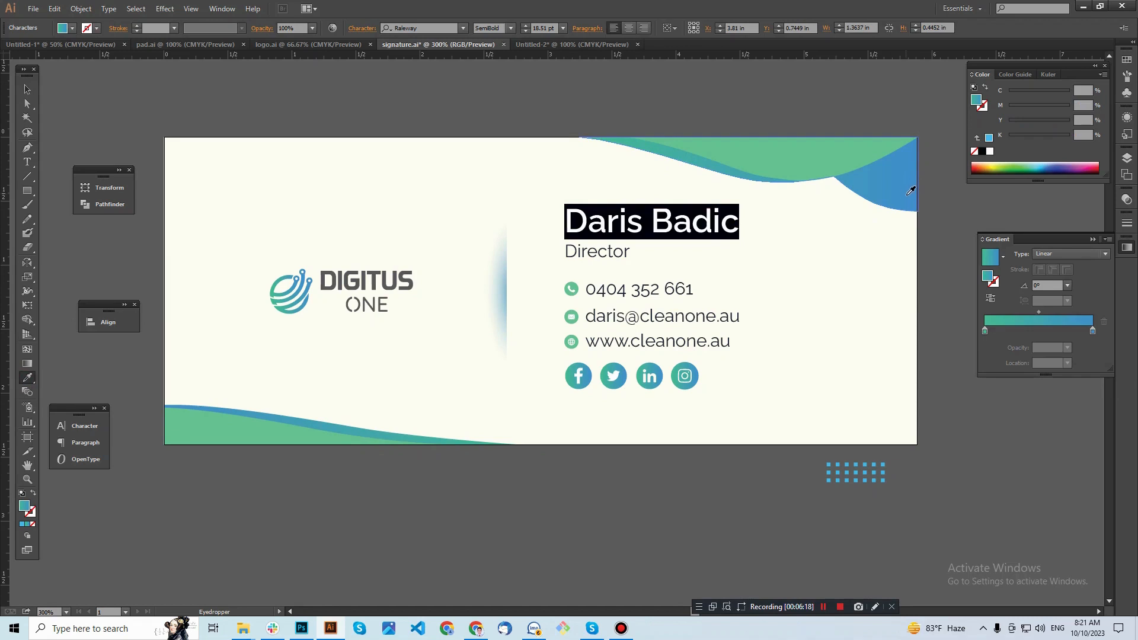
left_click(910, 190)
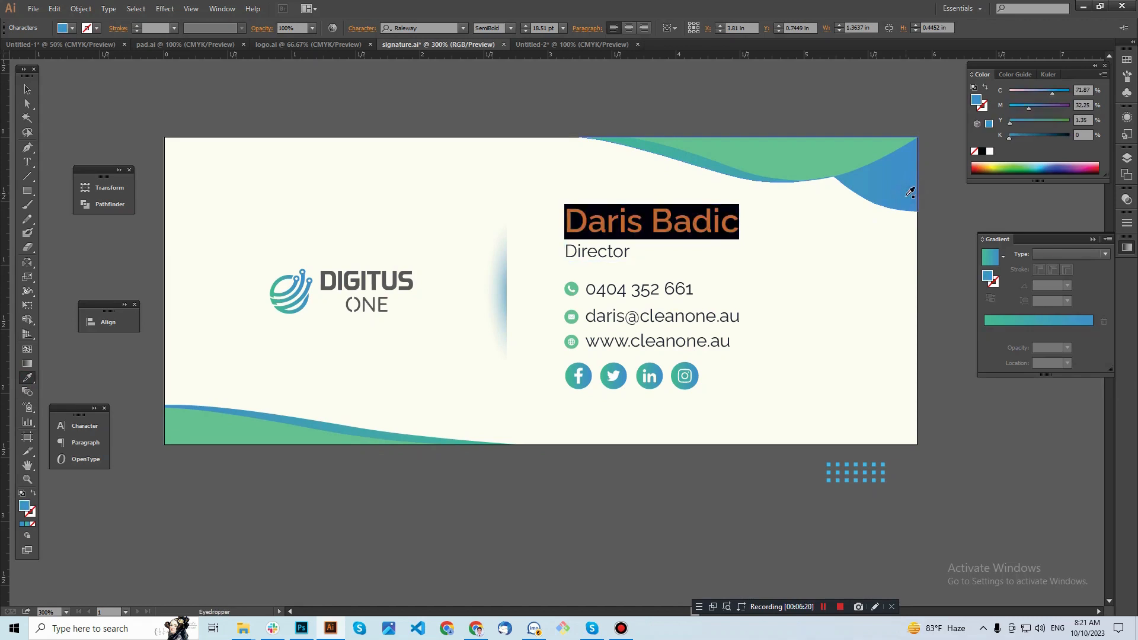
left_click(887, 206)
left_click(26, 88)
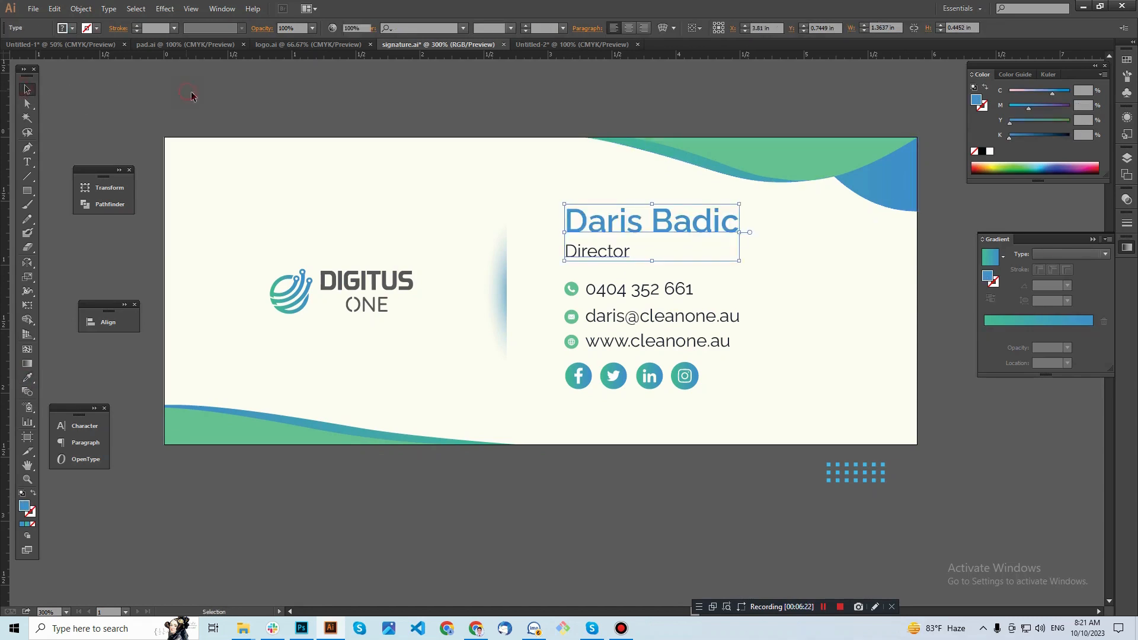
left_click(250, 308)
- Place the blue dot pattern from below the artboard in the signature's upper-left corner, at about X 0.34 in and Y 0.21 in
key("ctrl+minus")
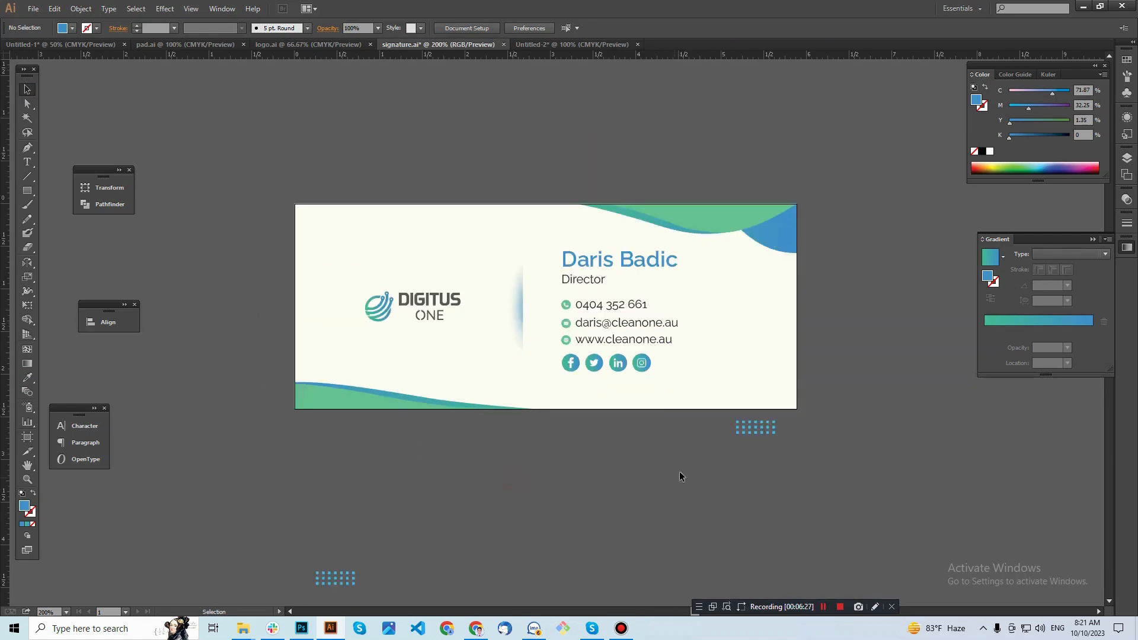
left_click_drag(743, 429, 302, 213)
key("shift+Down")
key("shift+Down")
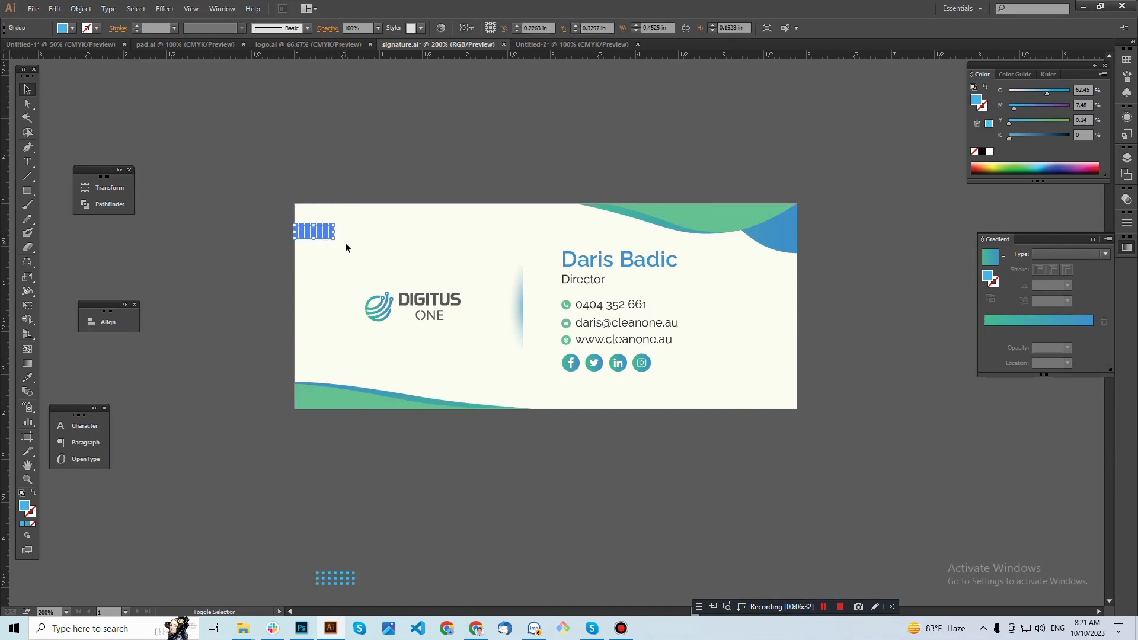
key("shift+Up")
key("shift+Right")
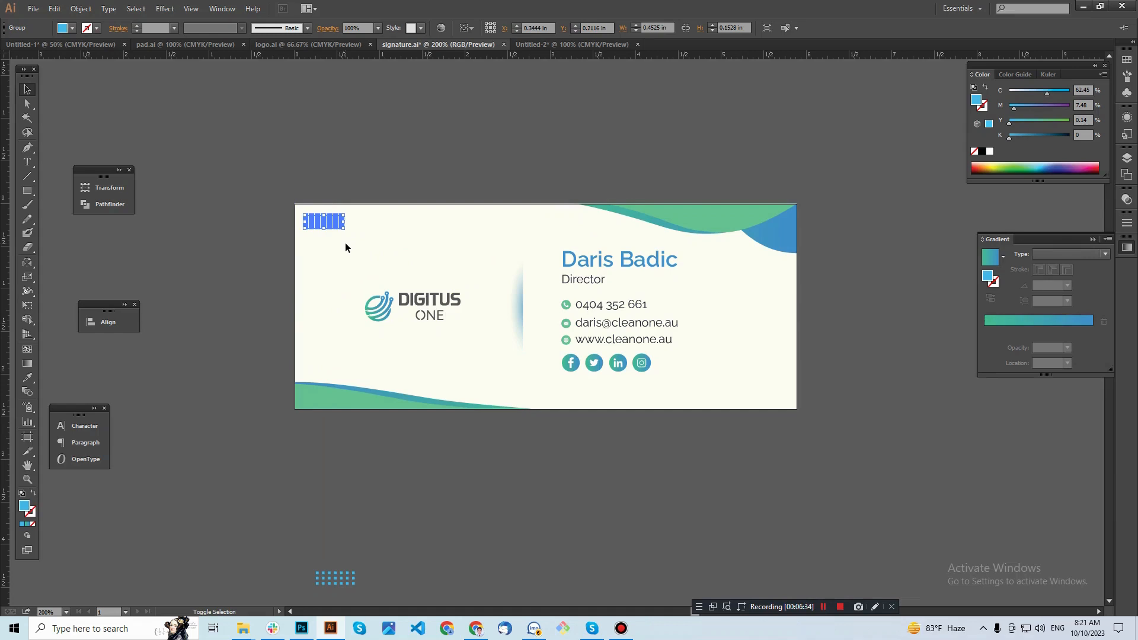
- Try white on the corner dot pattern, then recolour it with the green sampled from the upper wave
left_click(989, 152)
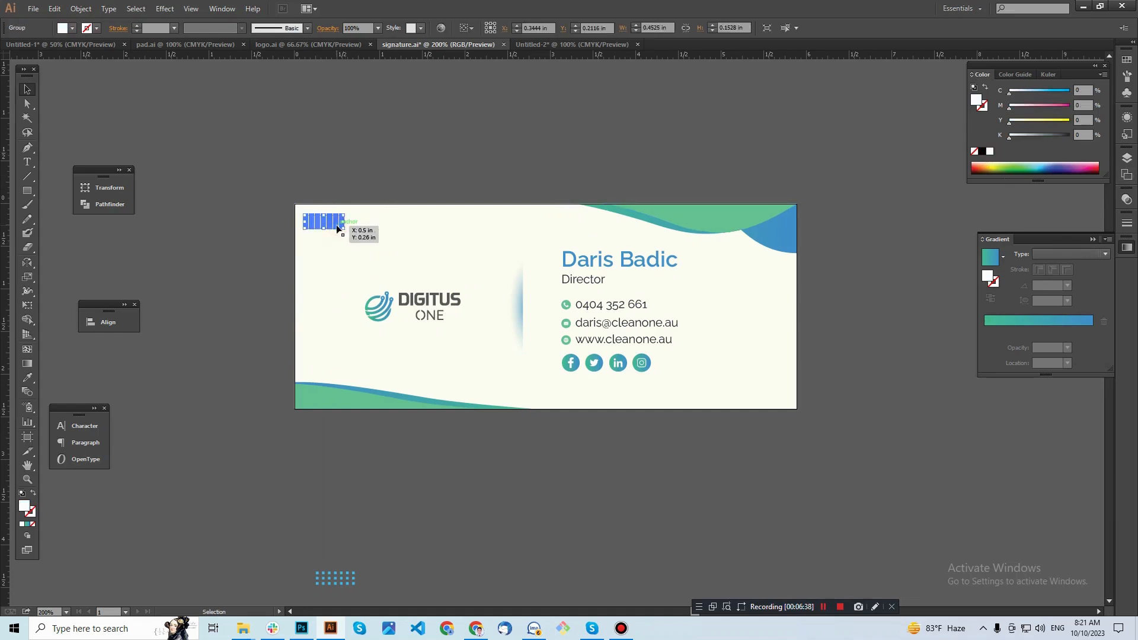
key("i")
left_click(721, 211)
key("v")
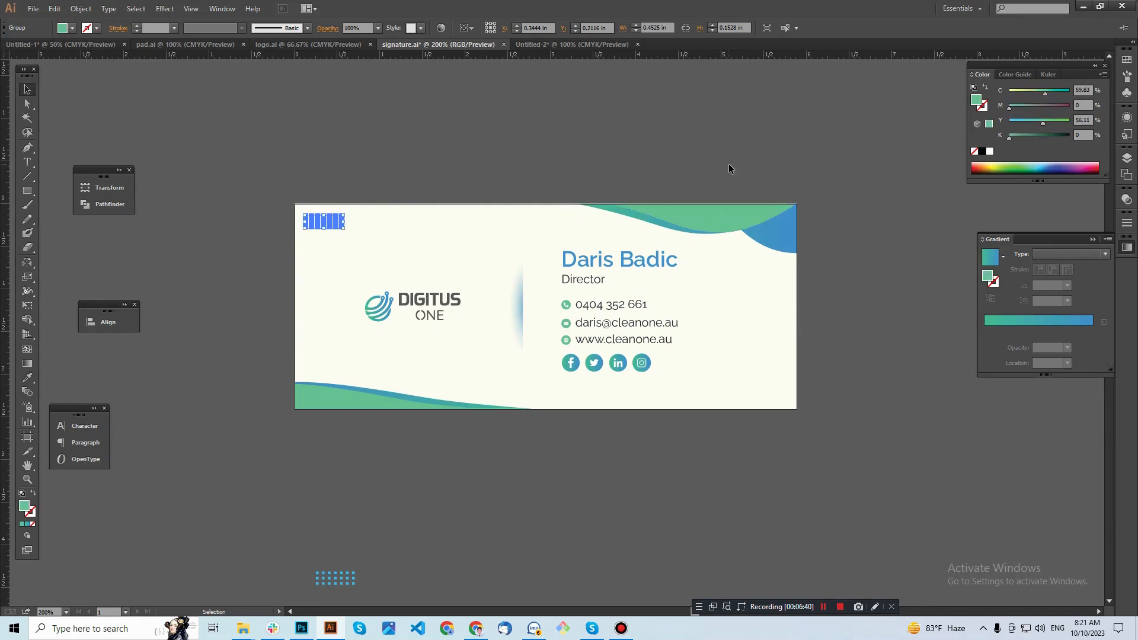
left_click(730, 169)
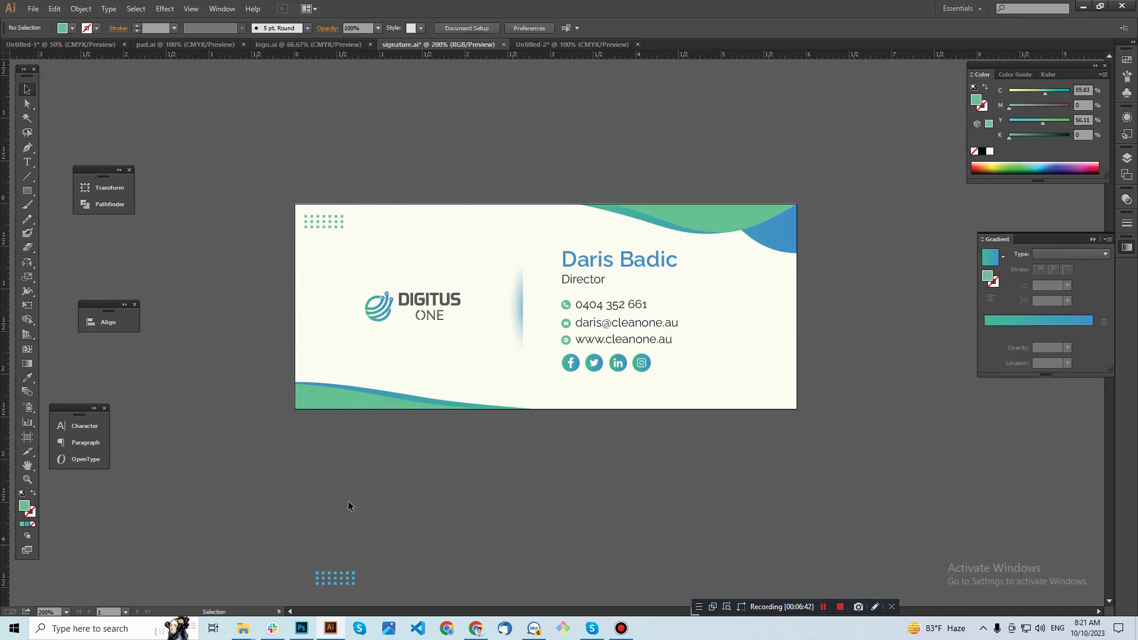
- Copy the green corner dot pattern to the signature's lower-right corner, at about X 5.54 in and Y 2.21 in
left_click_drag(341, 229, 794, 407)
key("shift+Left")
key("shift+Up")
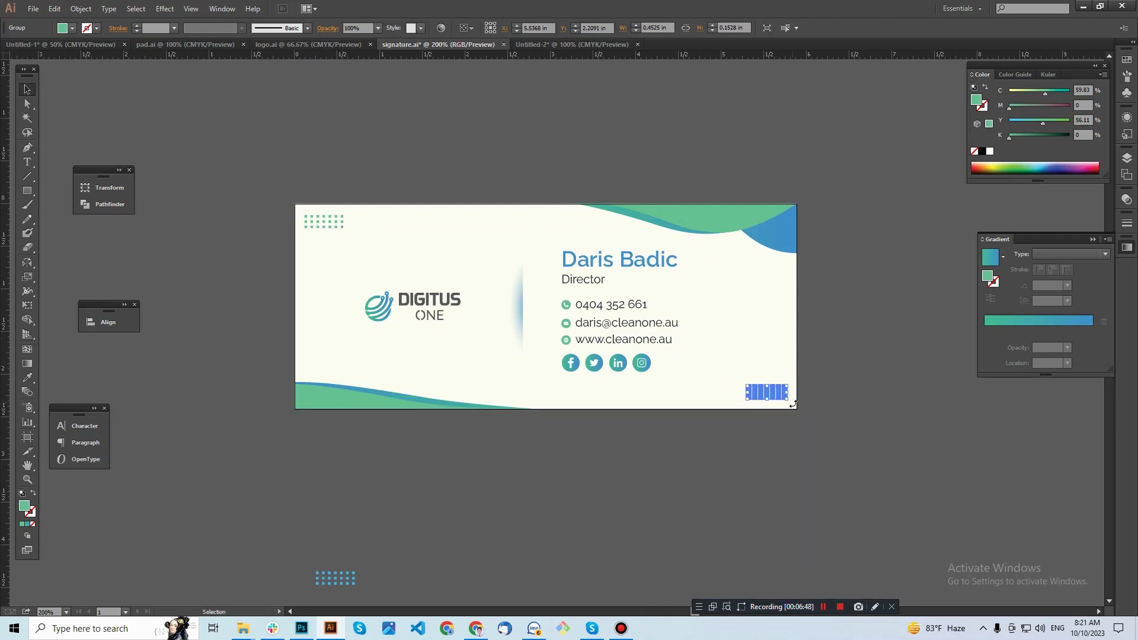
left_click(876, 363)
left_click_drag(859, 326, 859, 328)
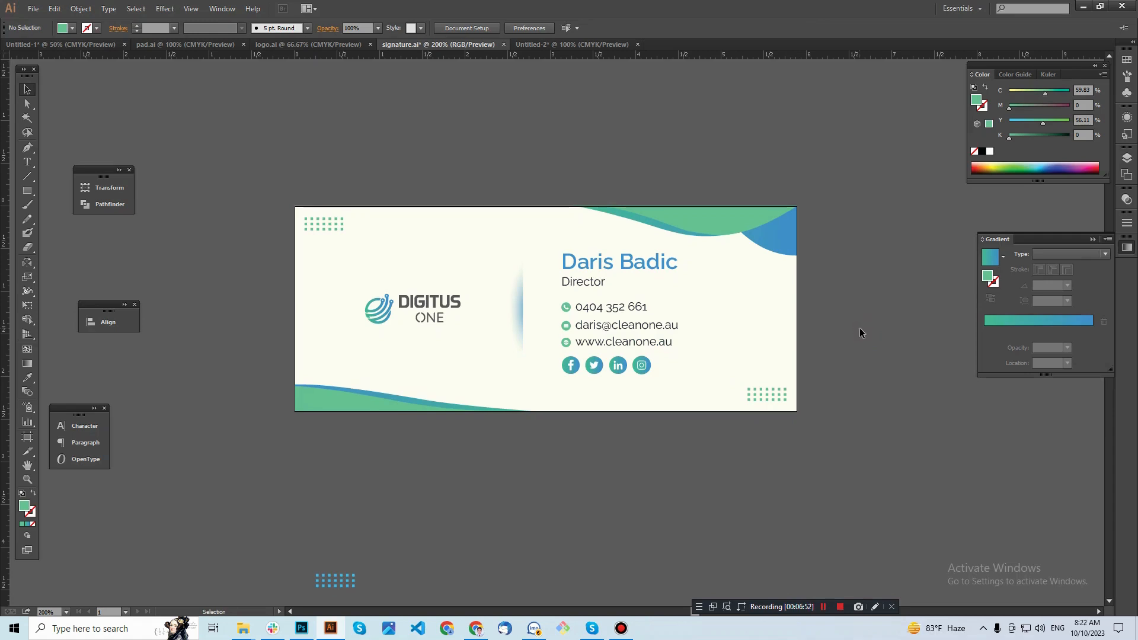
- Replace the shaded divider with a rectangle about 0.24 in wide and 1.39 in tall between the logo and the contact details
left_click(513, 313)
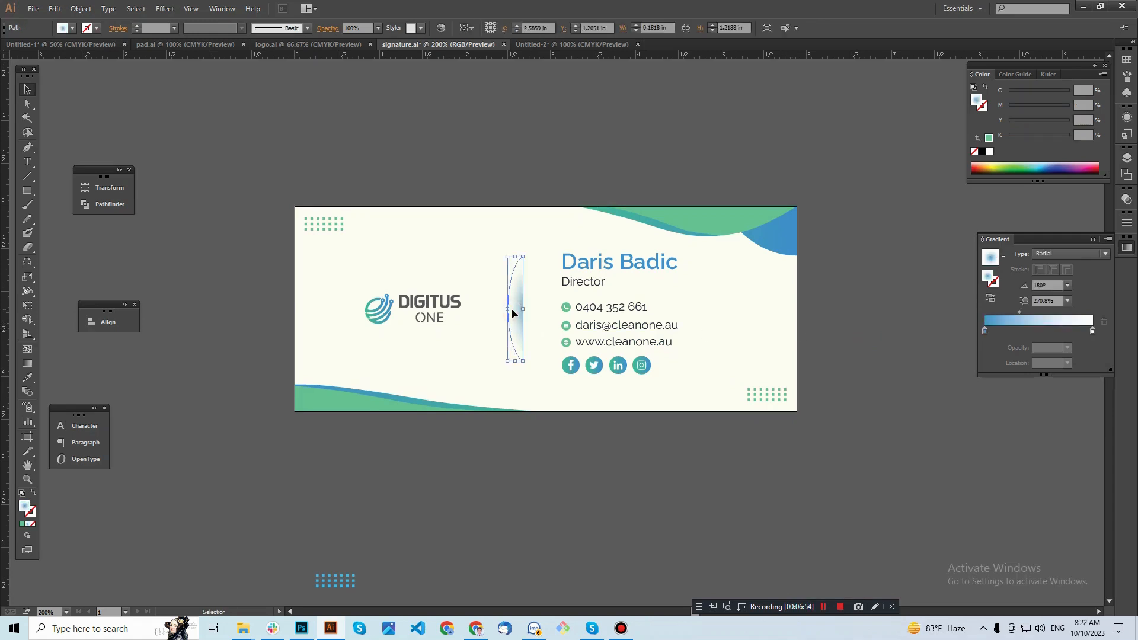
key("Delete")
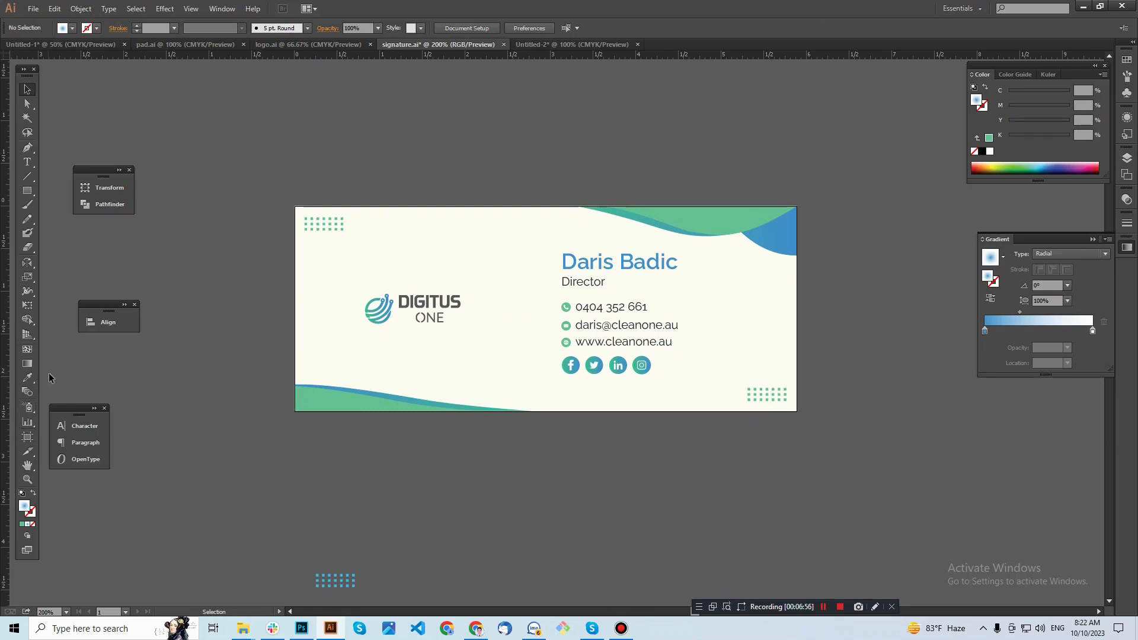
key("m")
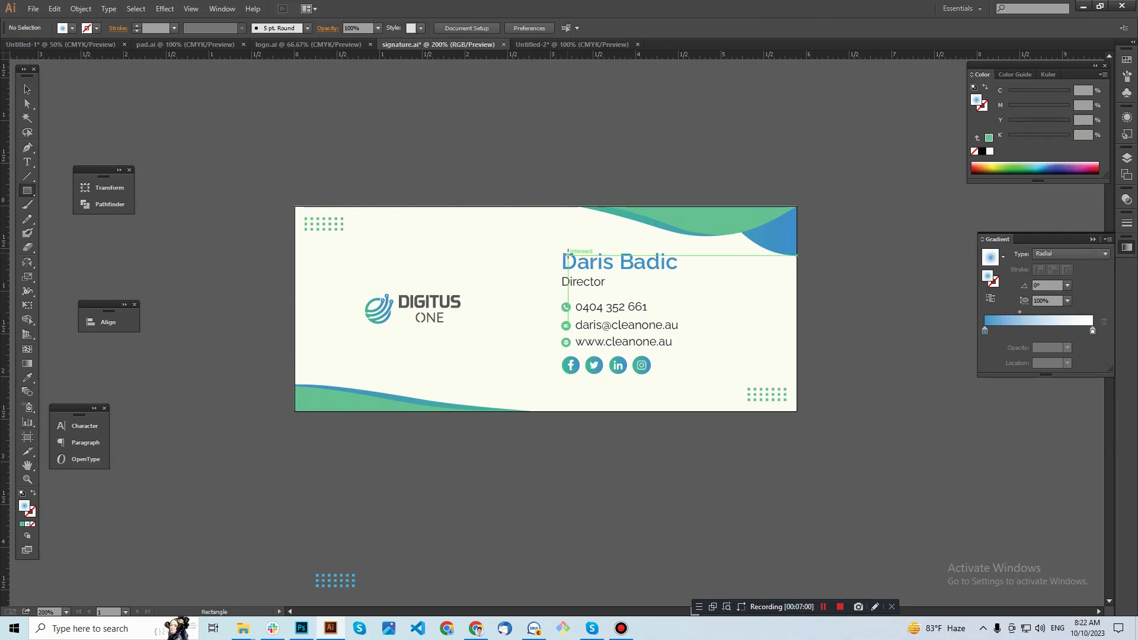
left_click_drag(563, 256, 584, 374)
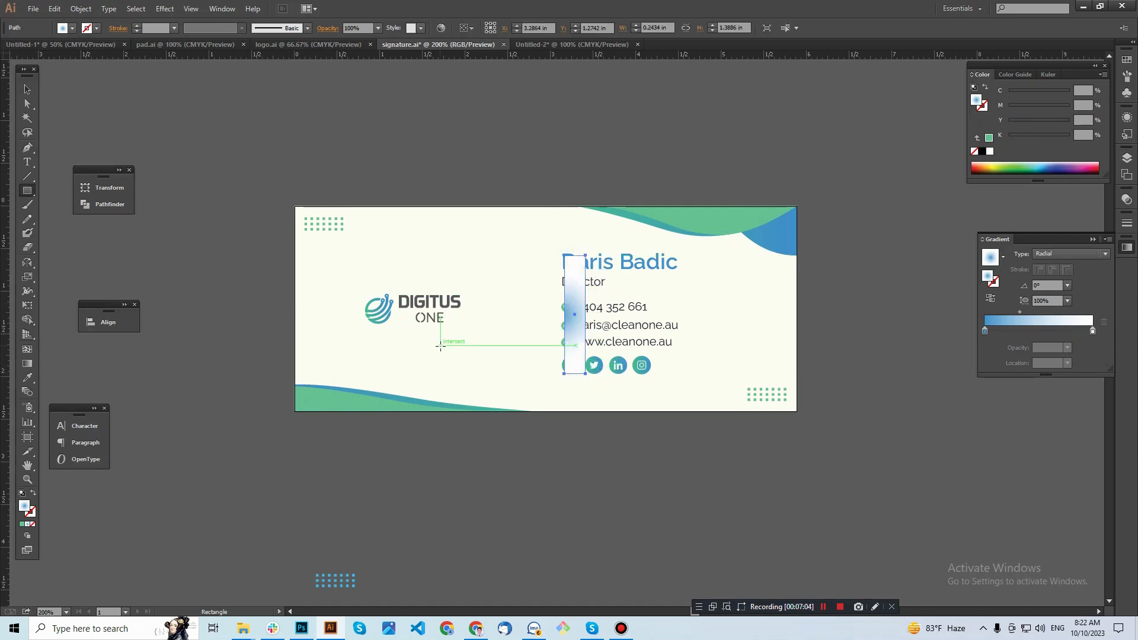
key("v")
left_click_drag(577, 330, 509, 330)
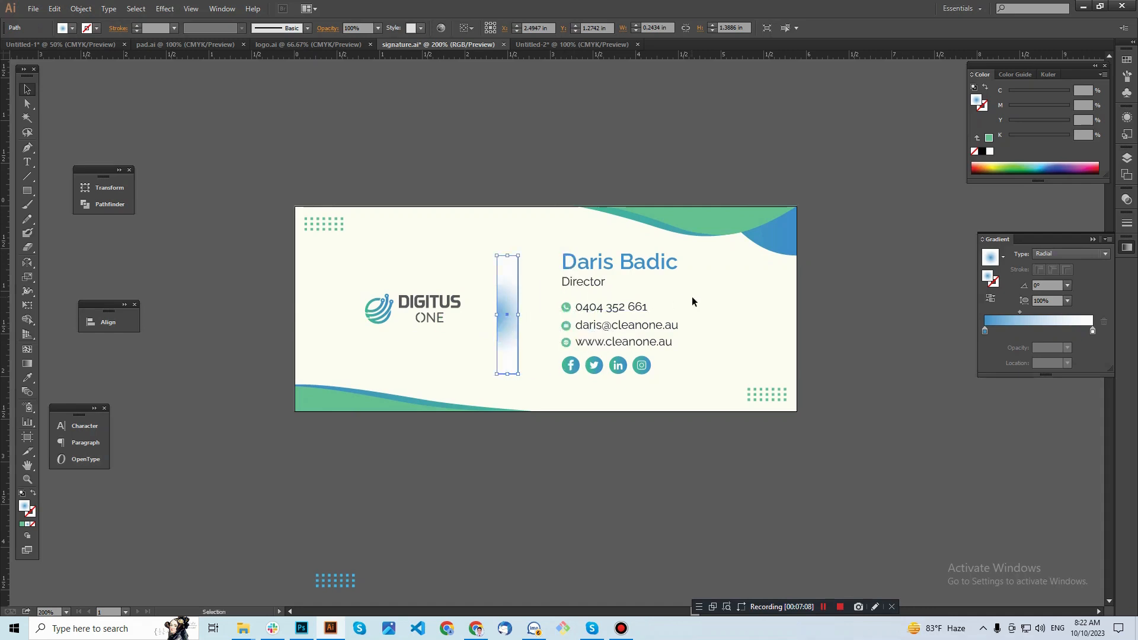
- Apply the upper-right corner wave's green-blue gradient to the rectangle and narrow it to a thin divider line about 0.007 in wide
key("i")
left_click(776, 244)
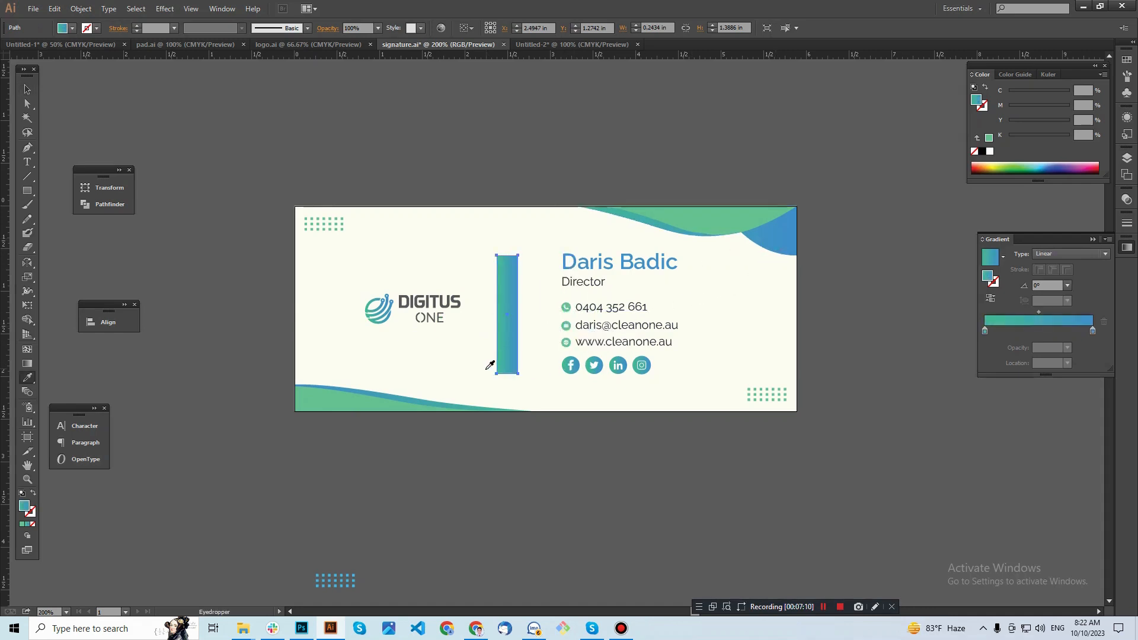
key("v")
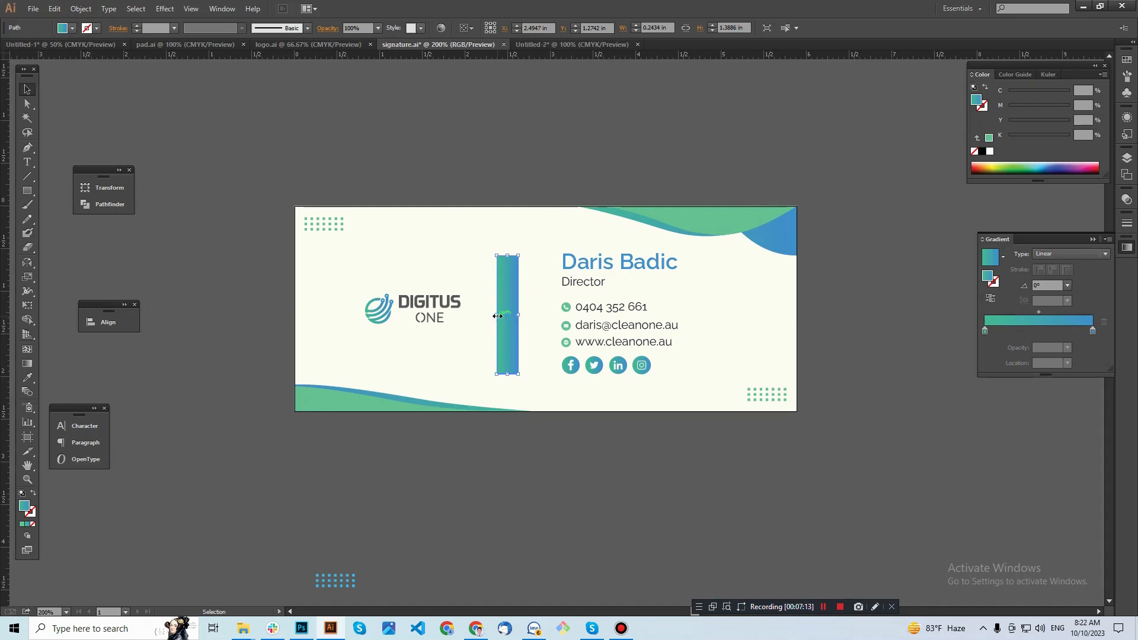
left_click_drag(496, 316, 516, 320)
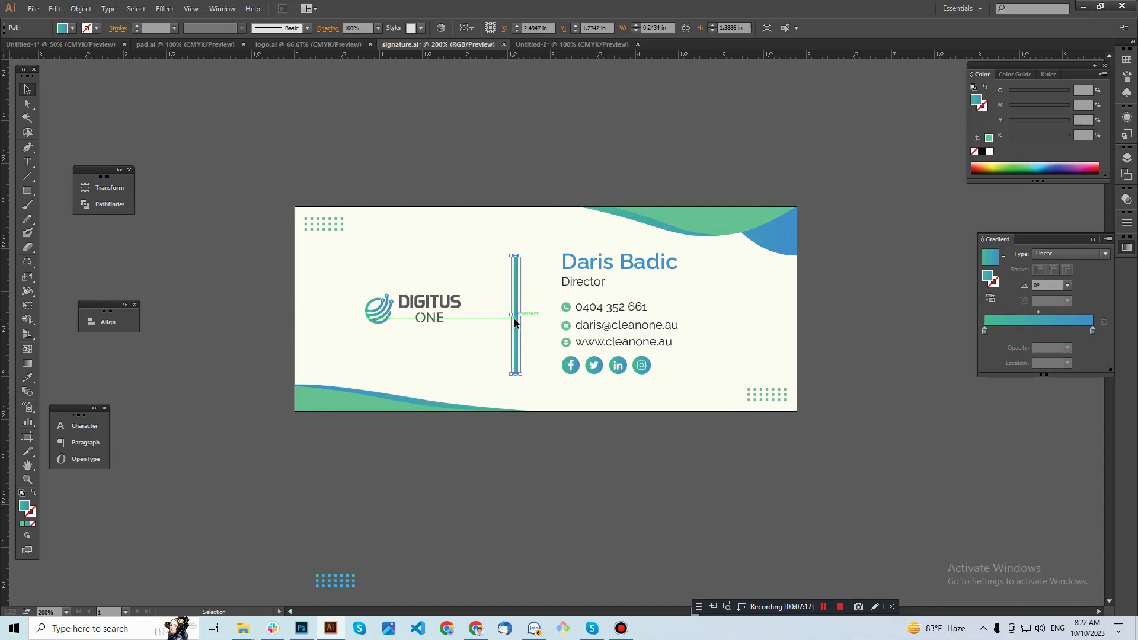
left_click(495, 449)
mouse_move(466, 258)
left_mouse_down()
mouse_move(558, 362)
mouse_move(589, 361)
left_mouse_up()
left_click(574, 336)
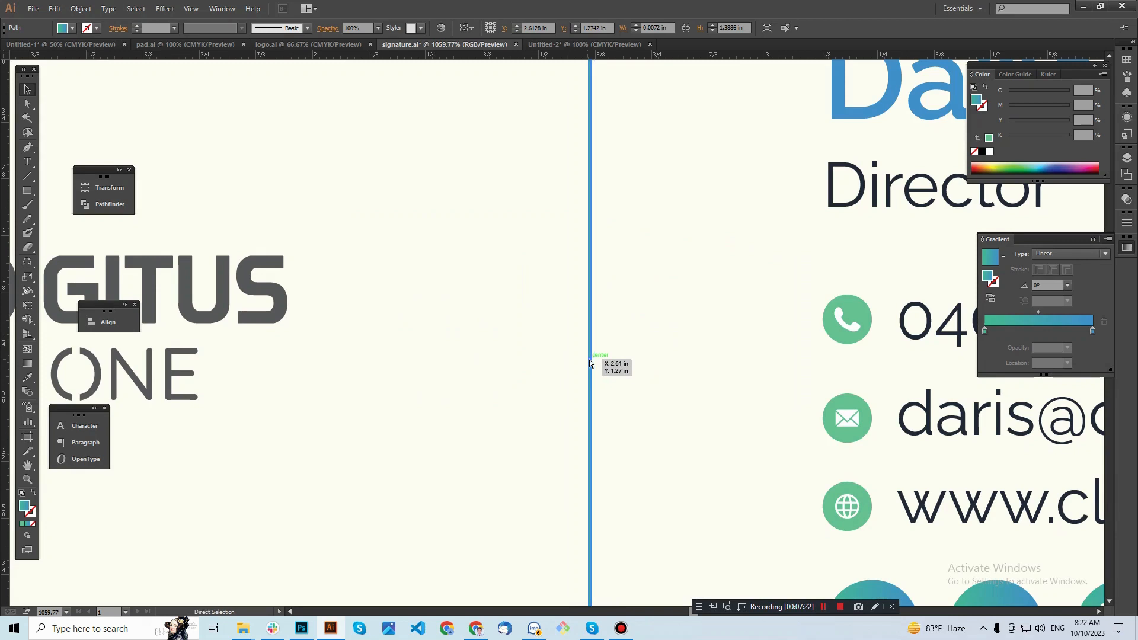
key("ctrl+1")
left_click(782, 365)
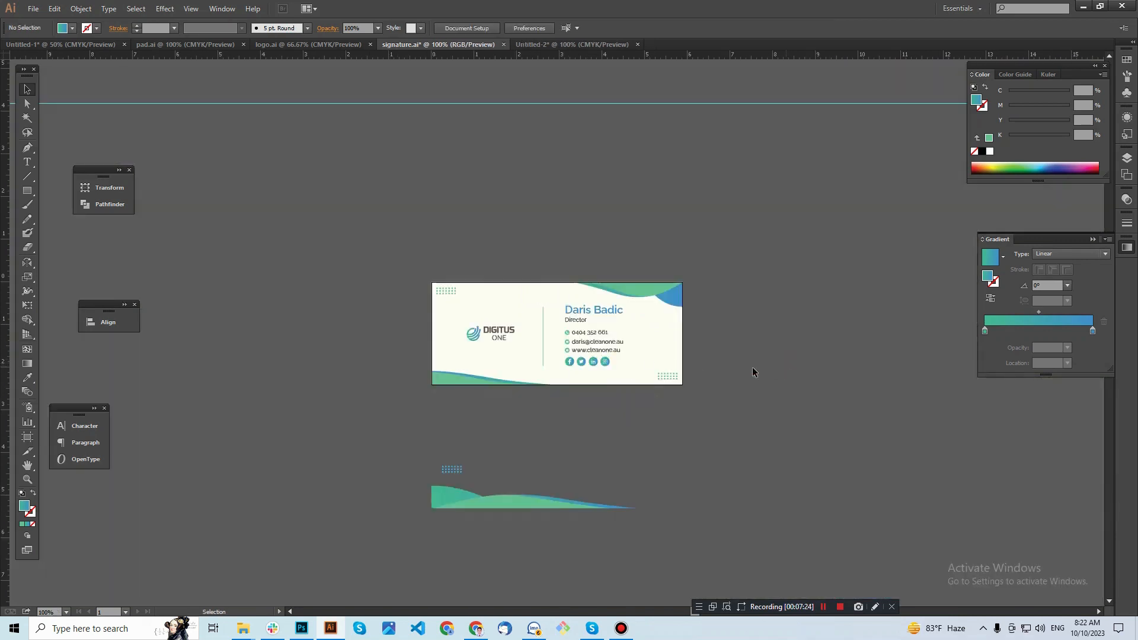
- Duplicate the divider line twice toward the logo, spacing the copies evenly about 0.07 in apart
key("ctrl+space")
left_click_drag(397, 246, 778, 442)
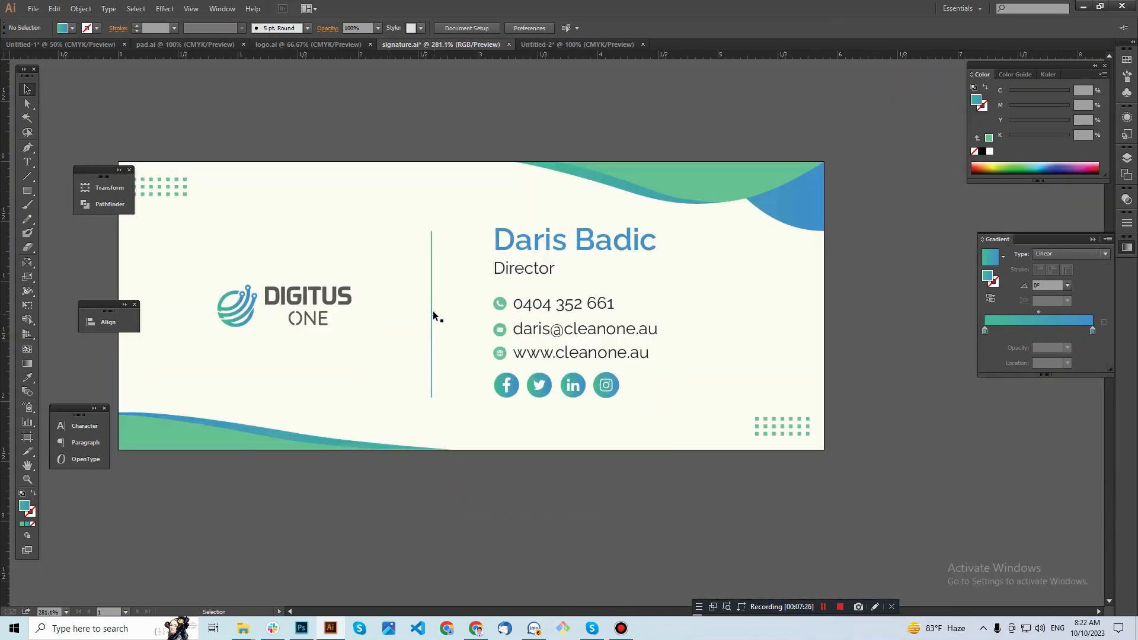
left_click_drag(433, 316, 425, 315)
key("ctrl+d")
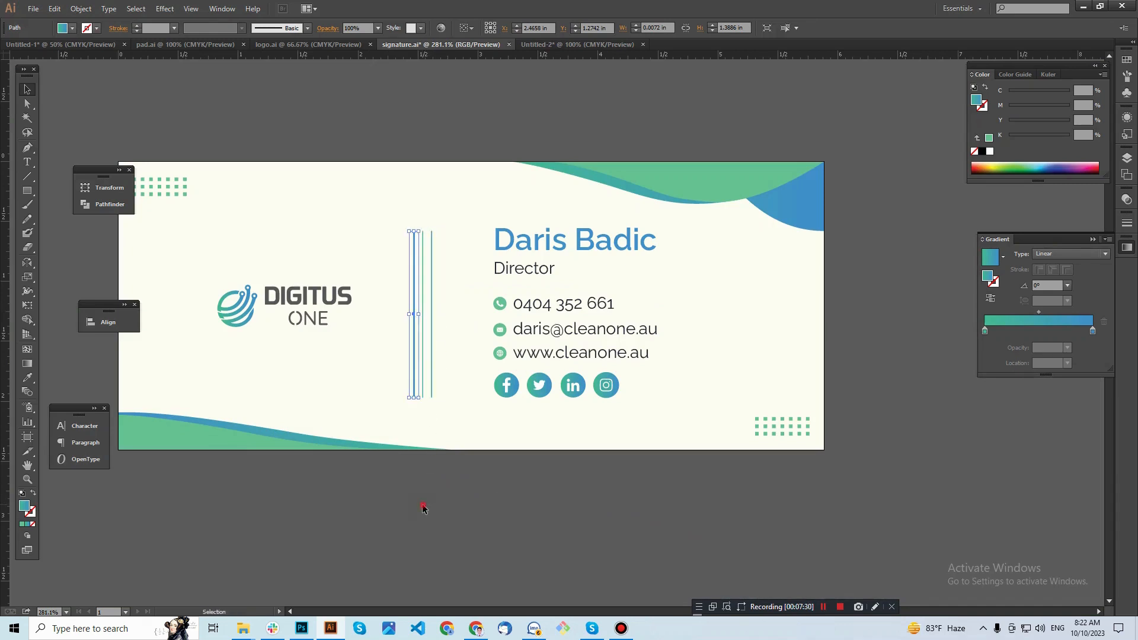
left_click(424, 508)
- Shorten the two outer divider lines equally from both ends, keeping them centred vertically on the middle line
left_click(417, 307)
left_click(432, 304, "shift")
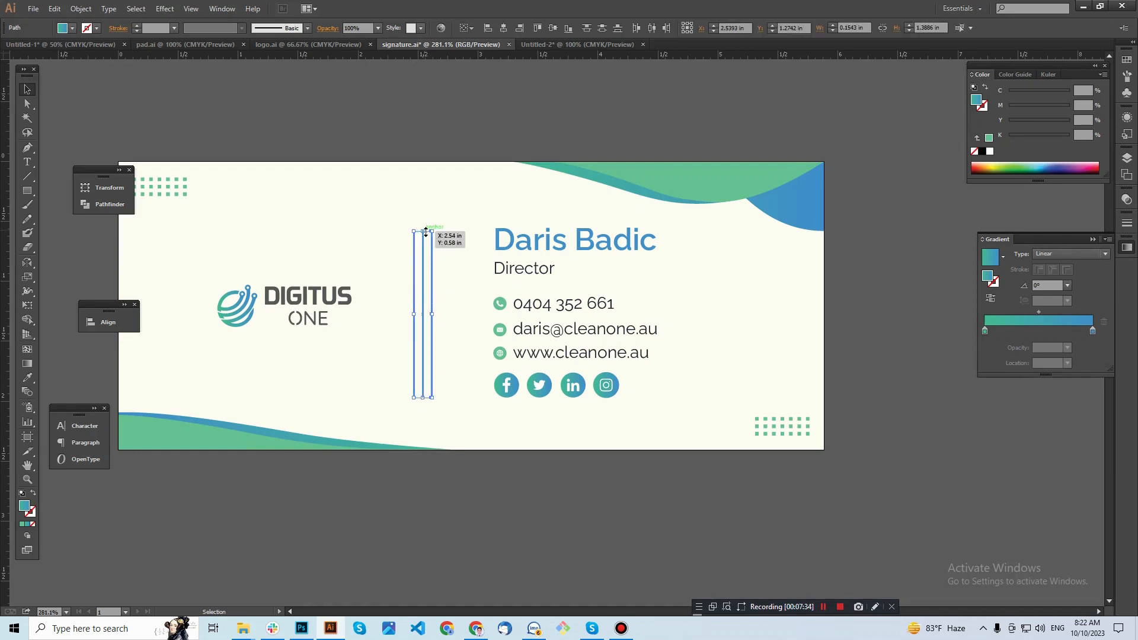
left_click_drag(423, 231, 425, 272)
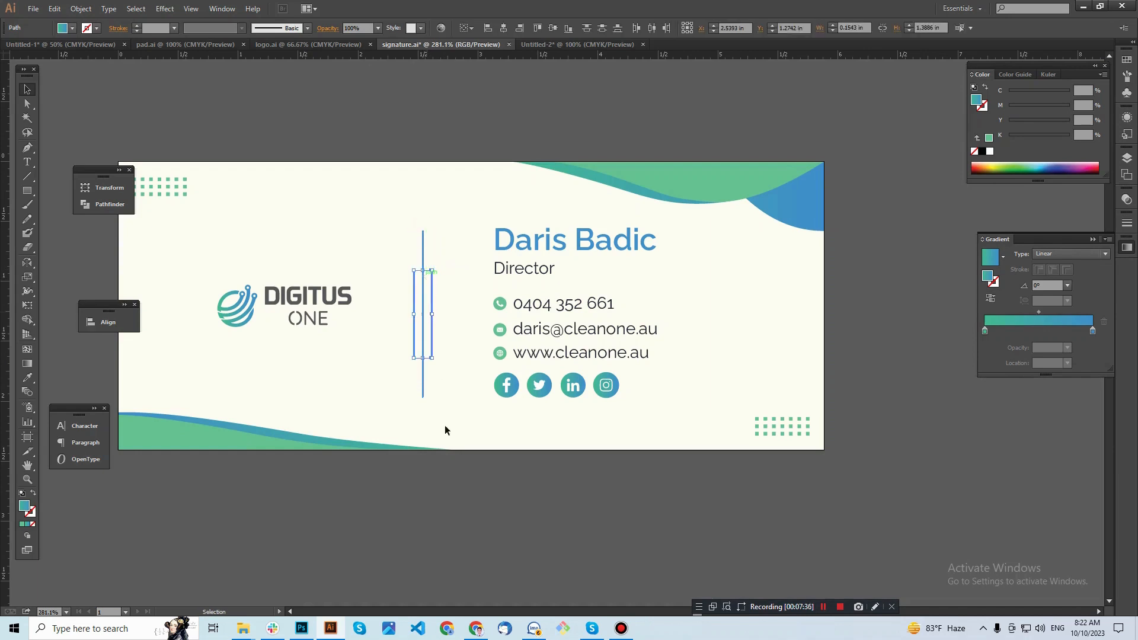
left_click(450, 464)
key("ctrl+1")
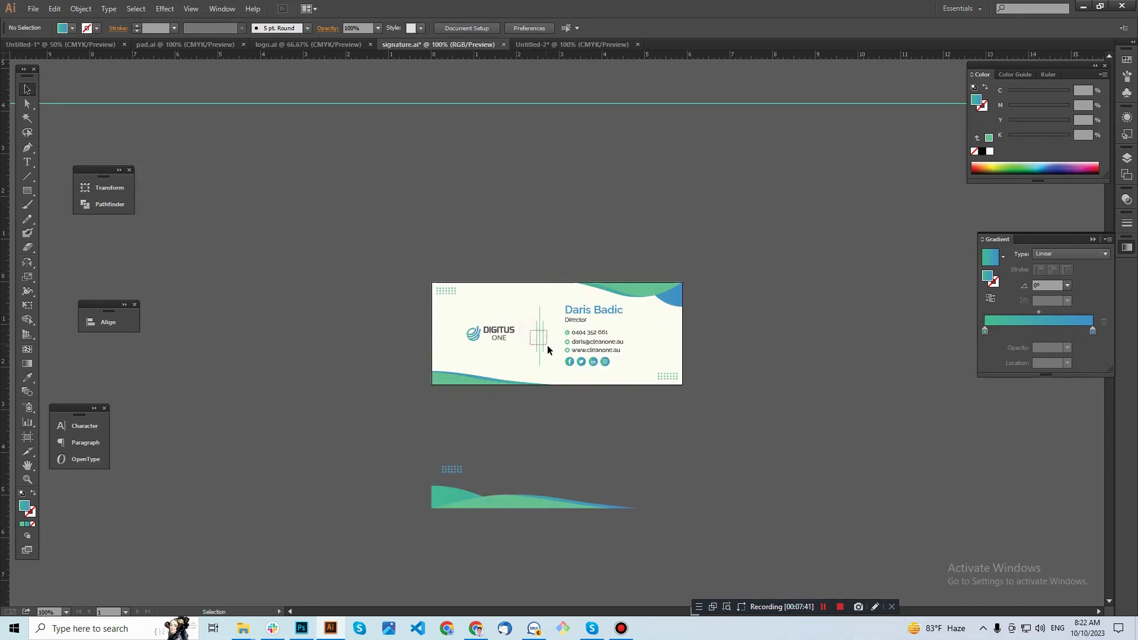
left_click(545, 345)
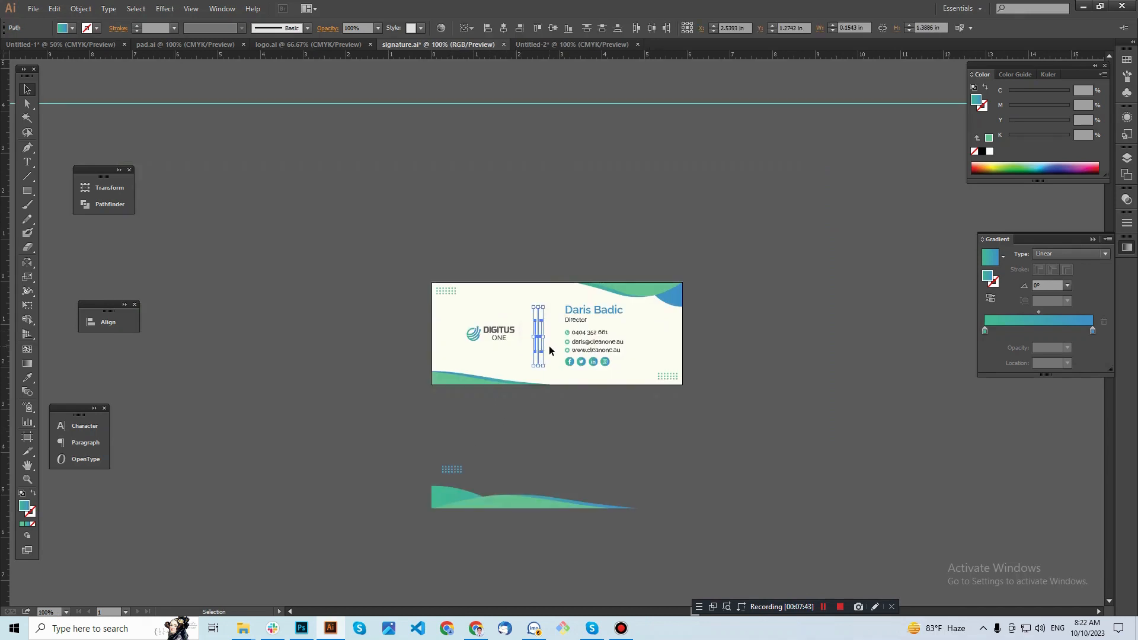
left_click(576, 417)
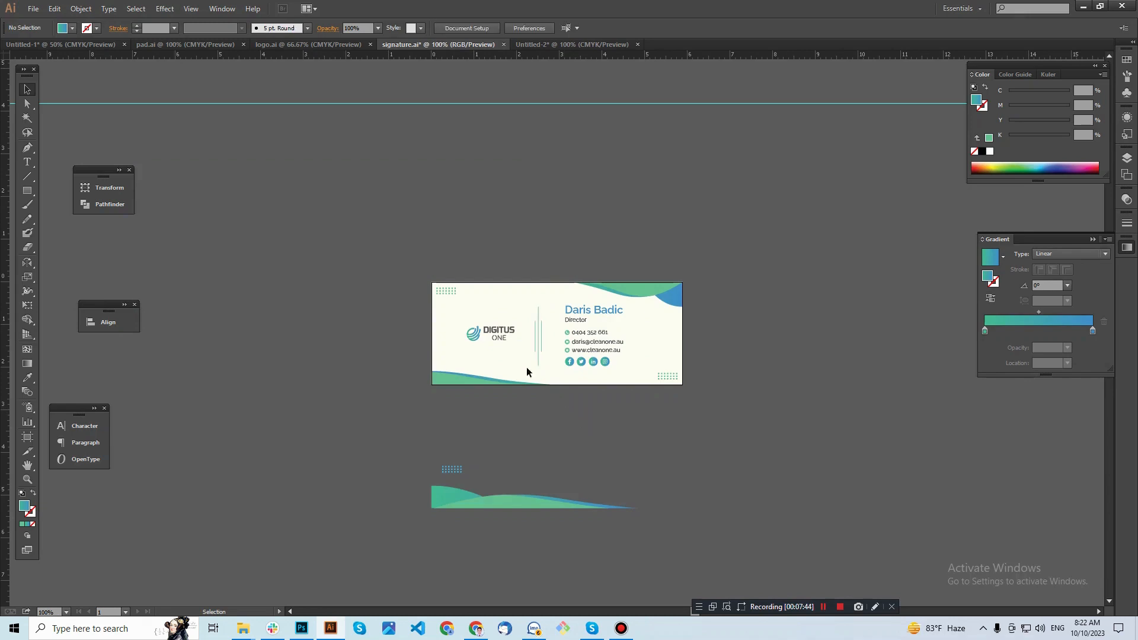
- Nudge the DIGITUS ONE logo closer to the divider lines, to about X 1.50 in
left_click(503, 333)
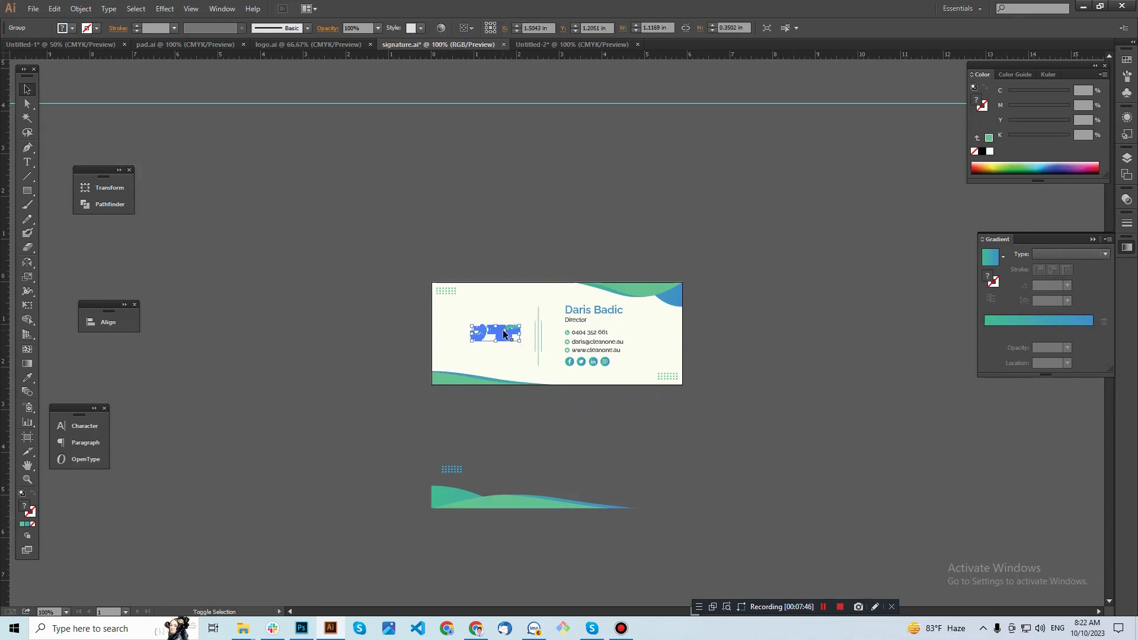
key("shift+Right")
key("shift+Right")
key("shift+Right")
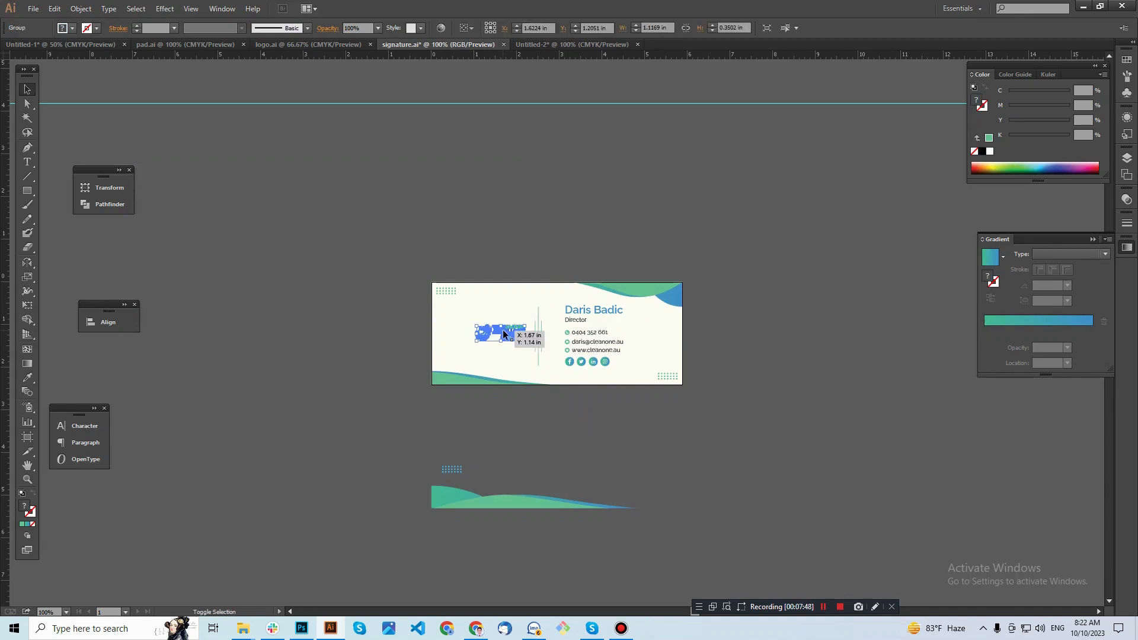
key("shift+Left")
key("shift+Left")
key("shift+Left")
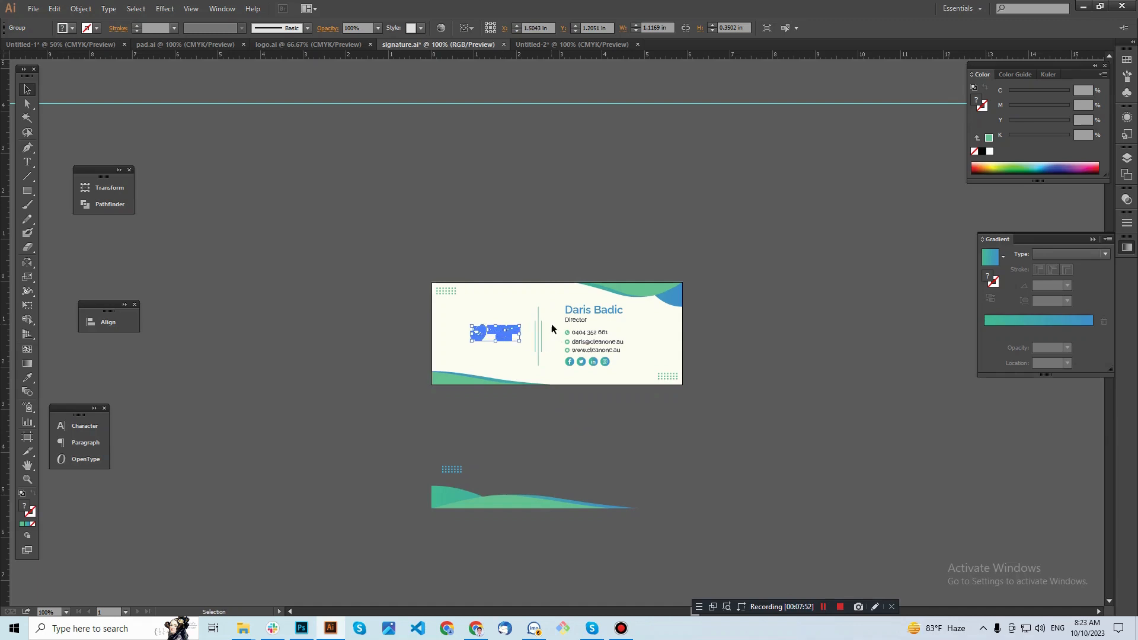
- Shift the name, title, contact details and social icons together toward the divider lines, to about X 3.66 in
left_click_drag(552, 304, 615, 369)
key("shift+Left")
key("shift+Left")
key("shift+Left")
key("shift+Left")
key("shift+Left")
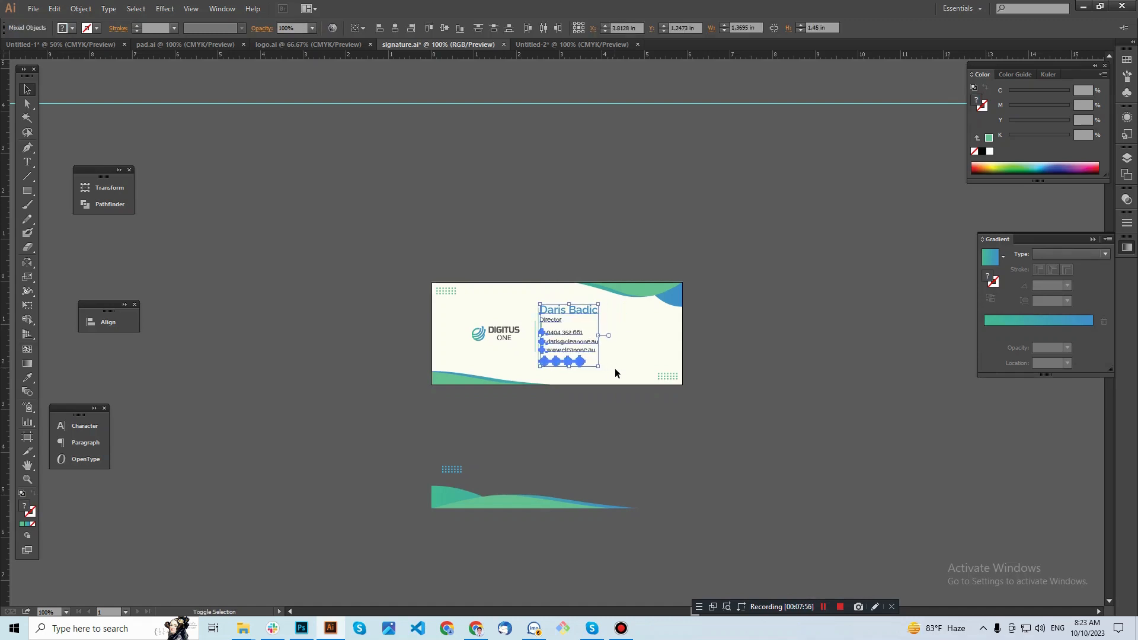
key("Right")
key("Right")
key("Right")
key("Right")
key("Right")
key("Right")
key("Right")
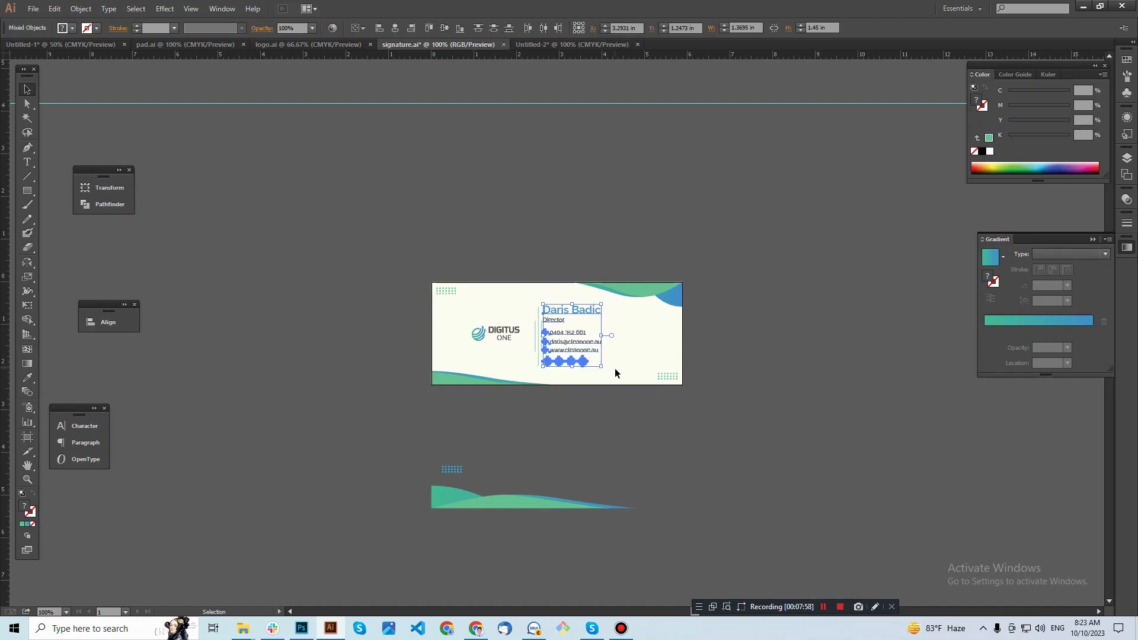
key("shift+Right")
key("shift+Right")
key("shift+Right")
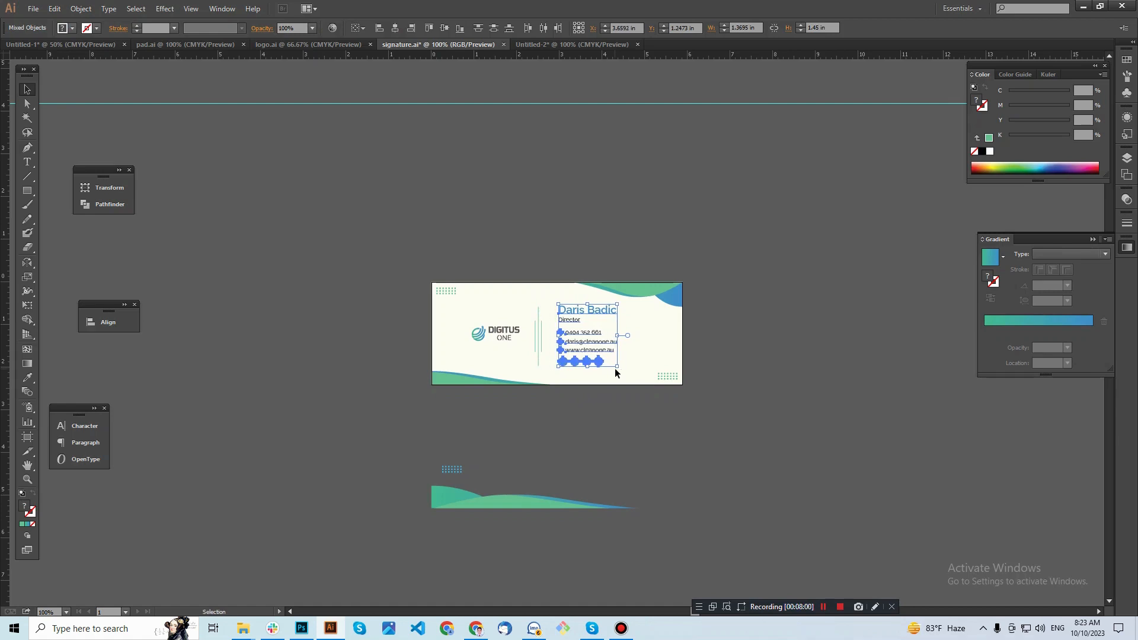
left_click(605, 432)
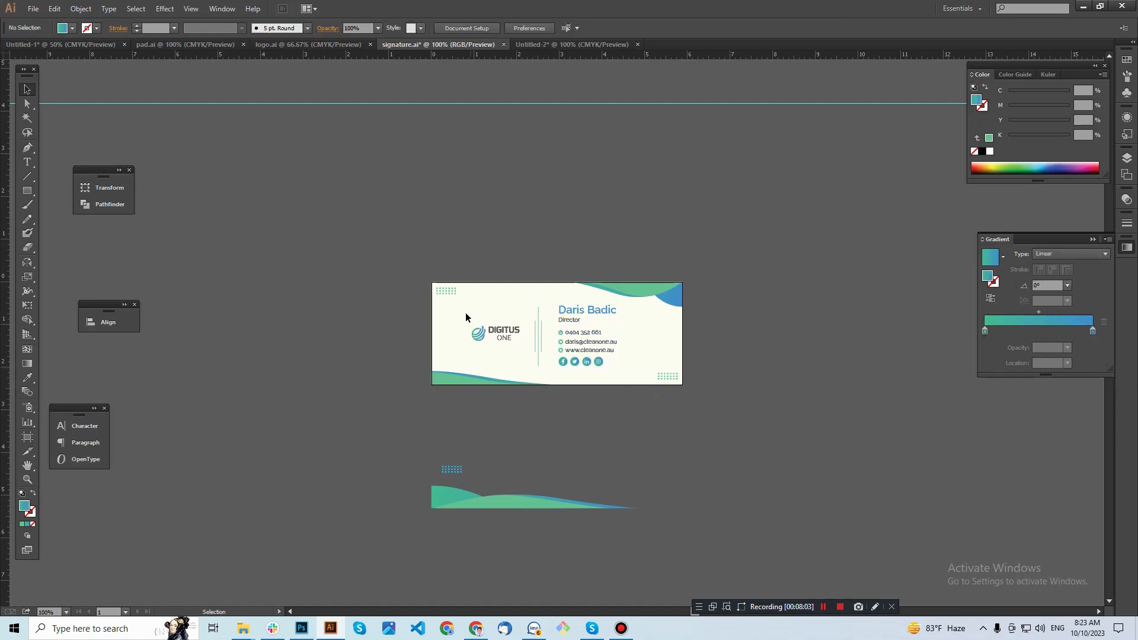
- Move the logo, divider lines and contact block together toward the signature's horizontal centre, to about X 2.88 in
left_click_drag(465, 315, 616, 365)
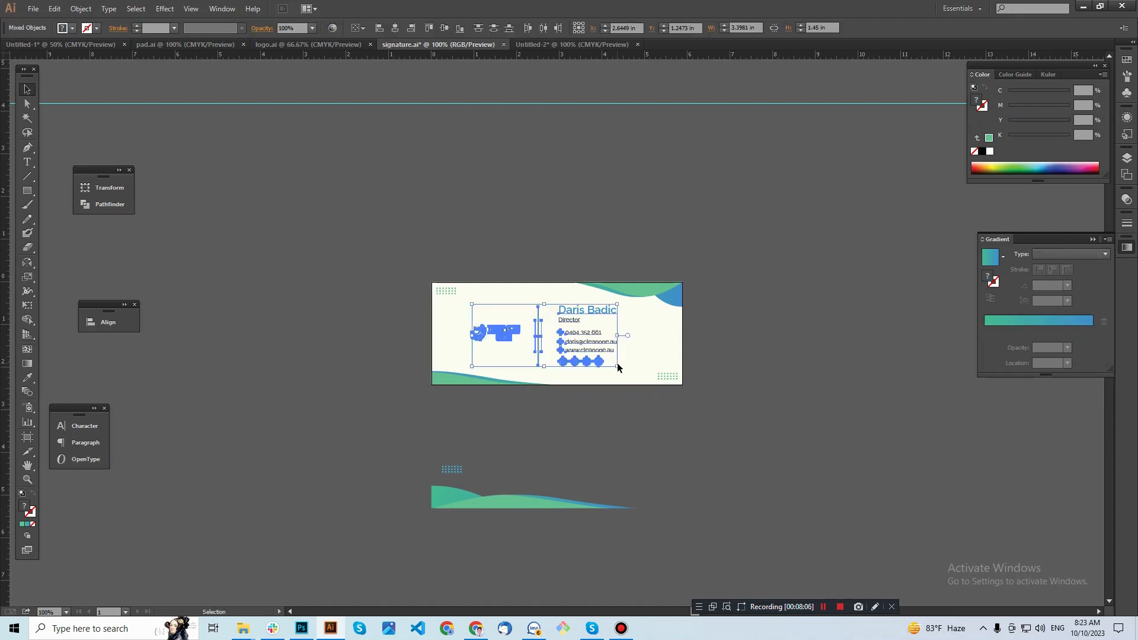
key("shift+Right")
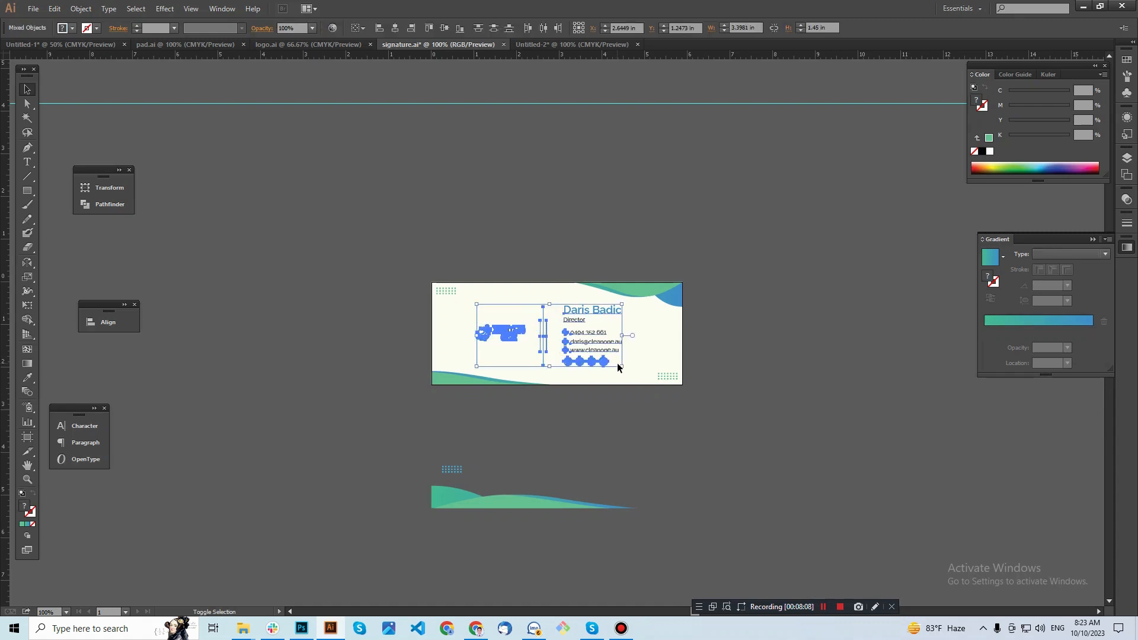
key("shift+Right")
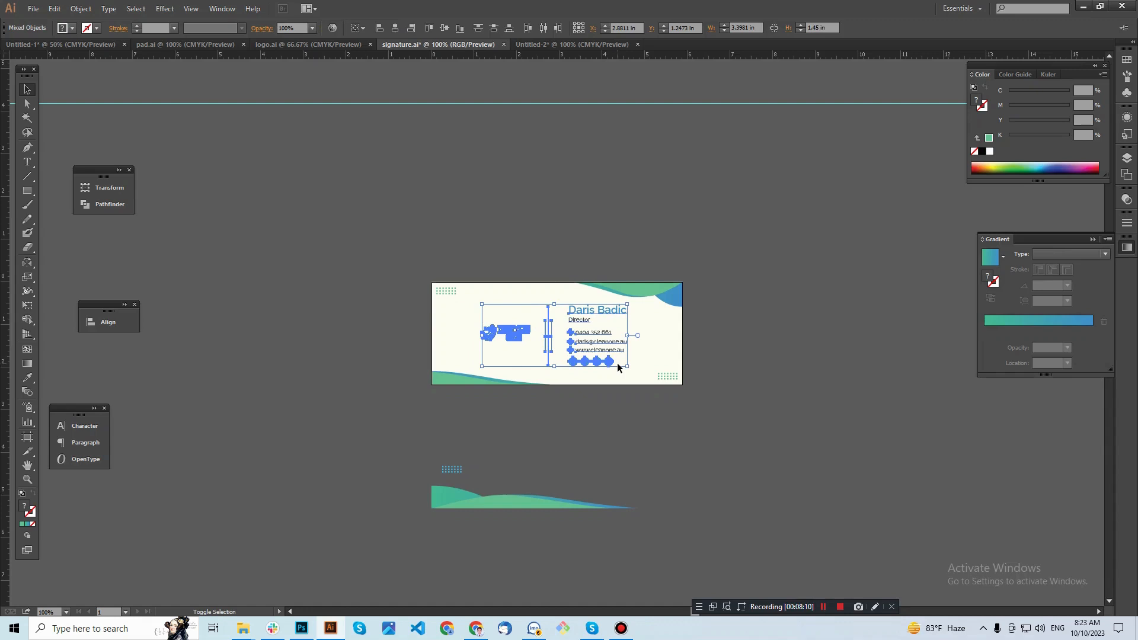
left_click(780, 342)
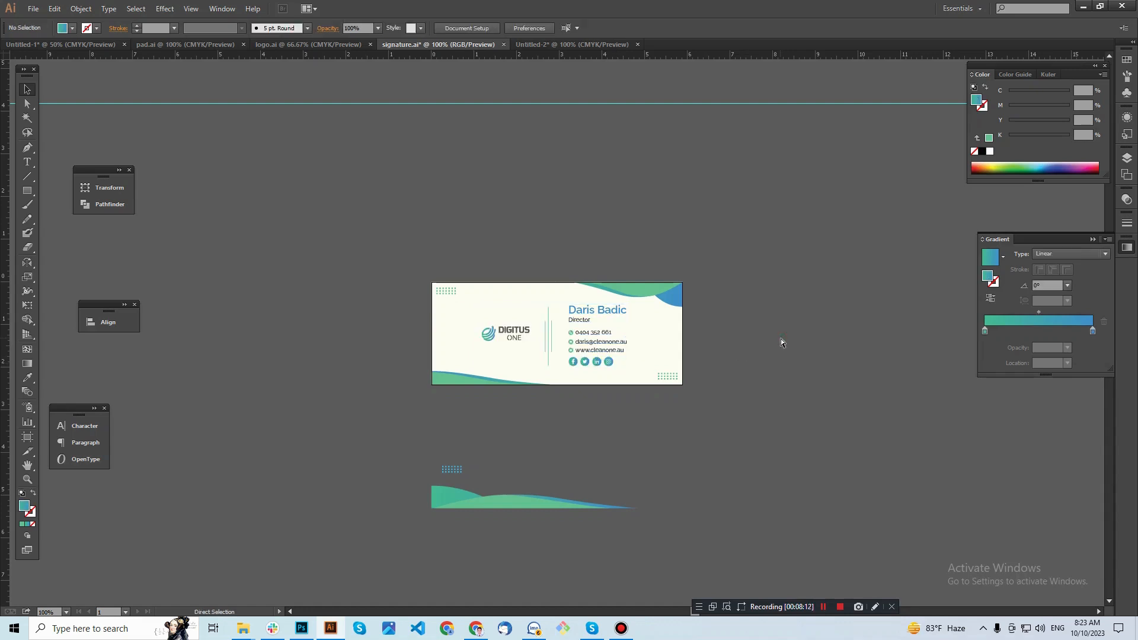
- Try black on both corner dot patterns, then undo the recolouring
key("z")
left_click(621, 343)
left_click_drag(503, 375, 527, 397)
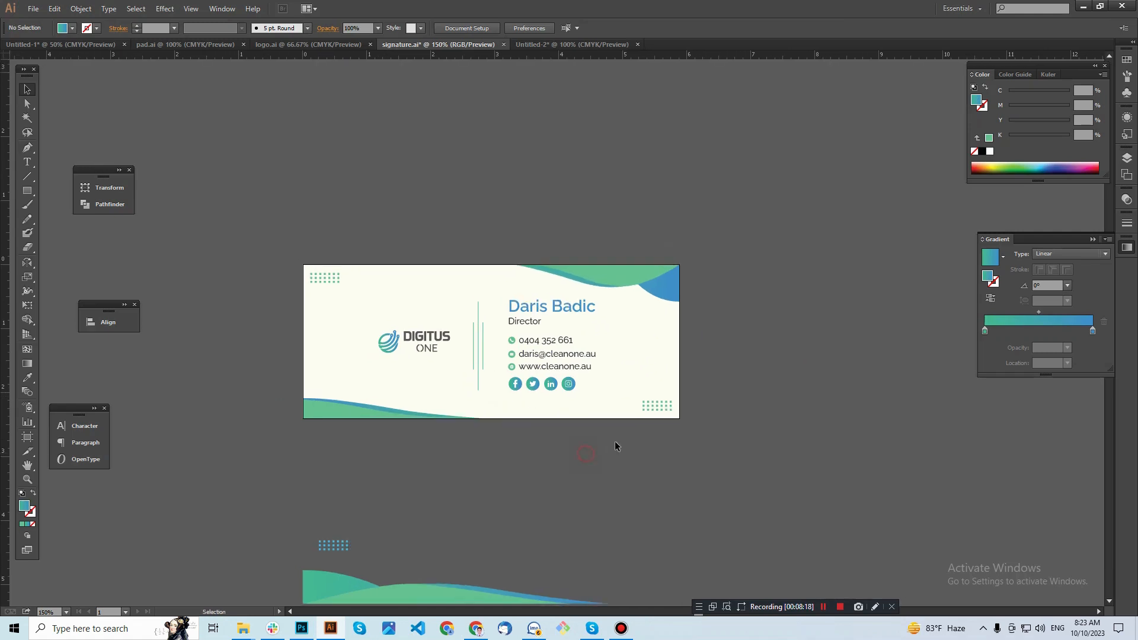
left_click(652, 406)
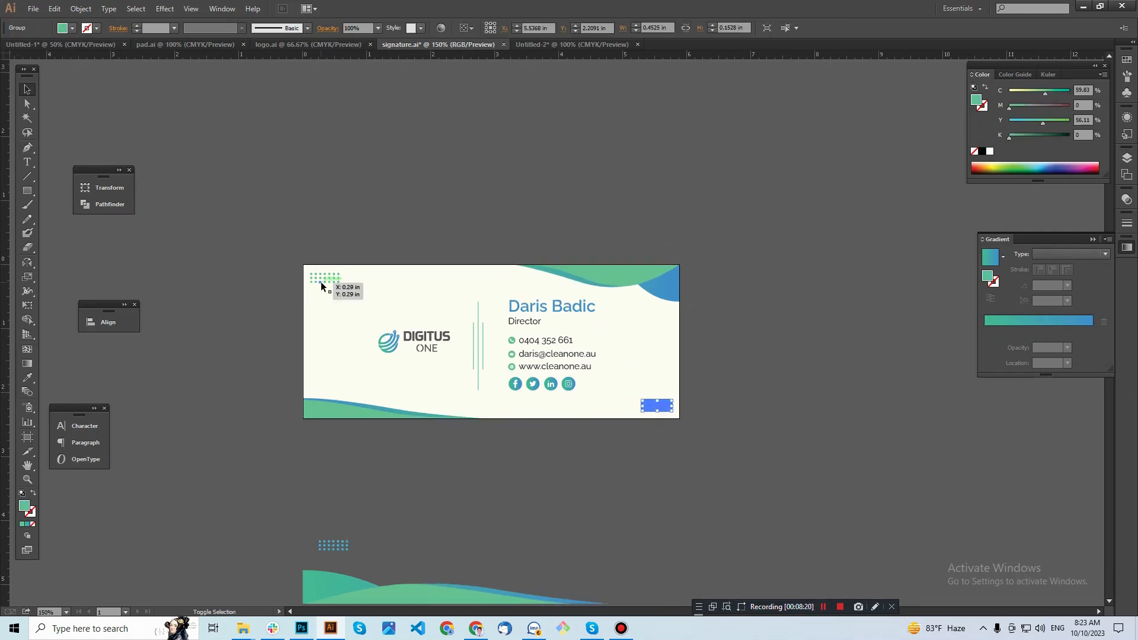
left_click(339, 276, "shift")
left_click(982, 151)
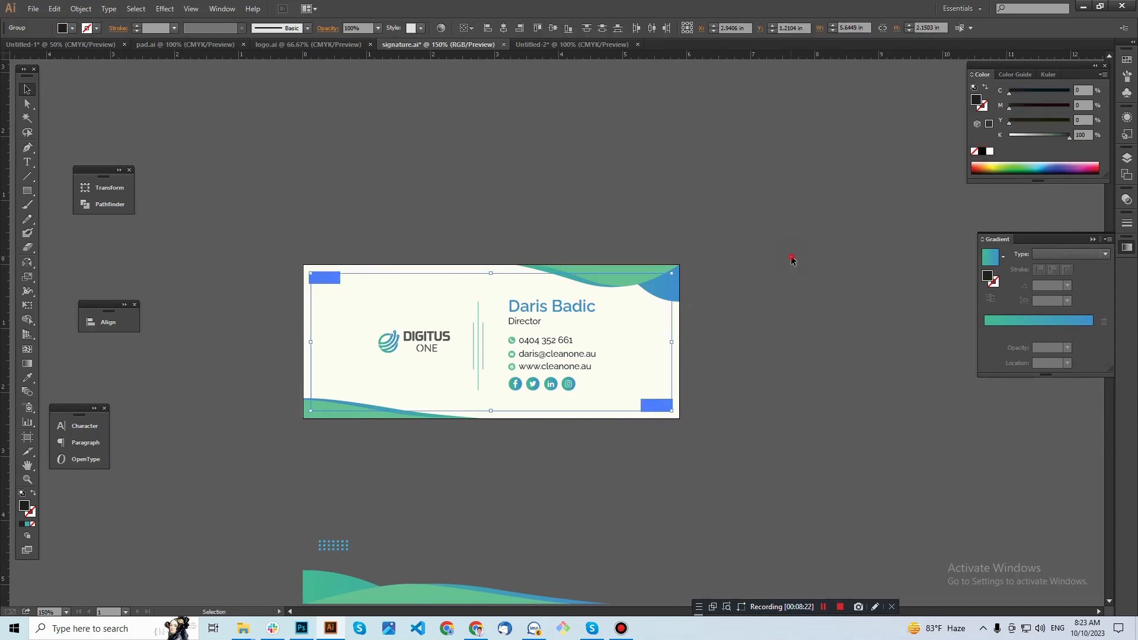
left_click(794, 257)
key("ctrl")
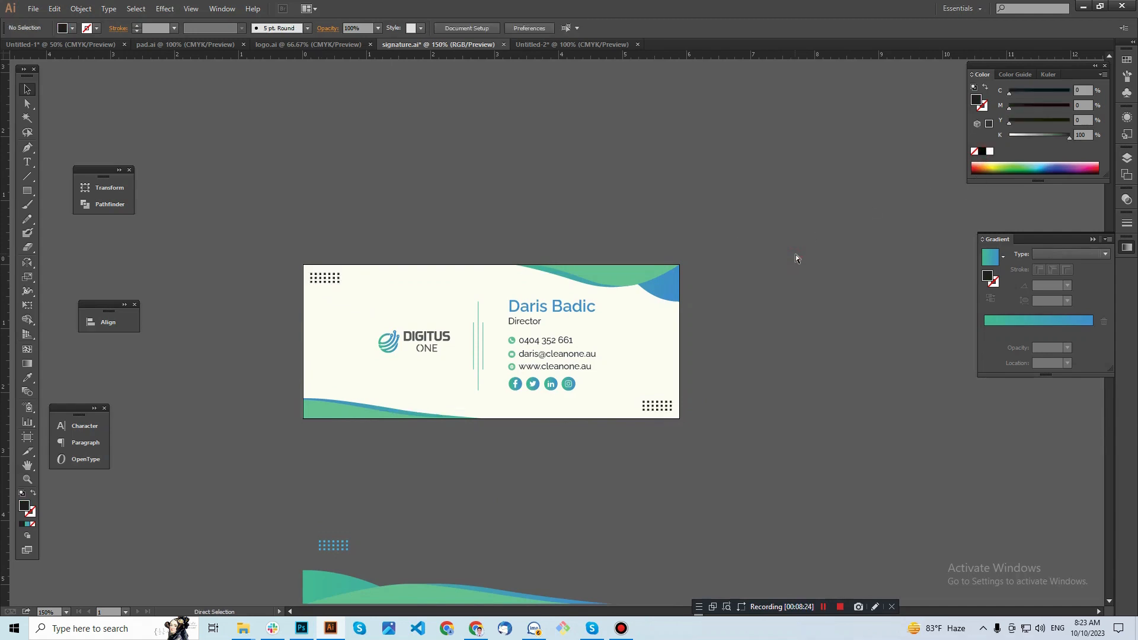
key("ctrl+z")
key("ctrl+z")
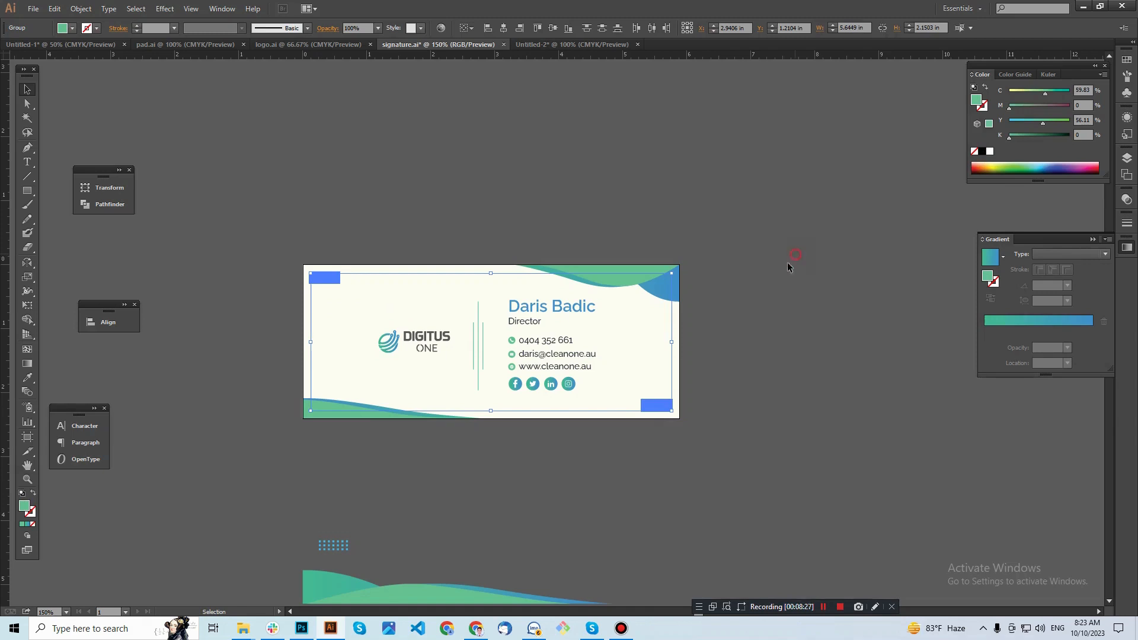
- Try moving both corner dot patterns together above the artboard, then undo the move
left_click(795, 258)
left_click(656, 404)
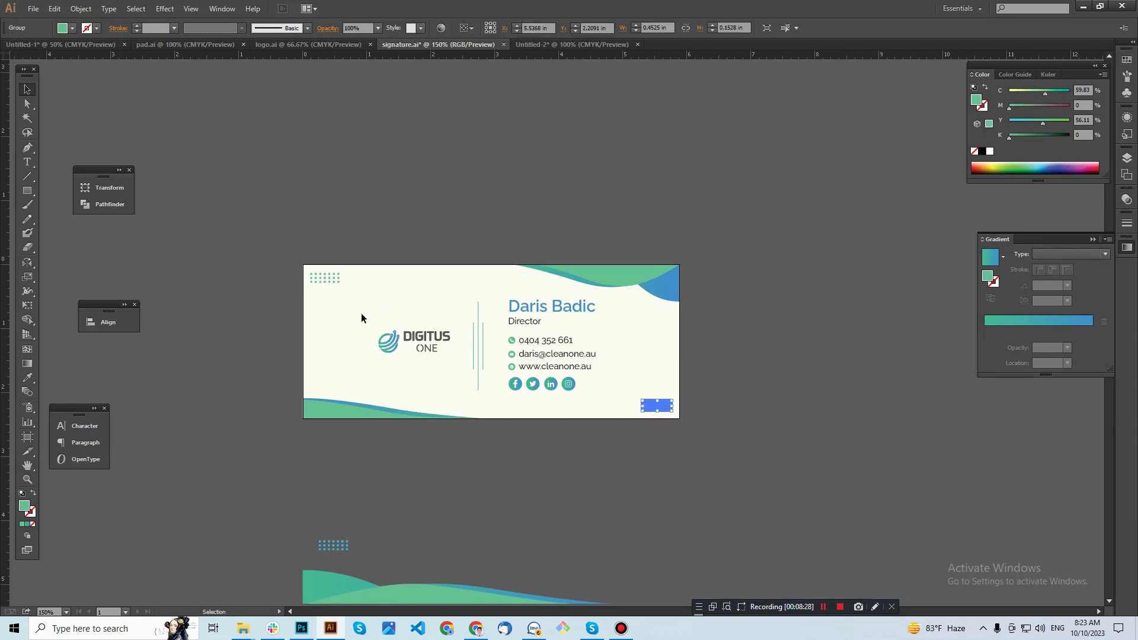
left_click(333, 280, "shift")
left_click_drag(333, 281, 370, 119)
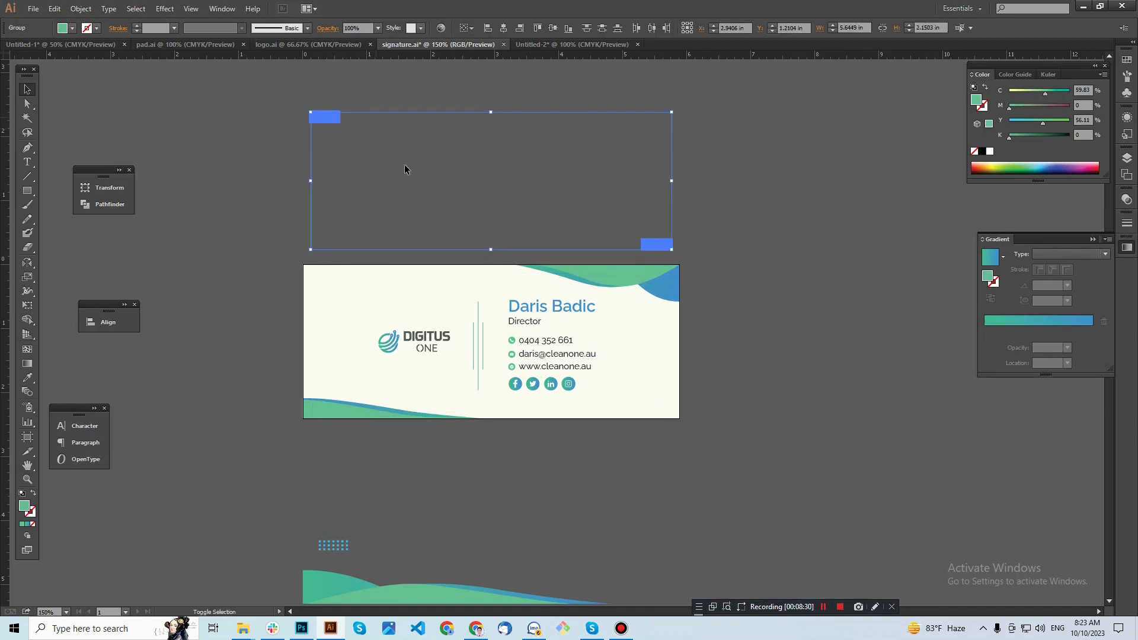
key("ctrl+z")
left_click(685, 375)
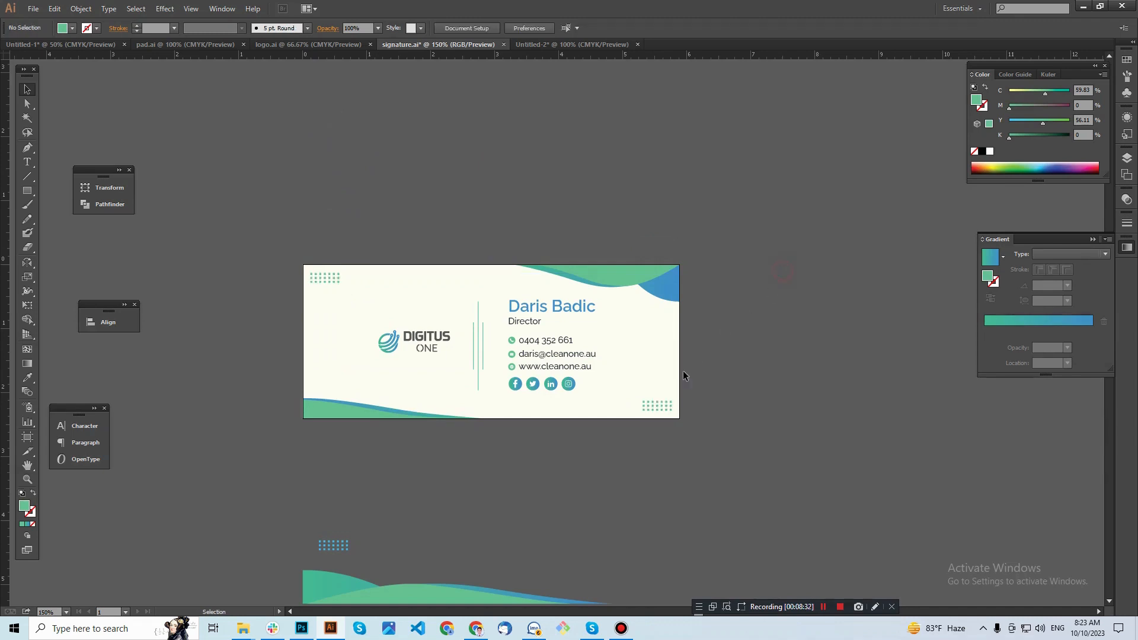
- Move the lower-right and upper-left dot patterns straight outward, off either side of the artboard
left_click(658, 407)
left_click_drag(657, 409, 745, 410)
left_click(324, 282)
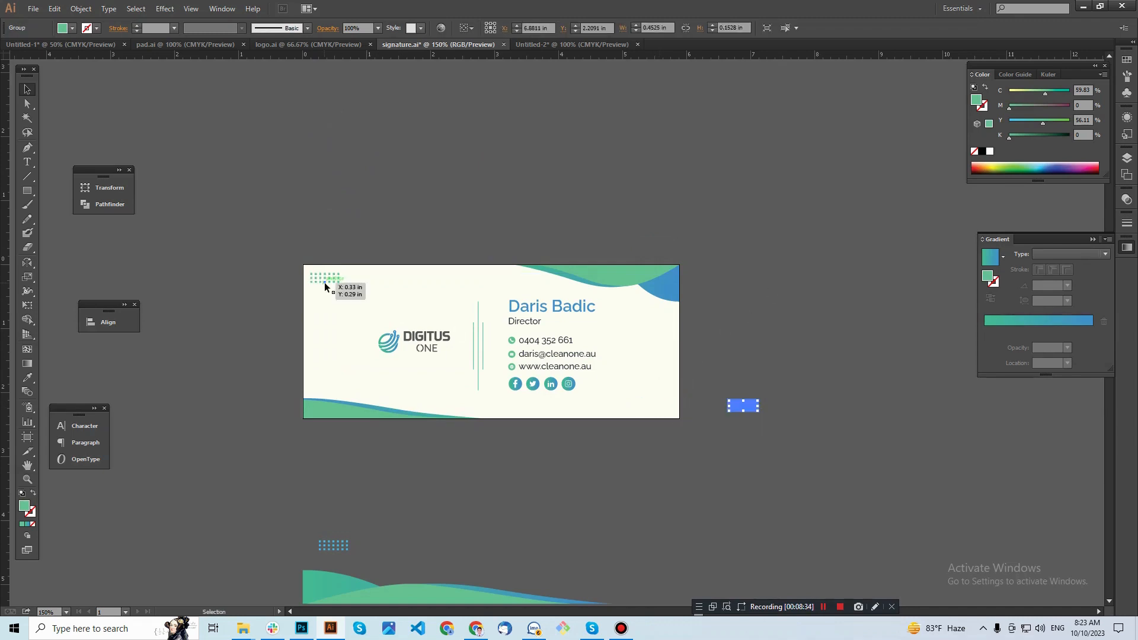
left_click_drag(322, 282, 191, 283)
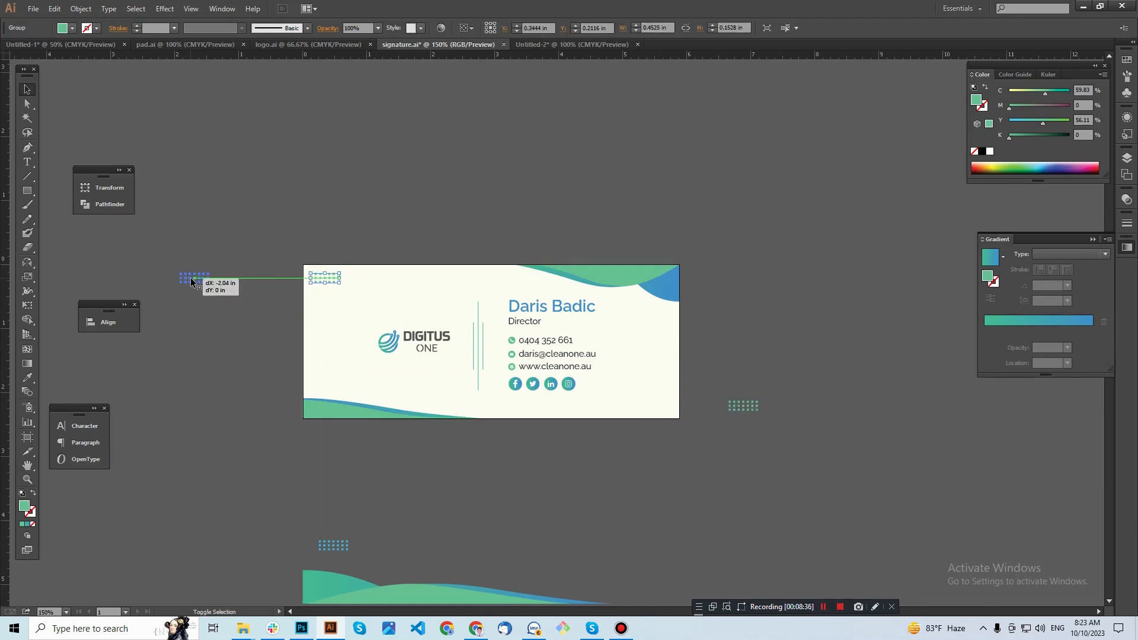
left_click(209, 372)
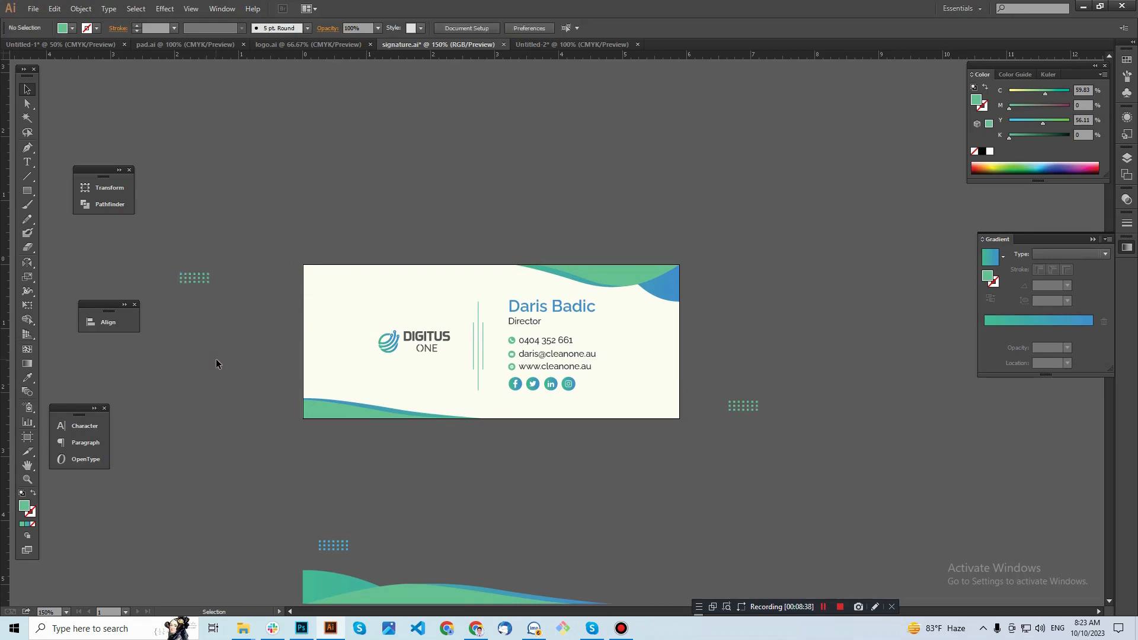
- Draw a circle about 0.41 in wide in the artboard's lower-right corner, outline it in green without fill, and duplicate it diagonally up-left, overlapping
key("l")
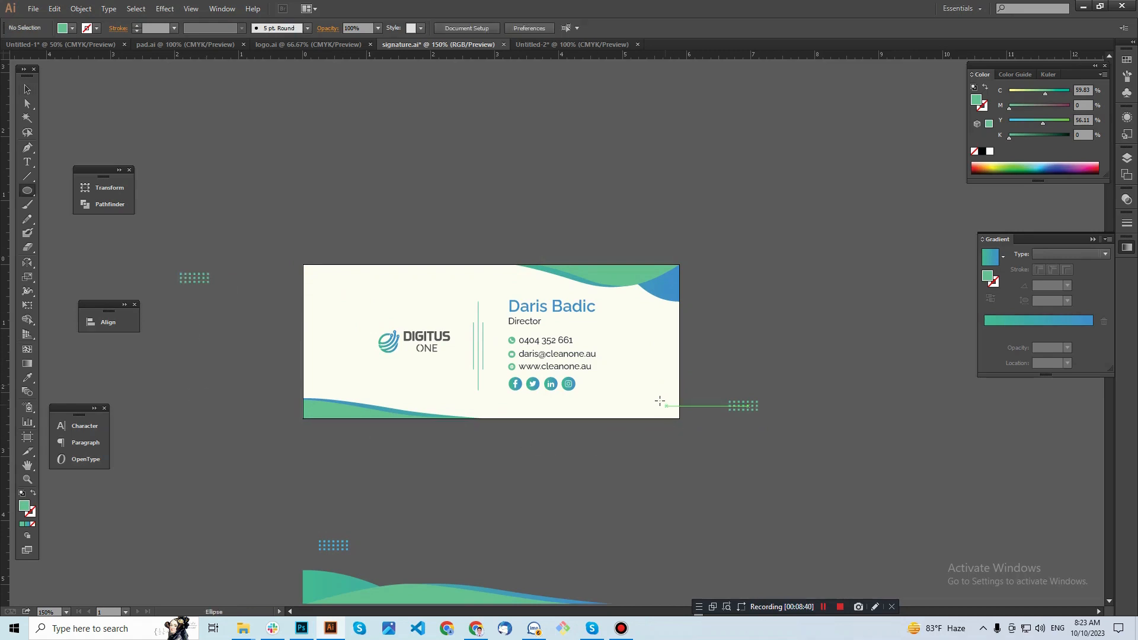
left_click_drag(658, 398, 671, 411)
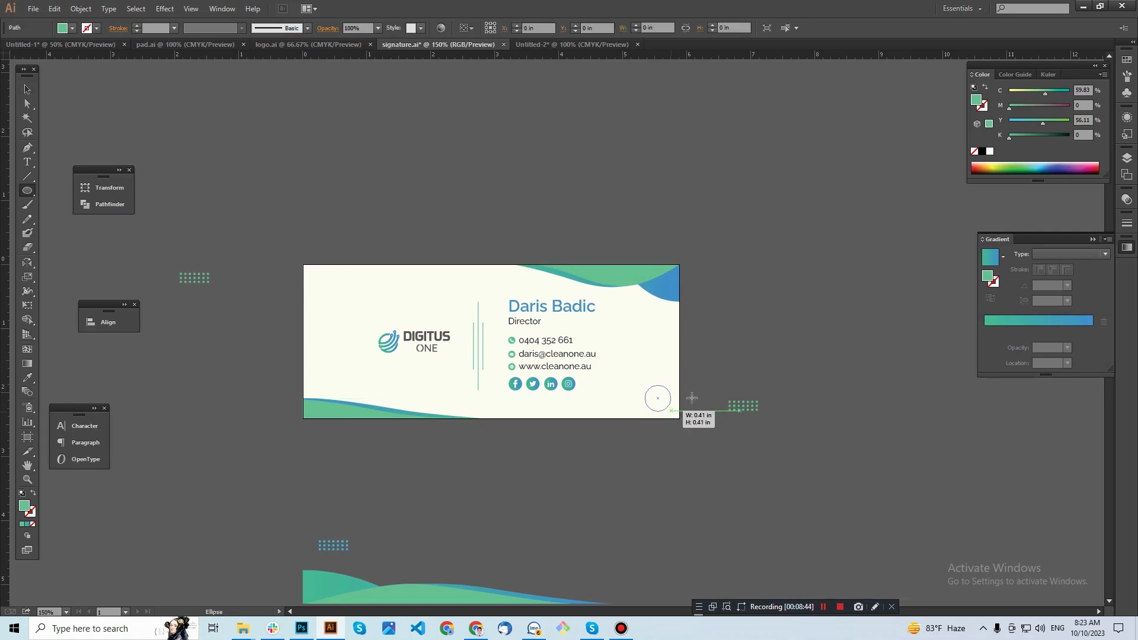
key("v")
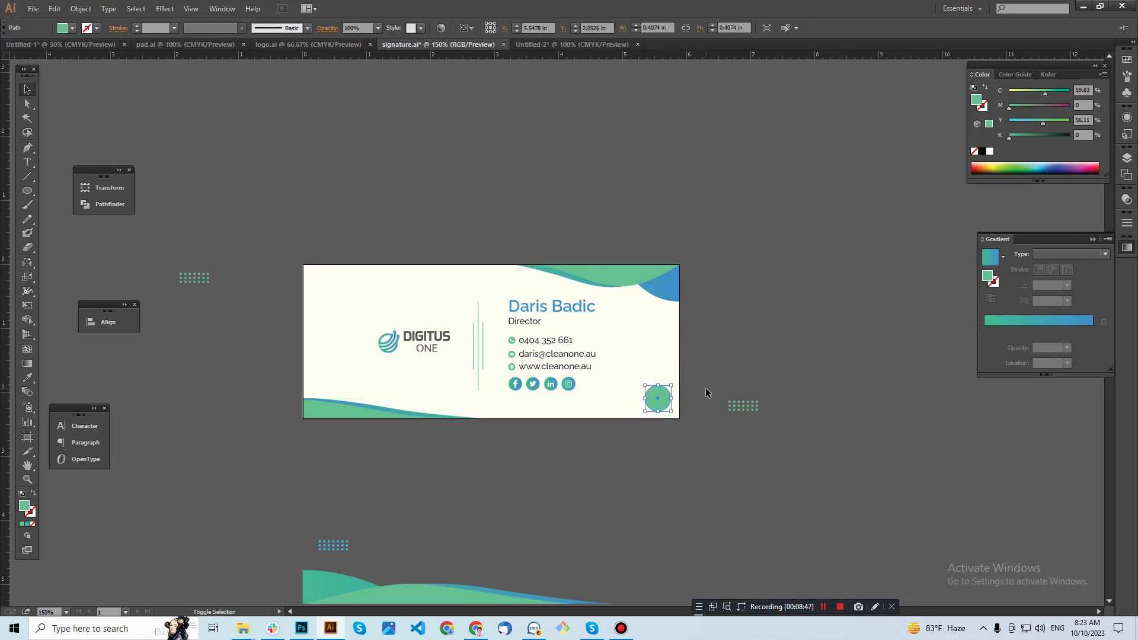
key("shift+x")
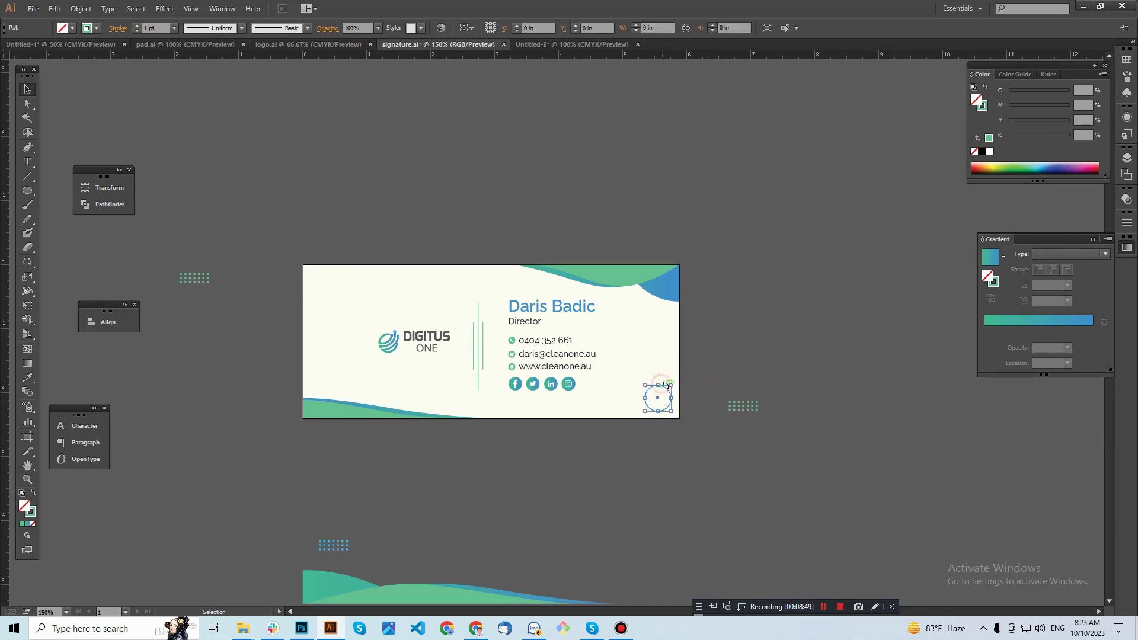
left_click_drag(670, 393, 660, 382)
left_click(746, 366)
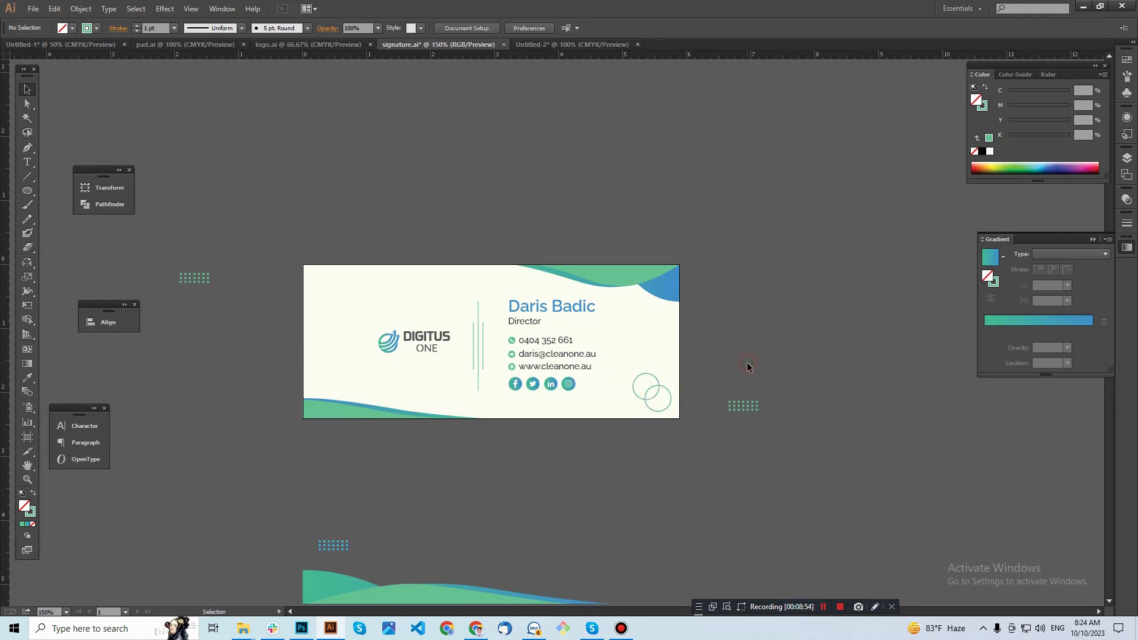
- Scale the two overlapping circles together to about 0.45 in and place a copy inset in the artboard's upper-left corner
left_click(649, 373, "ctrl")
left_click_drag(582, 389, 657, 403)
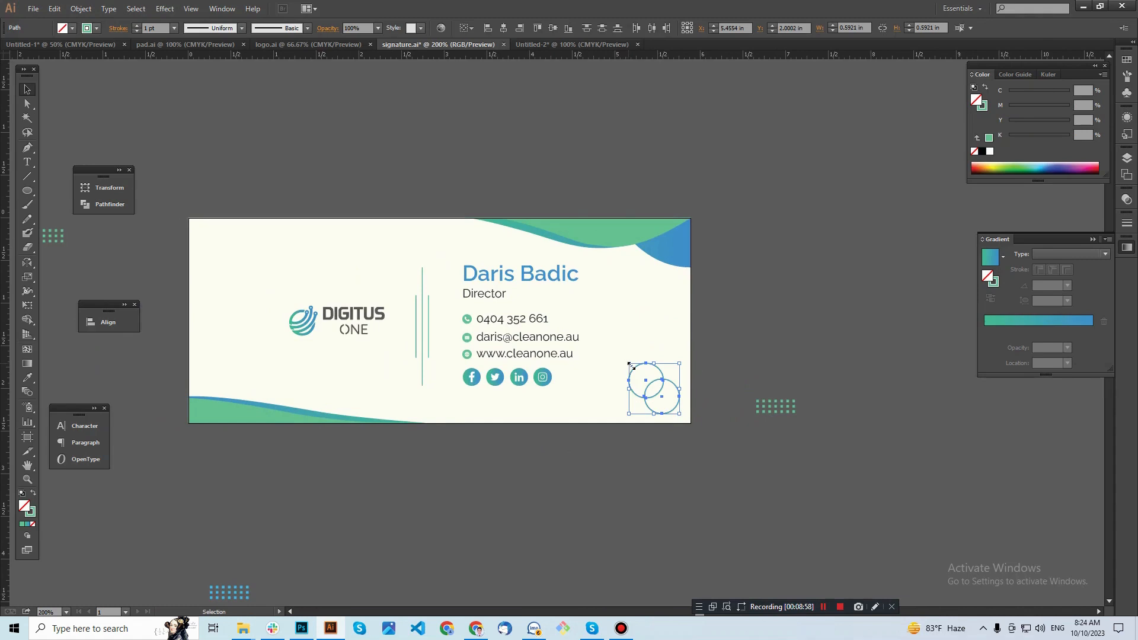
left_click_drag(629, 366, 211, 243)
left_click(648, 362)
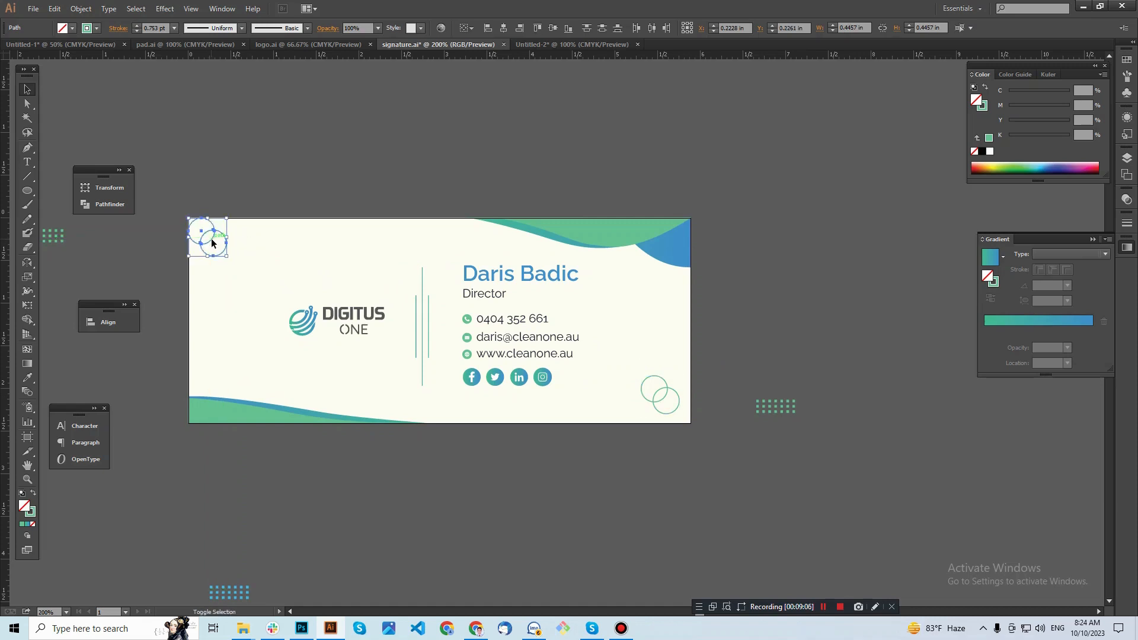
left_click(637, 476)
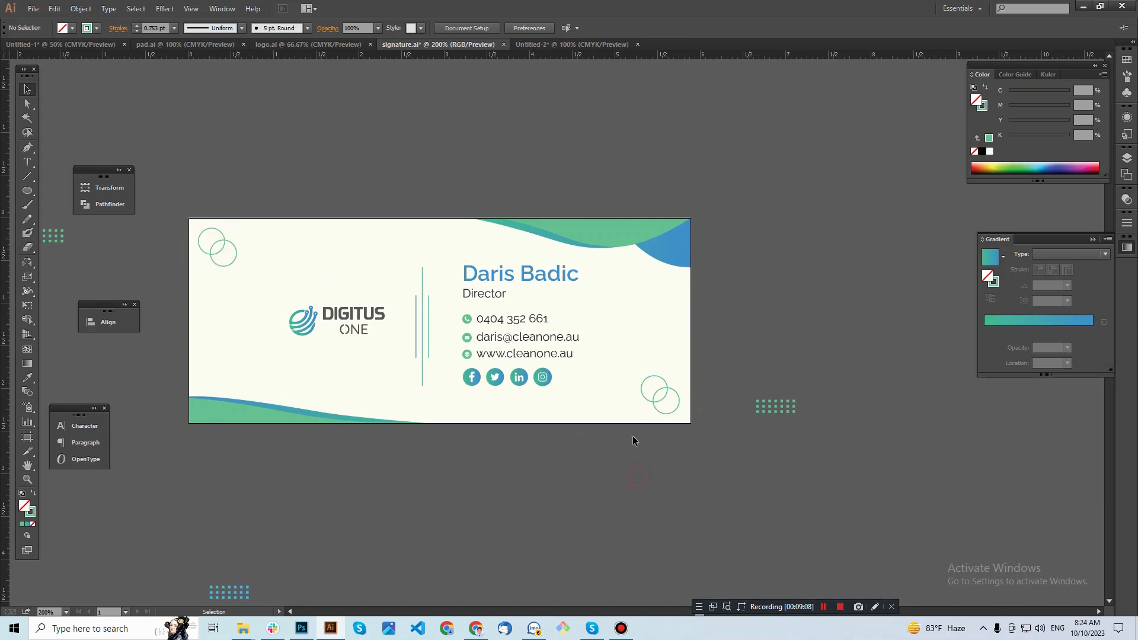
- Snap the lower-right circle pair to the artboard's corner, then inset it equally upward and to the left
left_click_drag(629, 366, 685, 423)
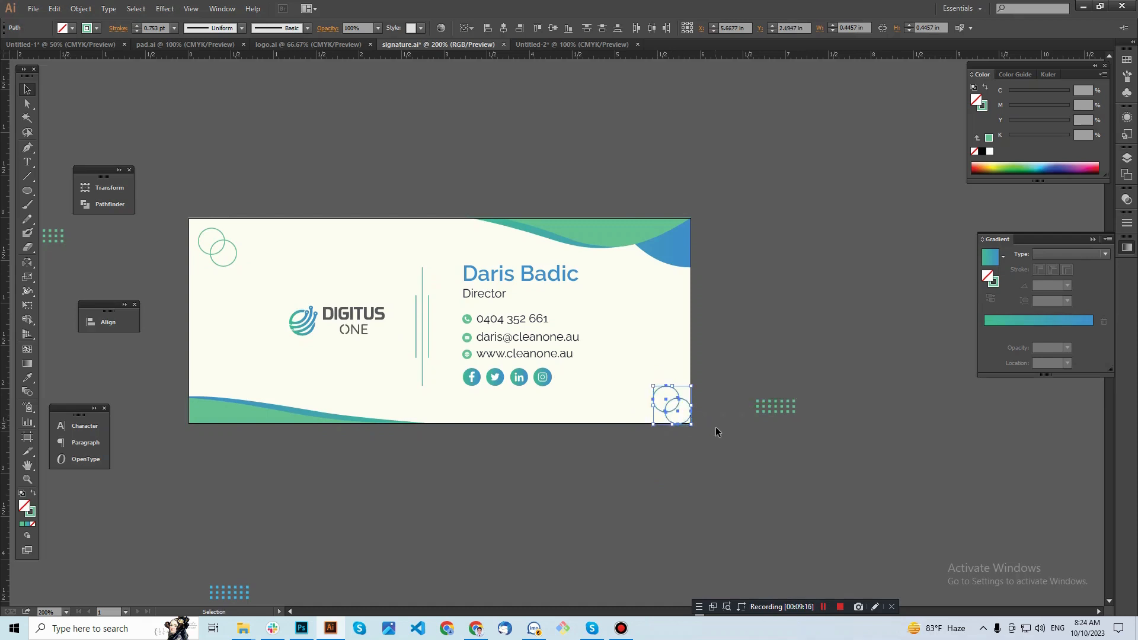
key("shift+Up")
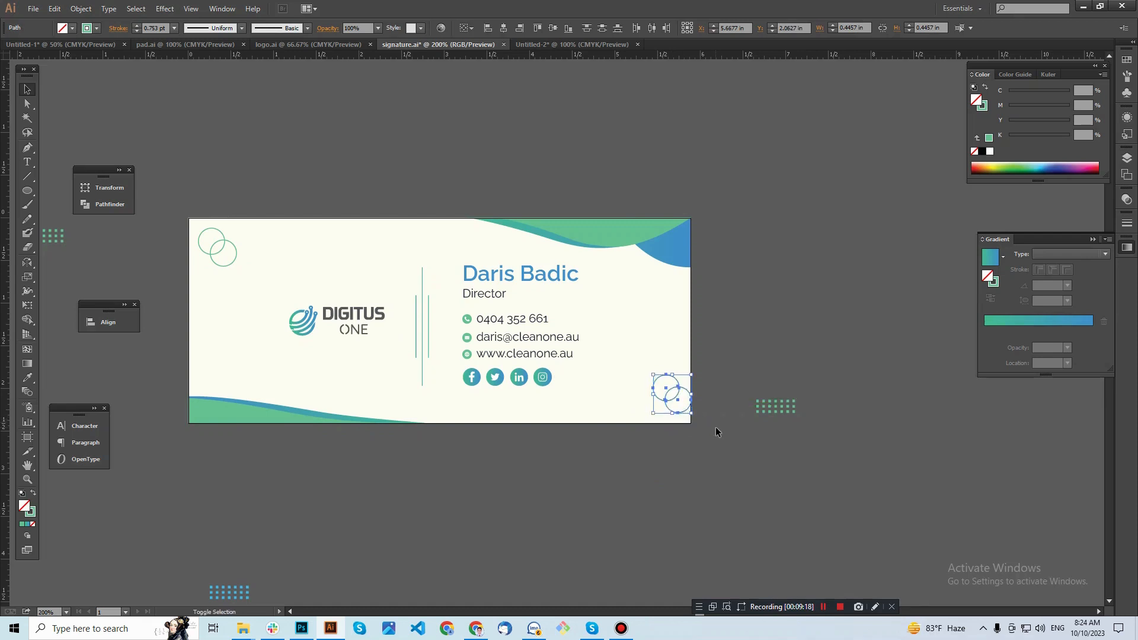
key("shift+Left")
left_click(769, 420)
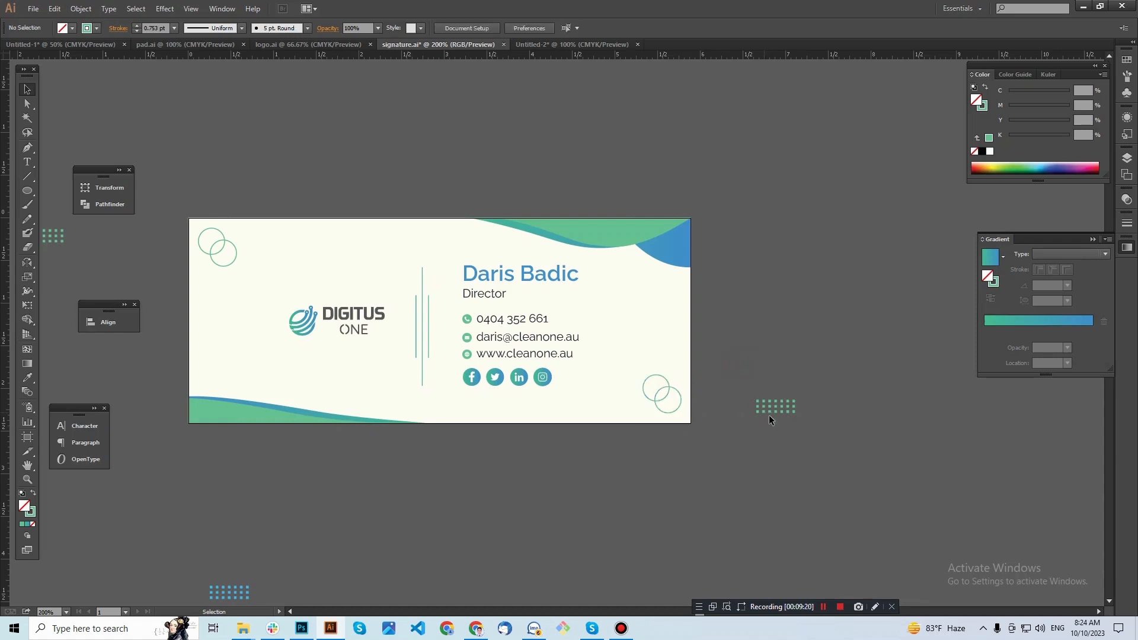
- Delete the leftover dot patterns and the spare wave shapes lying outside the artboard
left_click(773, 409)
left_click(729, 428)
key("space")
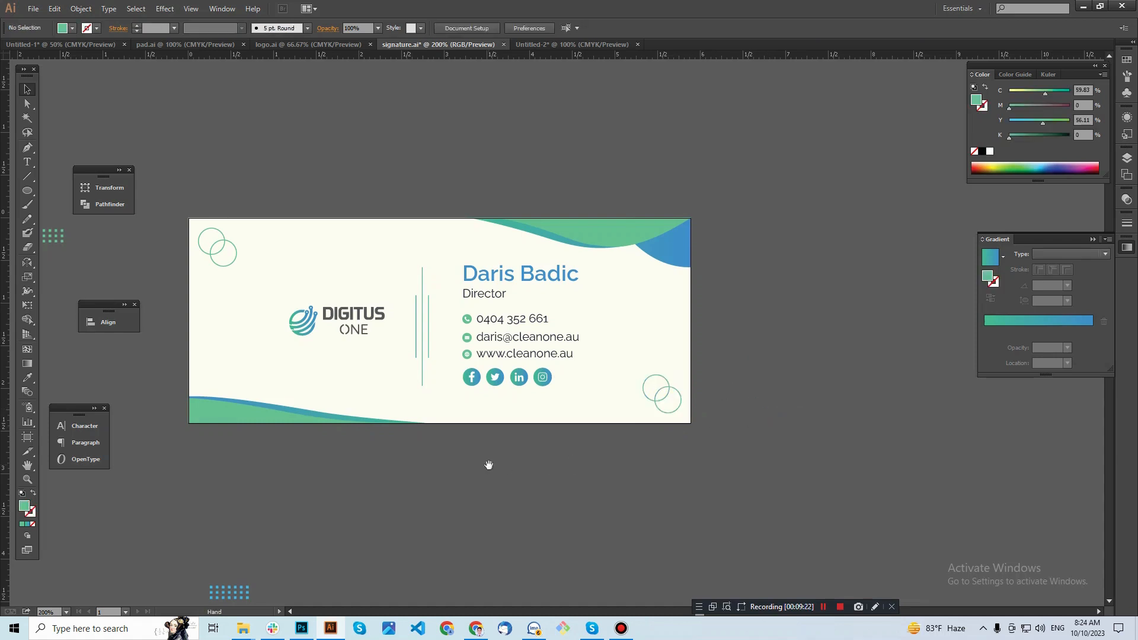
left_click_drag(488, 465, 579, 483)
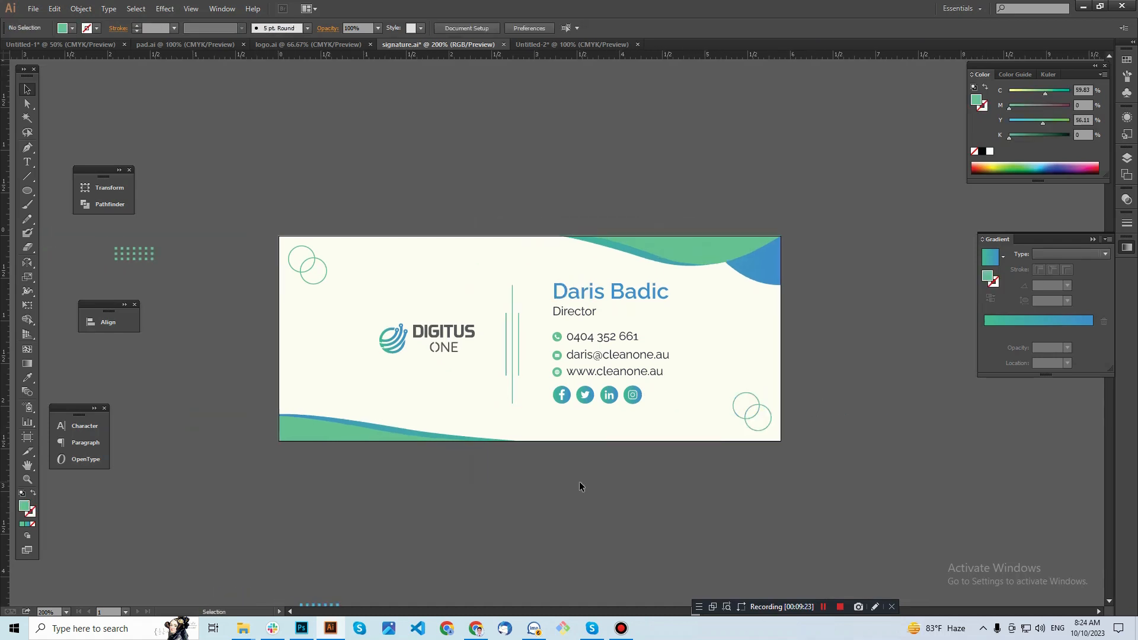
key("space")
left_click_drag(569, 462, 581, 471)
left_click(576, 445, "ctrl+alt")
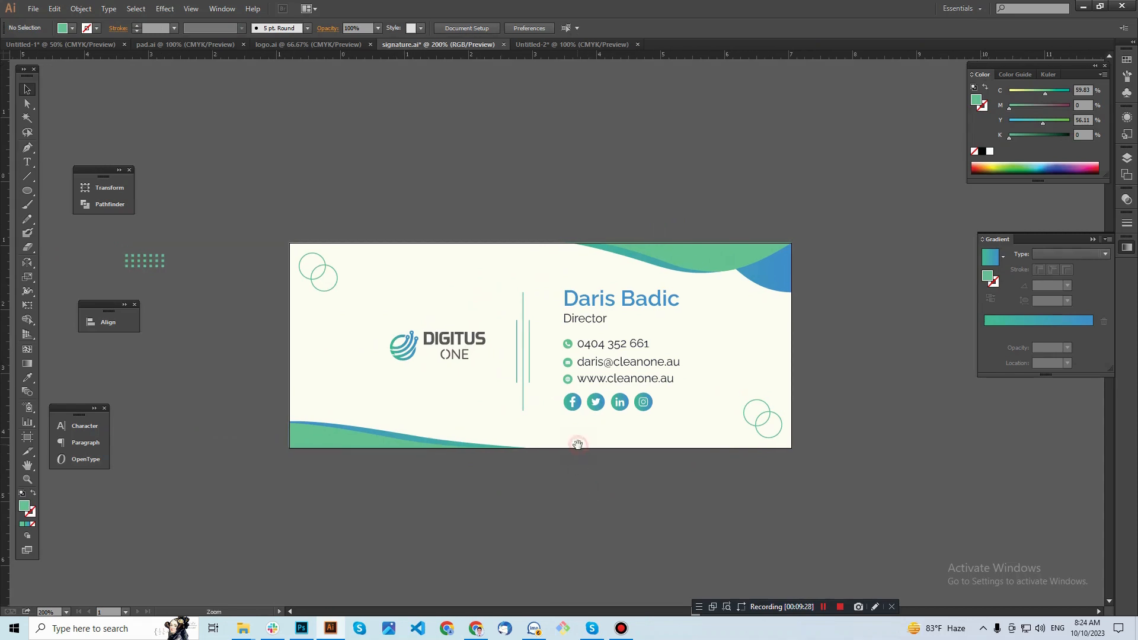
scroll(370, 479, "up", 1)
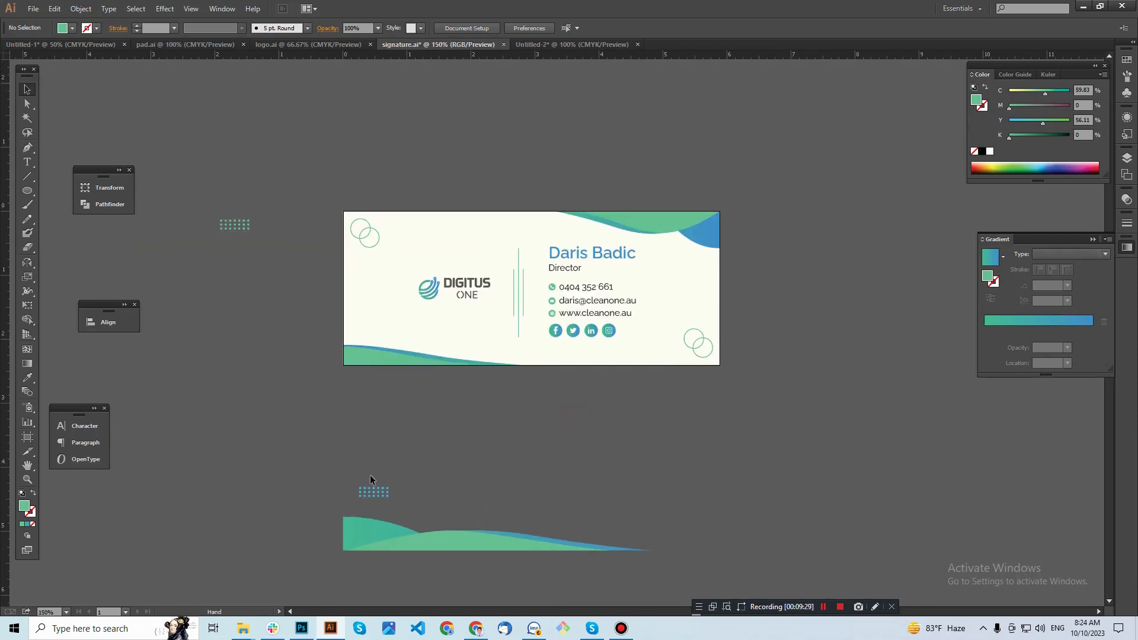
left_click(538, 552)
key("Delete")
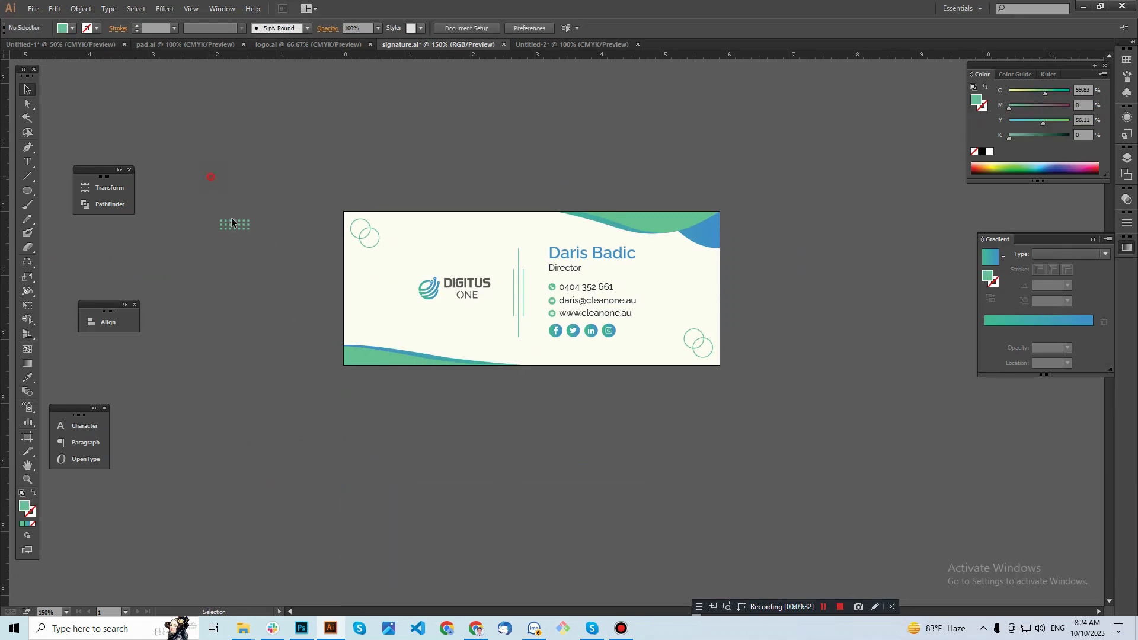
left_click(233, 223)
key("Delete")
- Hide the panels, check the finished signature at 100% zoom, and save signature.ai
key("Tab")
key("space")
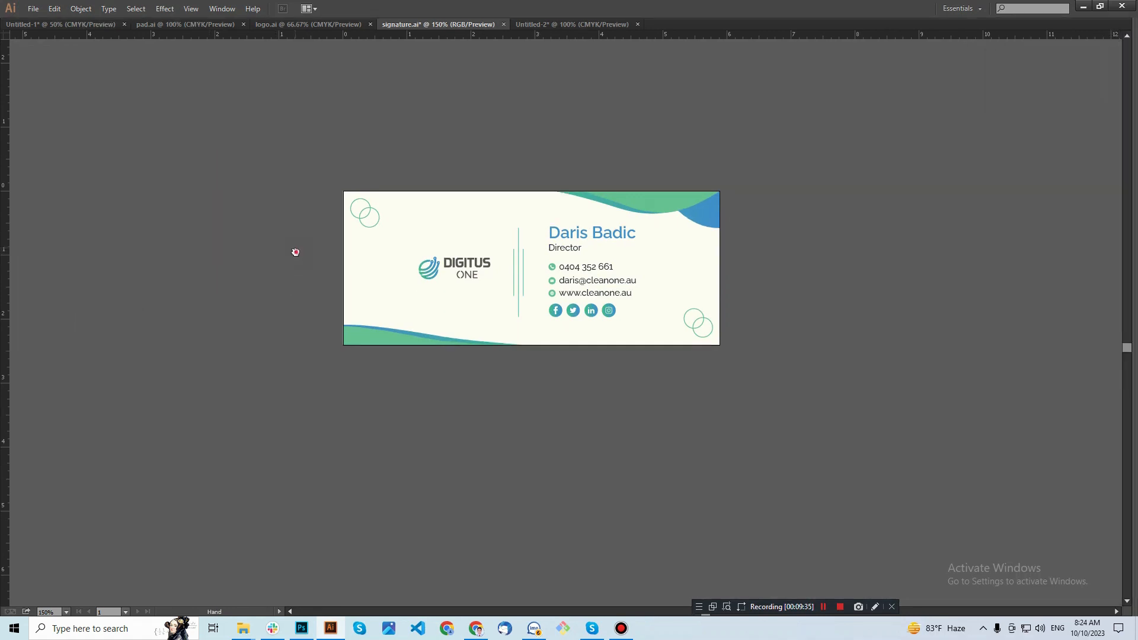
left_click_drag(295, 252, 315, 350)
key("ctrl+a")
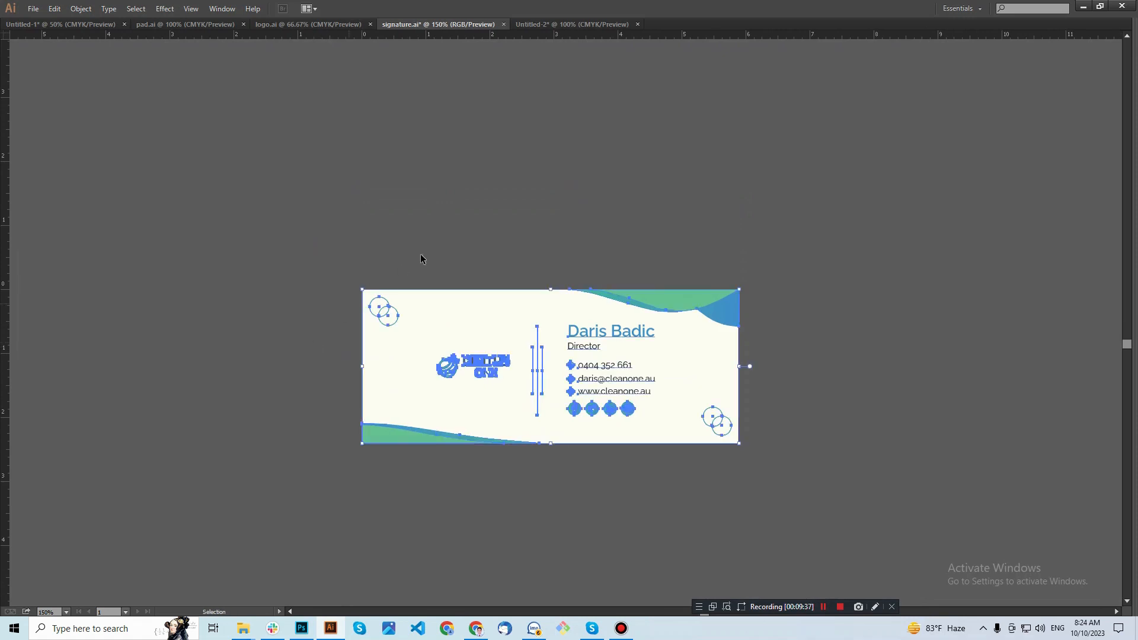
left_click(456, 236)
key("a")
key("ctrl+1")
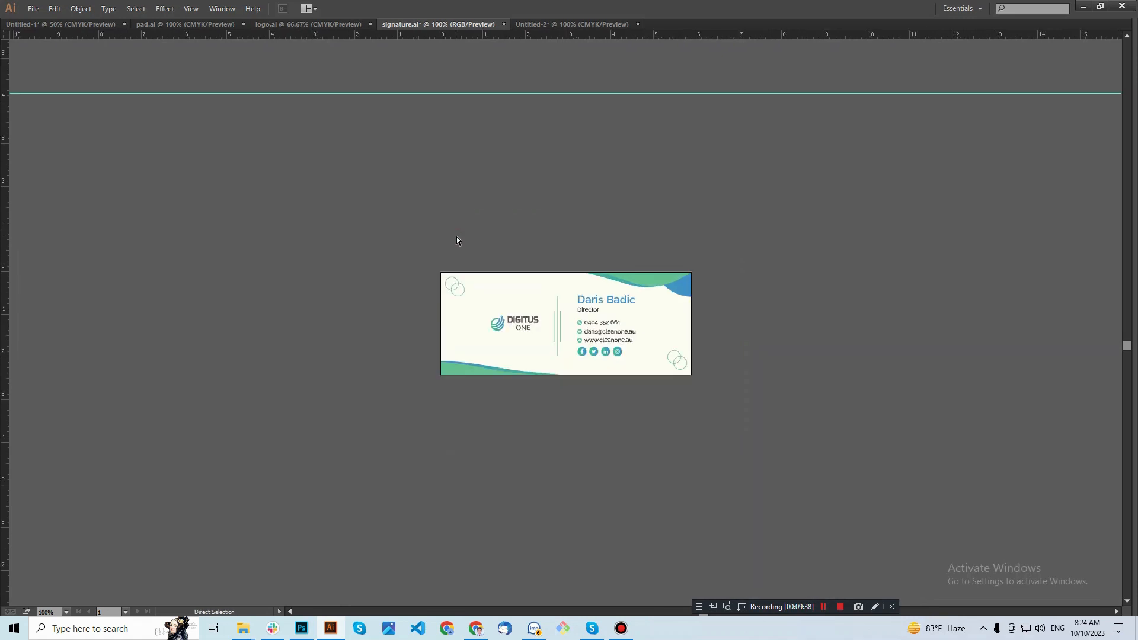
key("ctrl+s")
- Export the artboard as signature.jpg in JPEG format with RGB colour, Maximum quality 10 and Medium (150 ppi) resolution
left_click(34, 9)
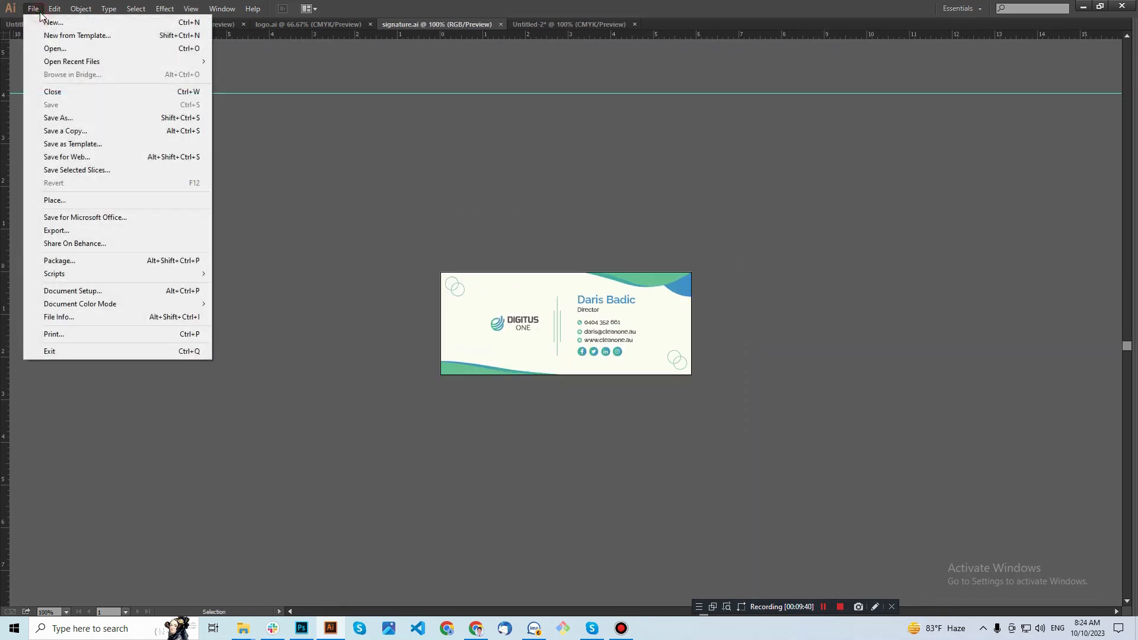
left_click(78, 230)
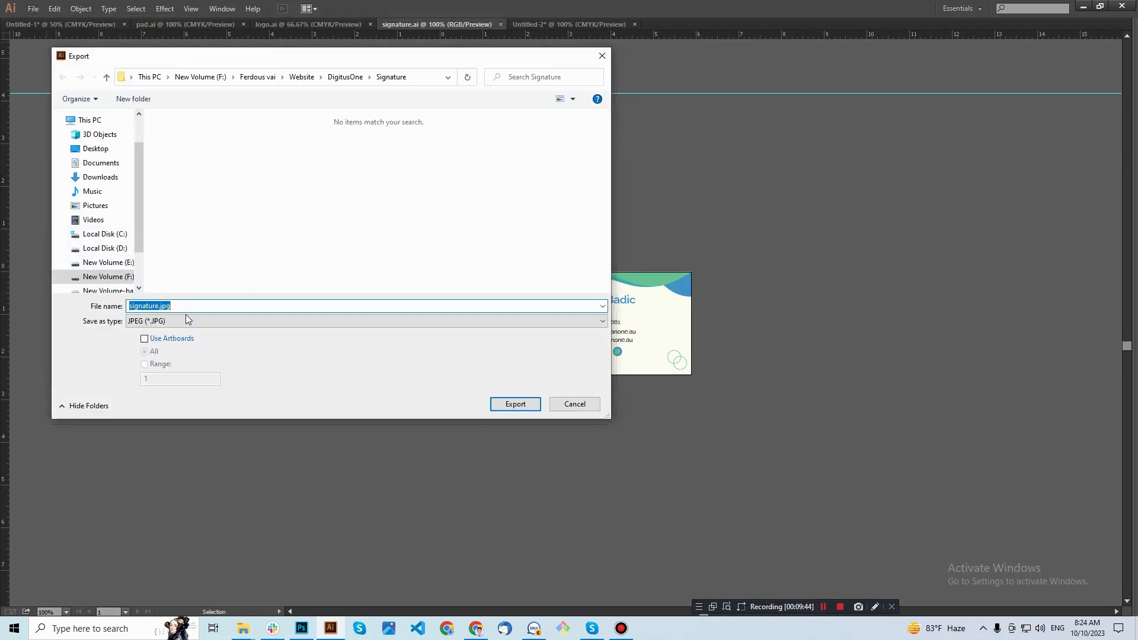
left_click(189, 322)
left_click(189, 321)
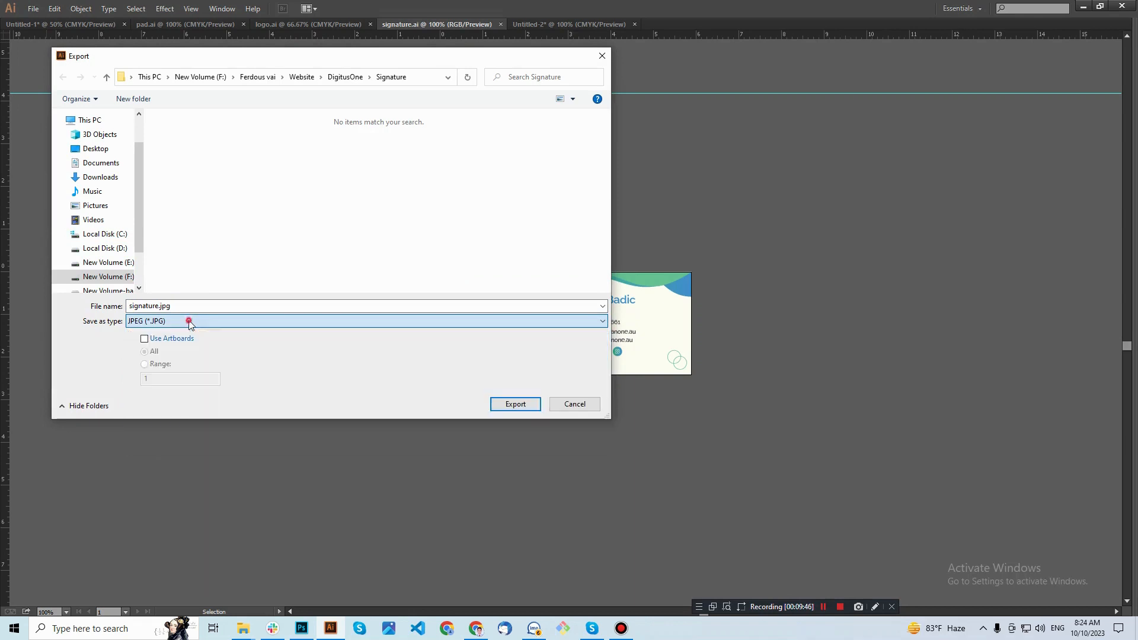
left_click(517, 404)
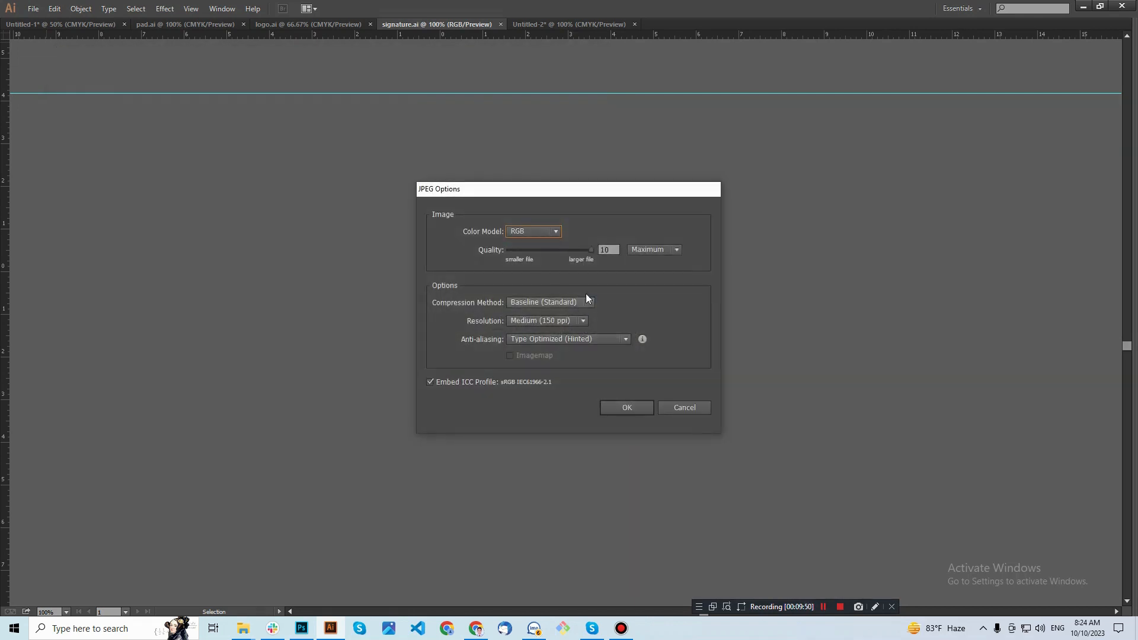
left_click(532, 227)
left_click(532, 228)
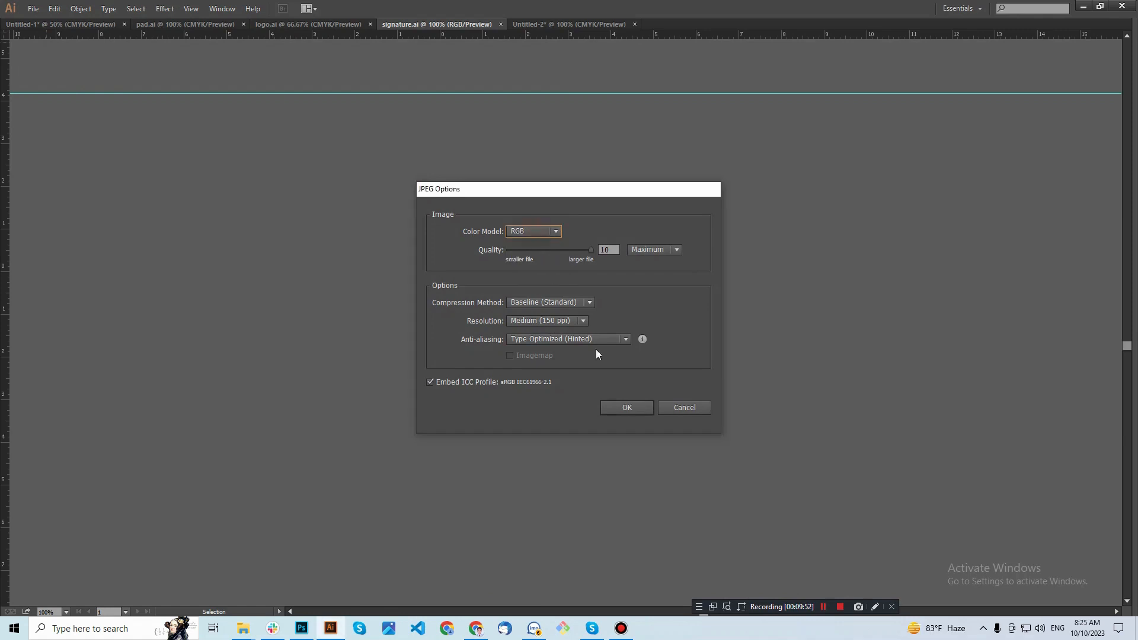
left_click(632, 408)
- Switch to the Signature folder in File Explorer and open the exported signature-01.jpg in a maximised photo viewer
left_click(240, 628)
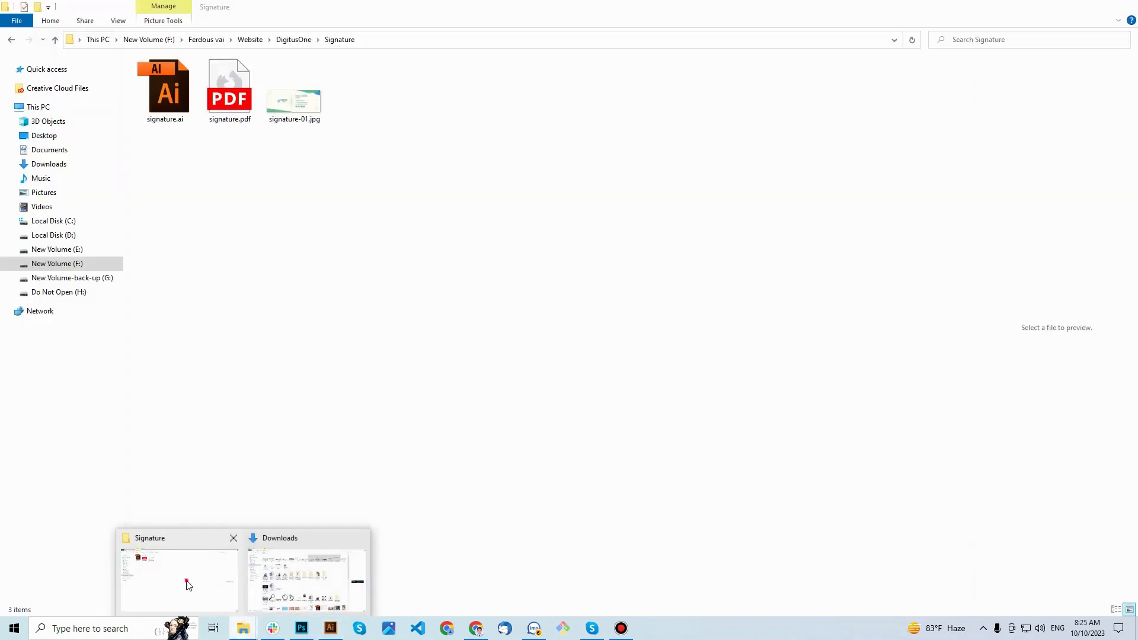
left_click(185, 583)
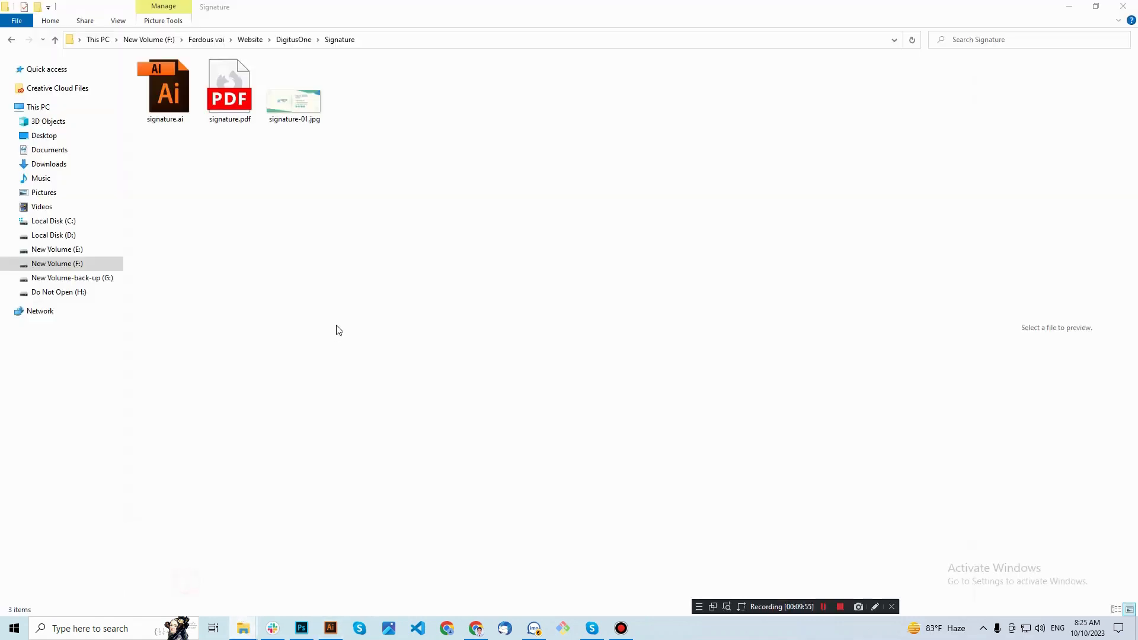
left_click(303, 114)
double_click(302, 113)
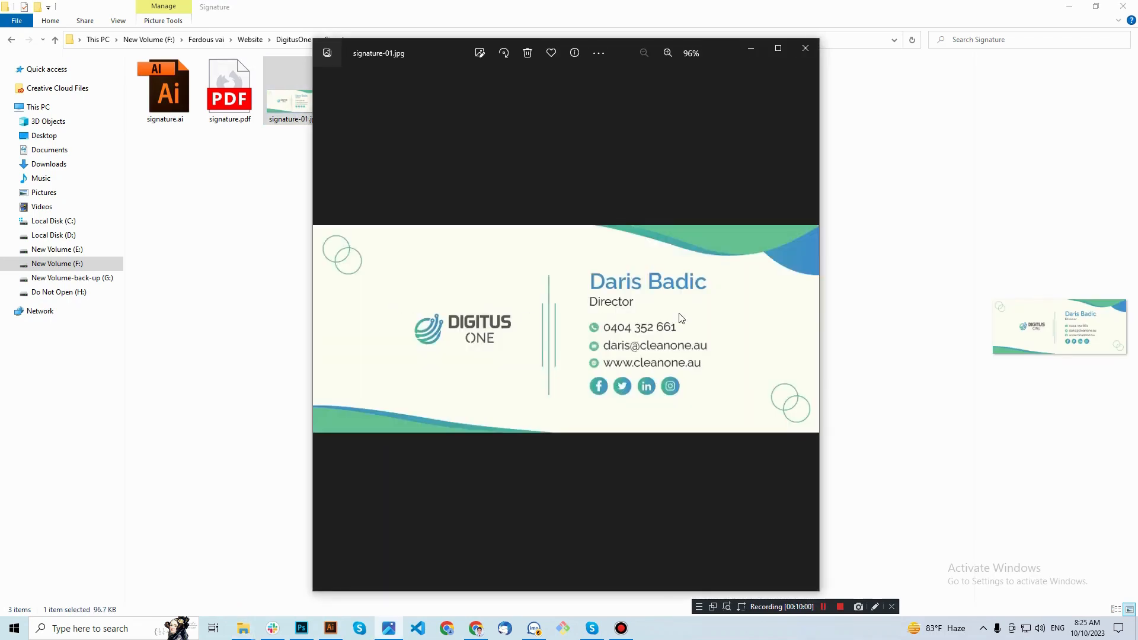
left_click(778, 50)
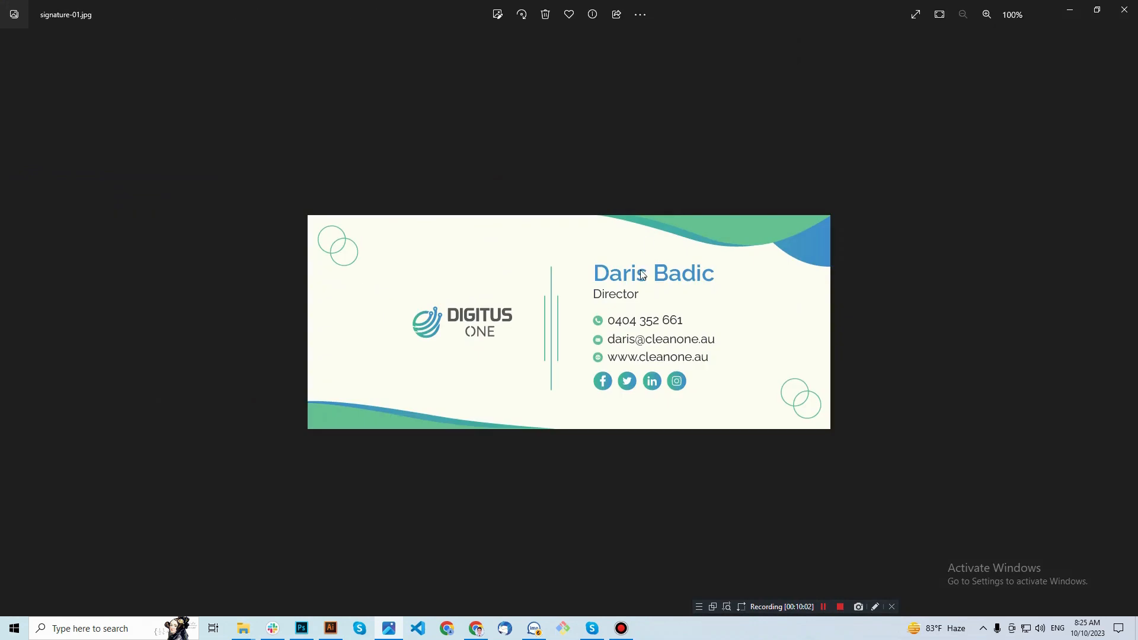